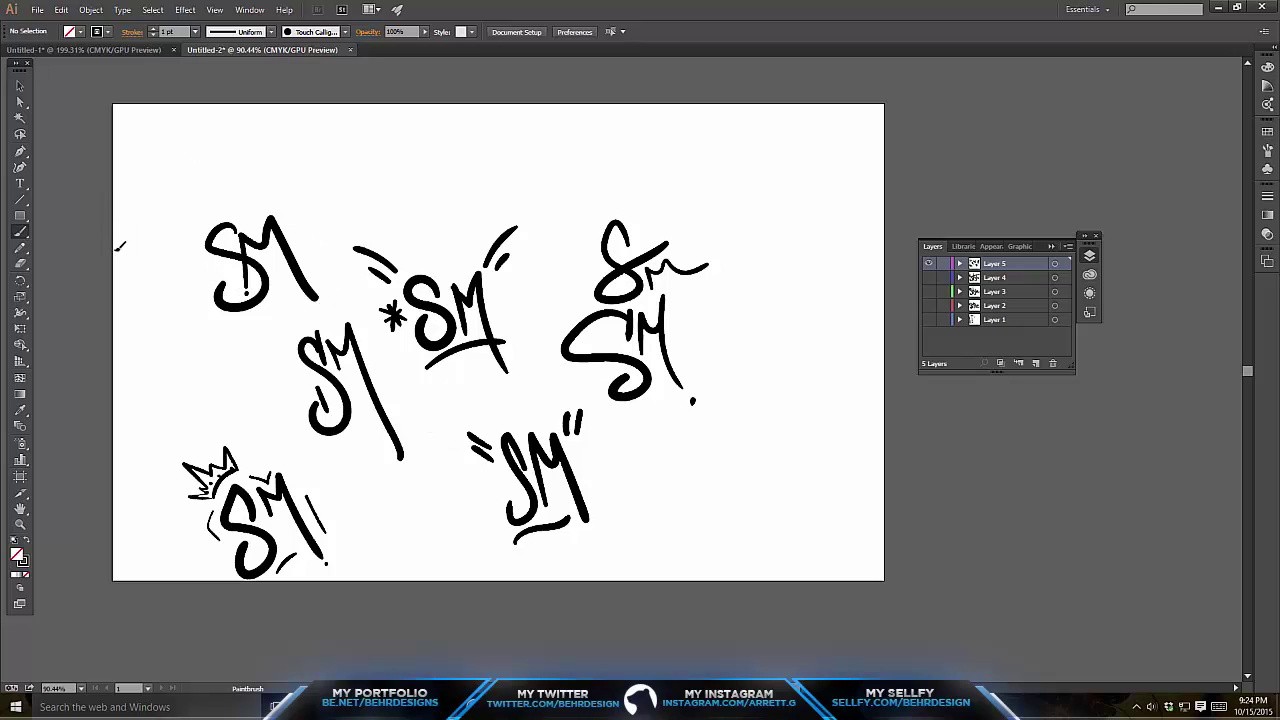
pyautogui.moveTo(118, 245)
pyautogui.mouseDown()
pyautogui.moveTo(157, 223)
pyautogui.moveTo(162, 268)
pyautogui.moveTo(177, 198)
pyautogui.moveTo(202, 200)
pyautogui.moveTo(210, 168)
pyautogui.moveTo(160, 200)
pyautogui.mouseUp()
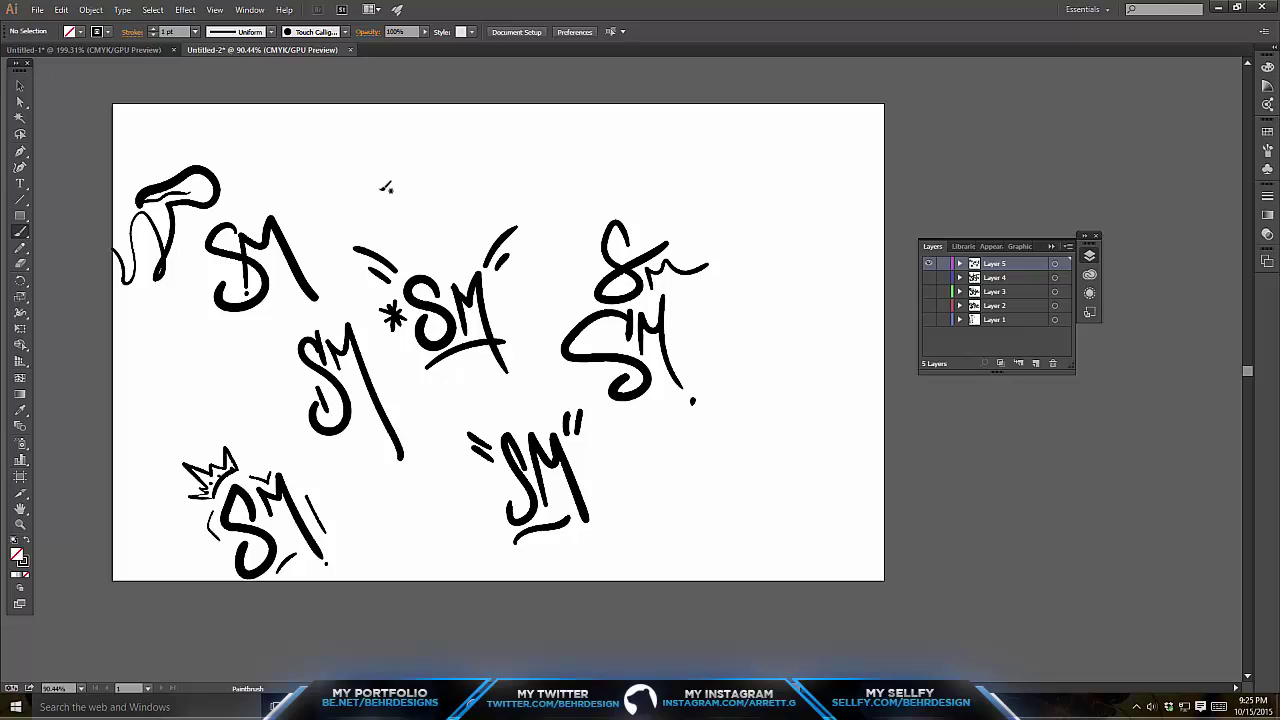
pyautogui.moveTo(386, 188)
pyautogui.mouseDown()
pyautogui.moveTo(392, 212)
pyautogui.moveTo(400, 172)
pyautogui.moveTo(424, 180)
pyautogui.moveTo(414, 217)
pyautogui.moveTo(438, 228)
pyautogui.moveTo(415, 233)
pyautogui.mouseUp()
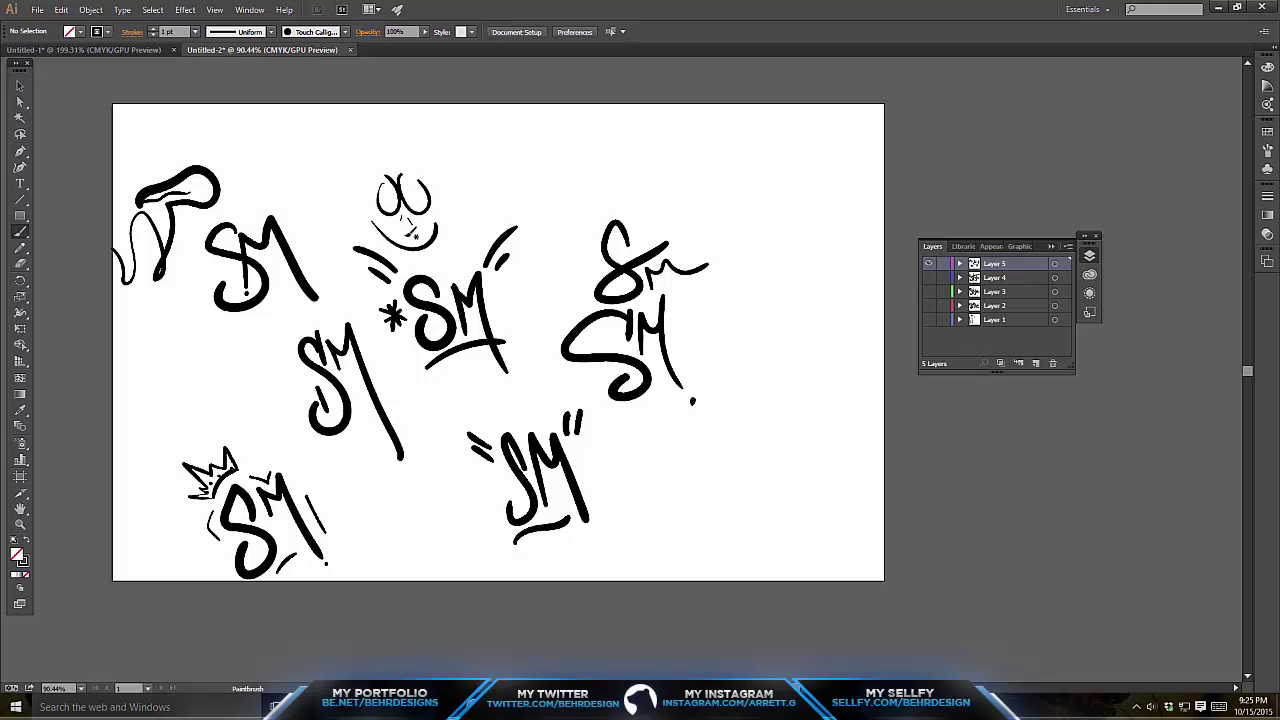
pyautogui.hotkey('ctrl', 'z')
pyautogui.hotkey('ctrl', 'z')
pyautogui.hotkey('ctrl', 'z')
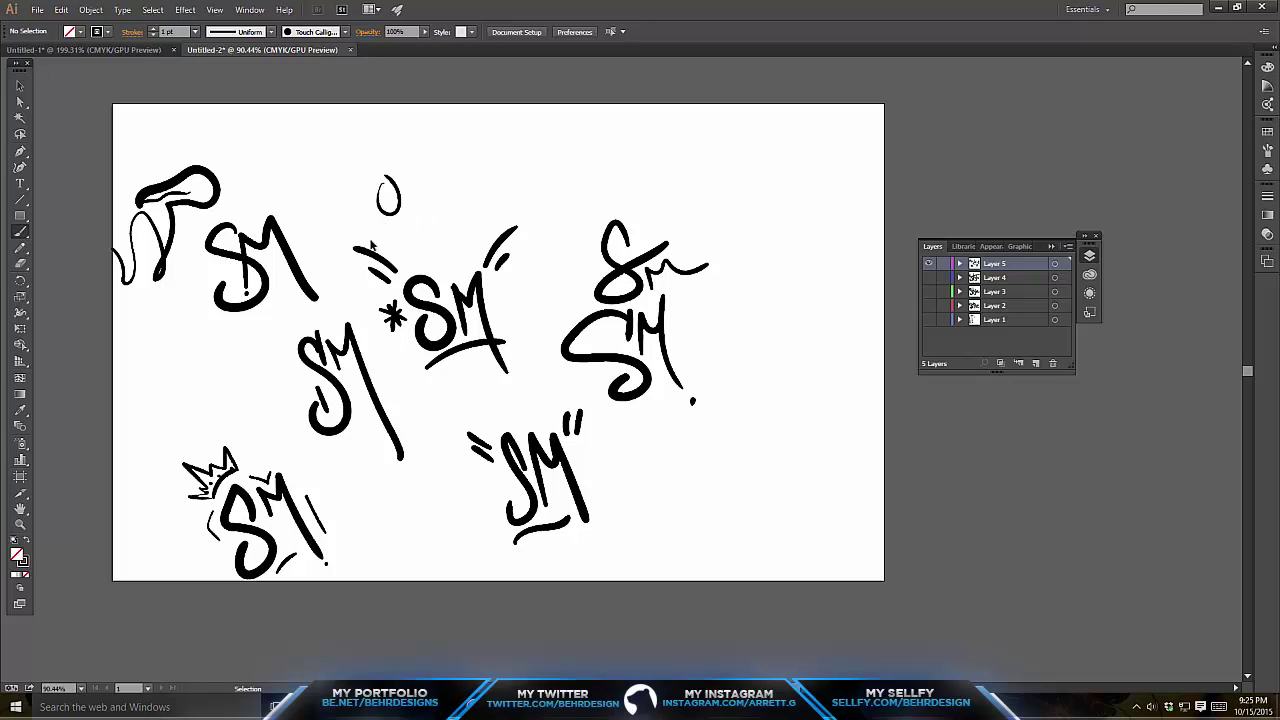
pyautogui.hotkey('ctrl', 'z')
pyautogui.hotkey('ctrl', 'z')
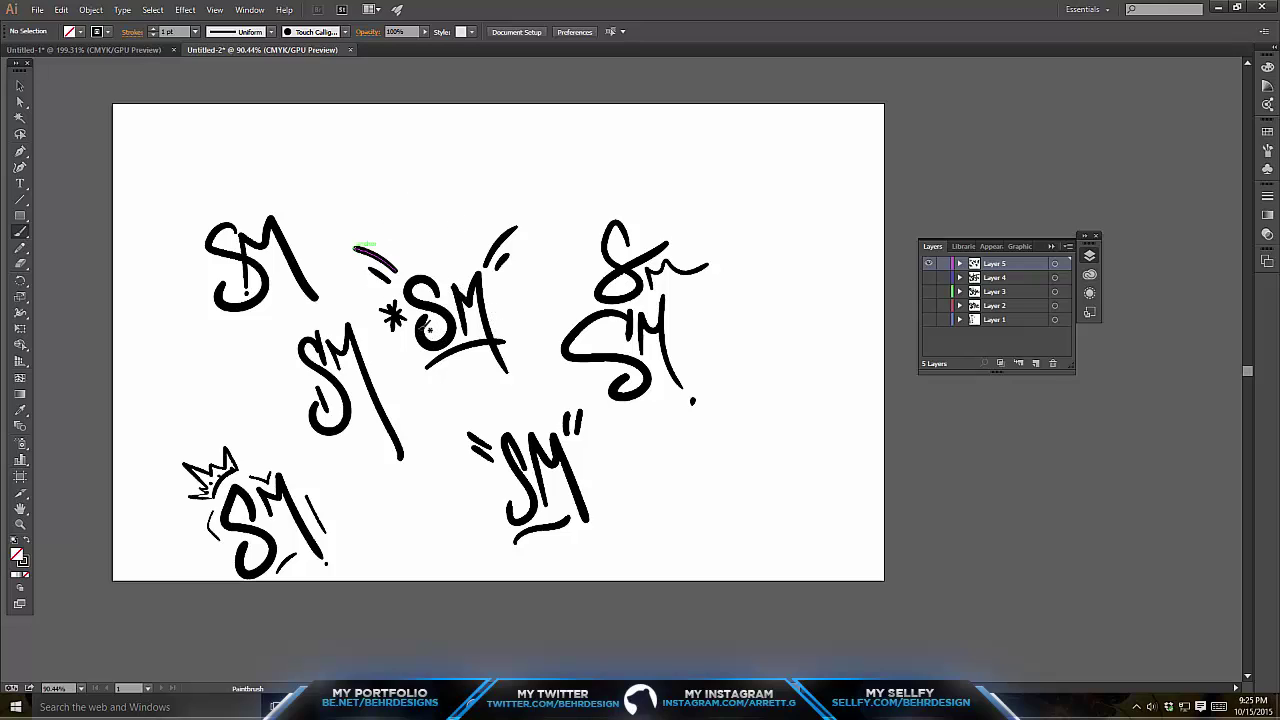
pyautogui.click(344, 32)
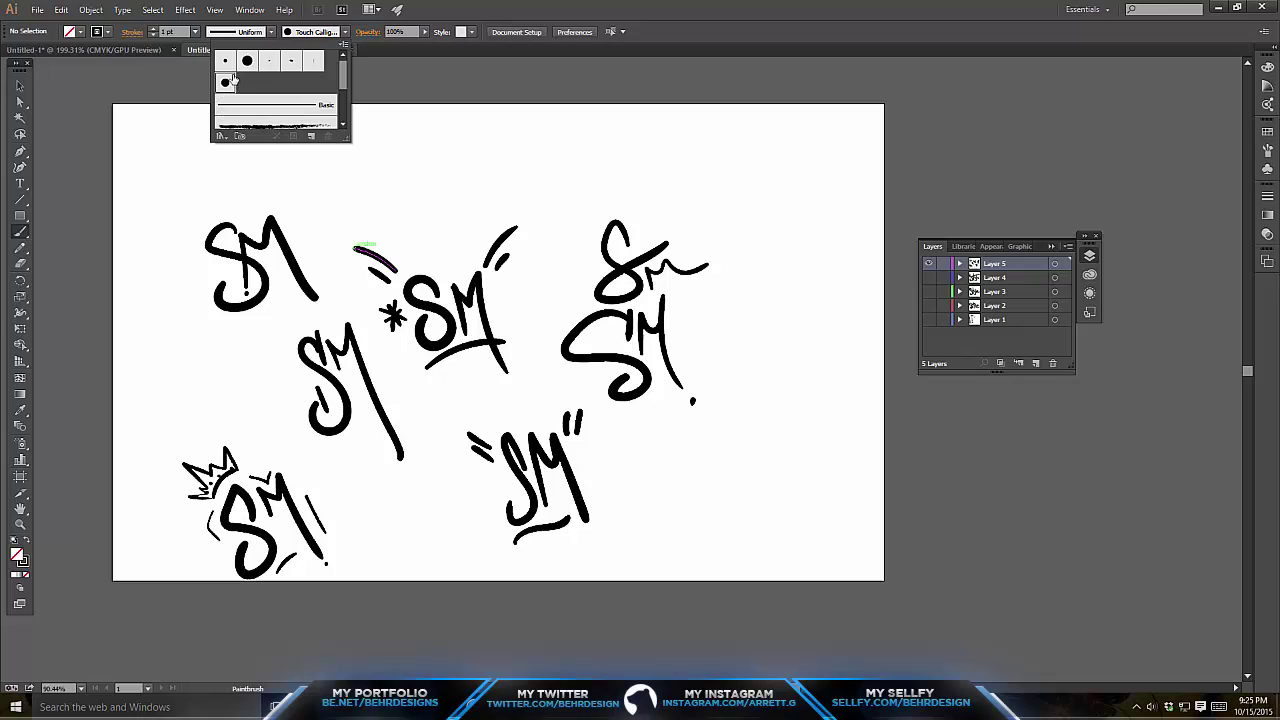
pyautogui.click(200, 72)
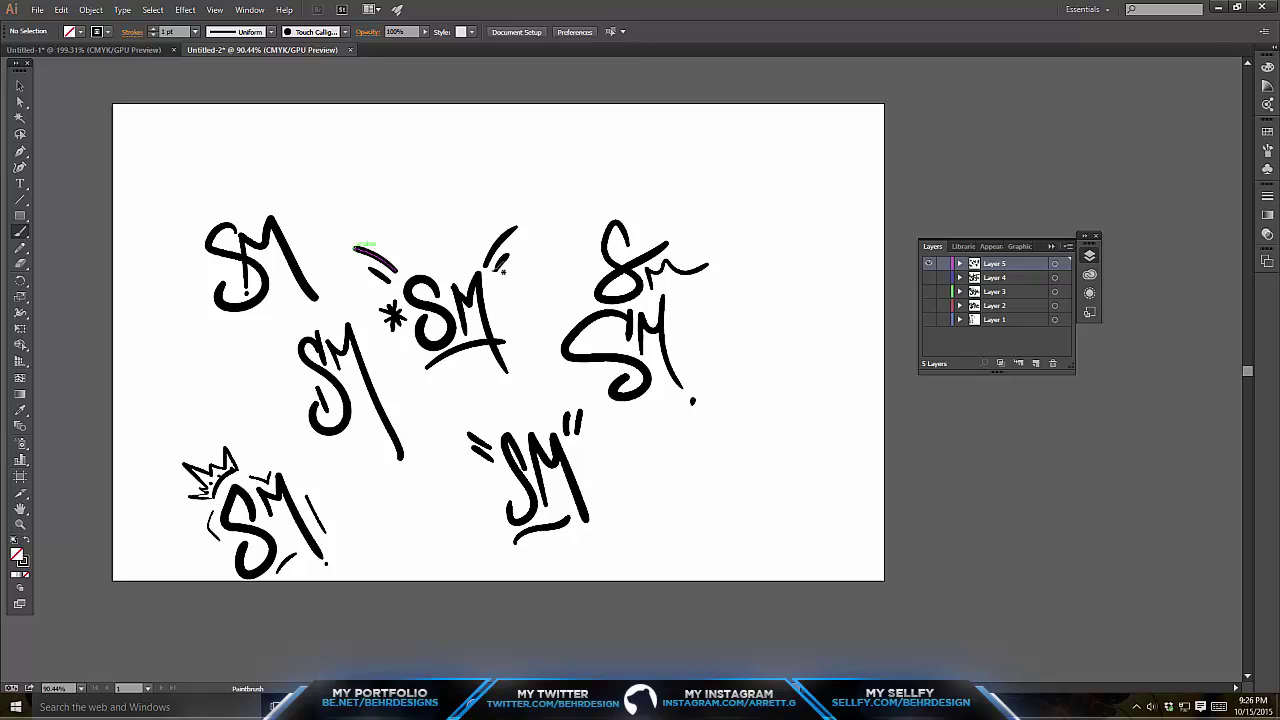
pyautogui.moveTo(451, 178); pyautogui.dragTo(471, 197)
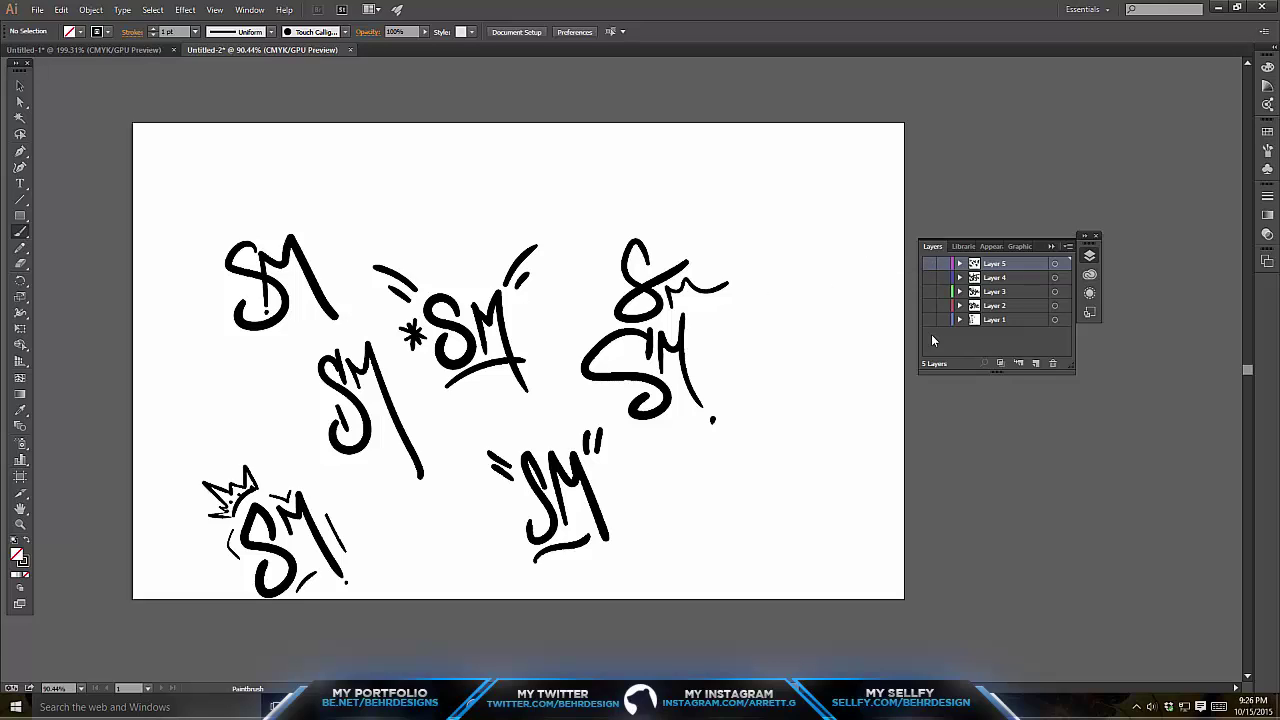
# - Add a new layer above Layer 5 and hide Layer 5 to get a blank artboard
pyautogui.click(1036, 363)
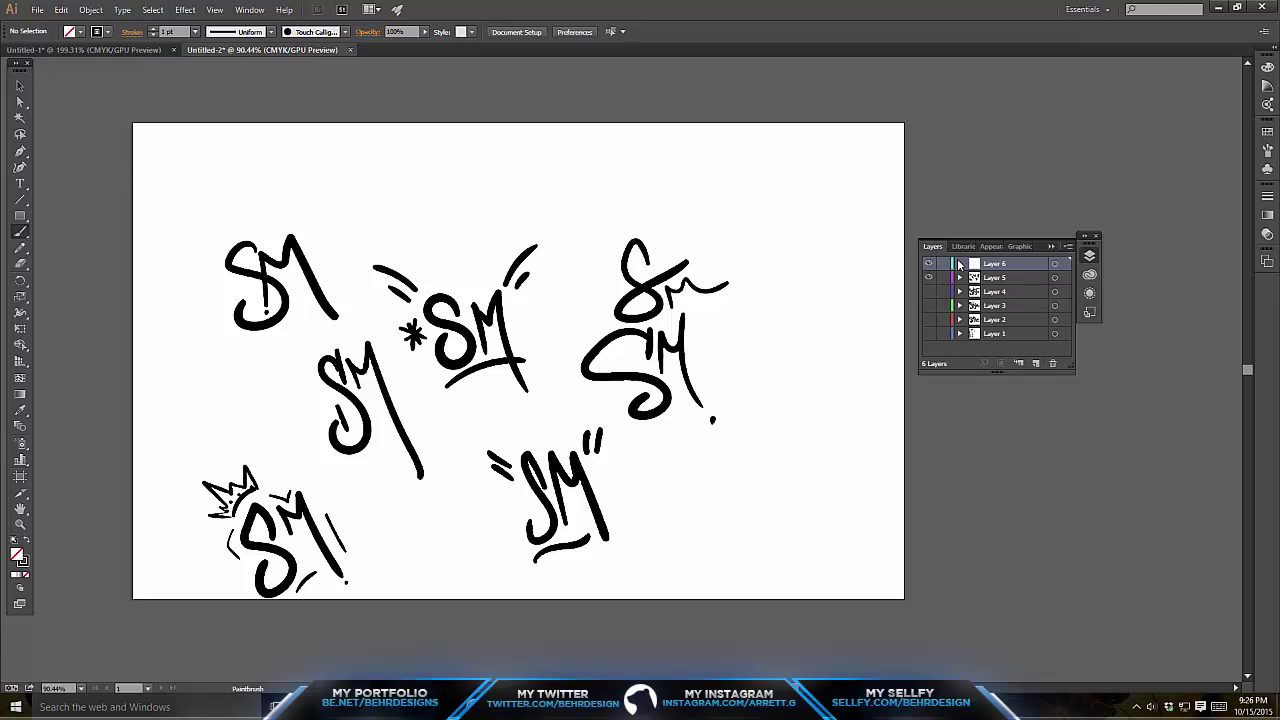
pyautogui.click(928, 277)
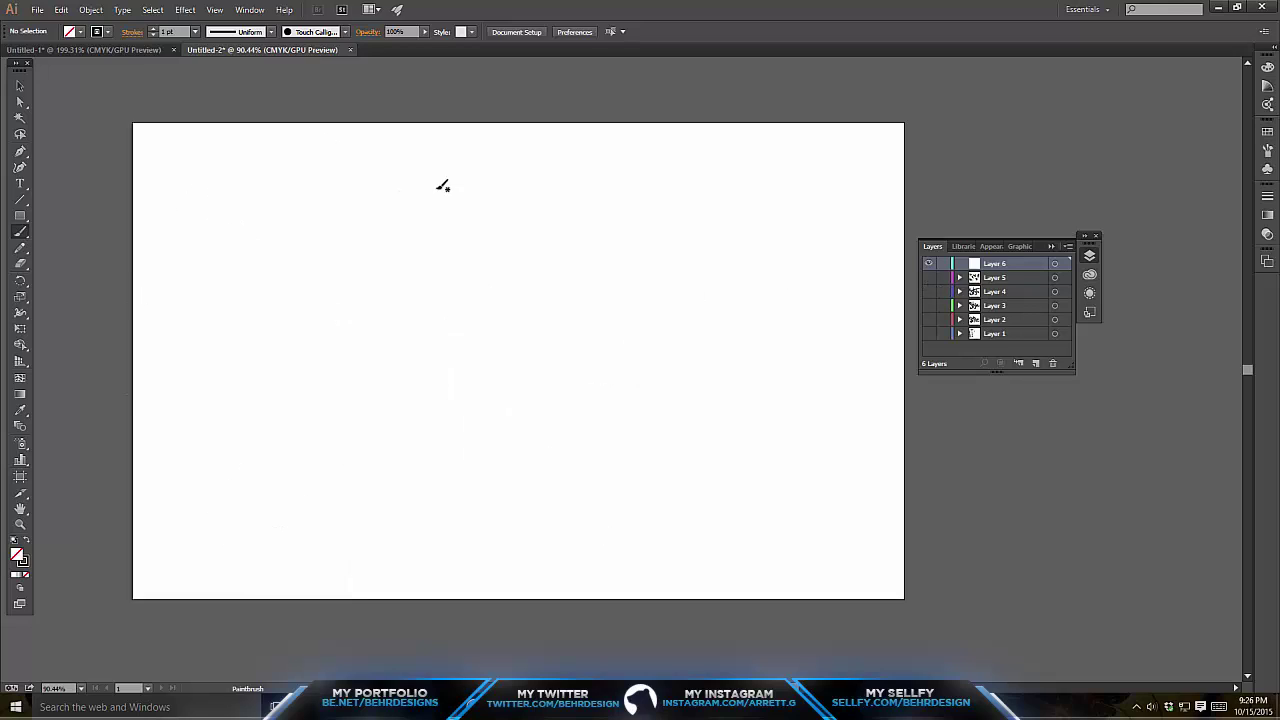
# - Paint the plain letters S and M side by side near the artboard's upper edge with the Paintbrush
pyautogui.click(24, 525)
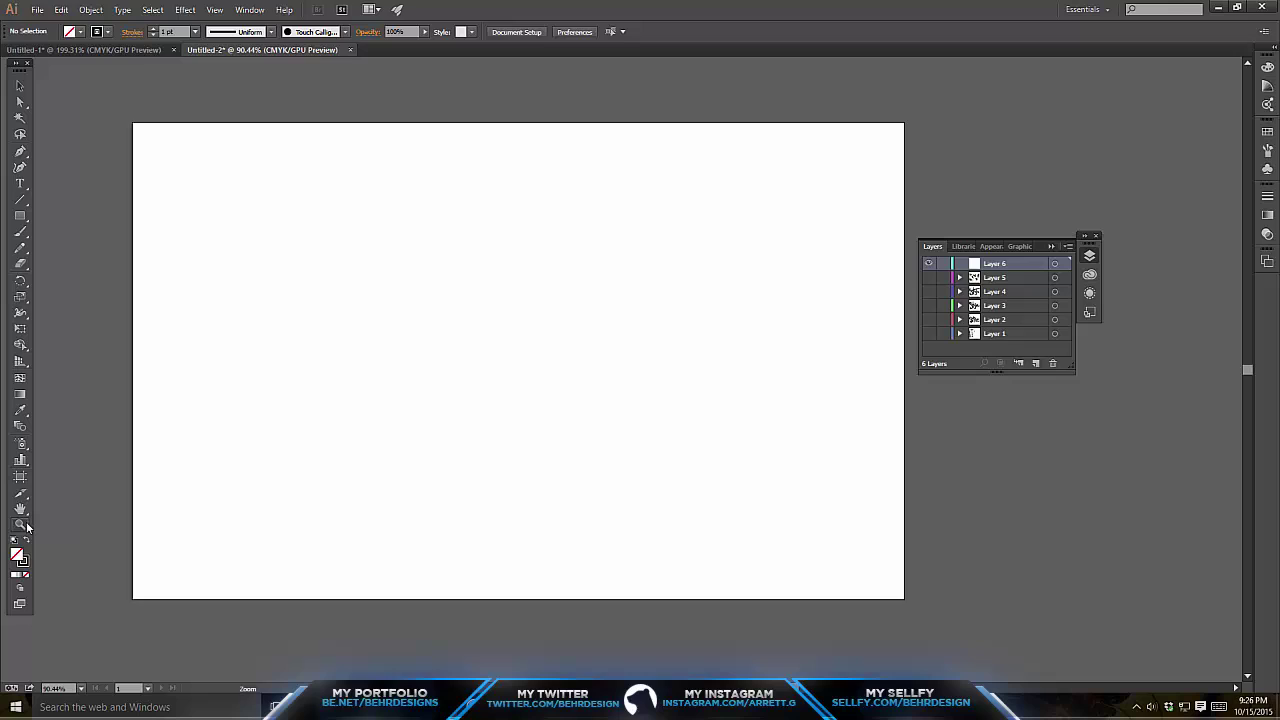
pyautogui.click(534, 243)
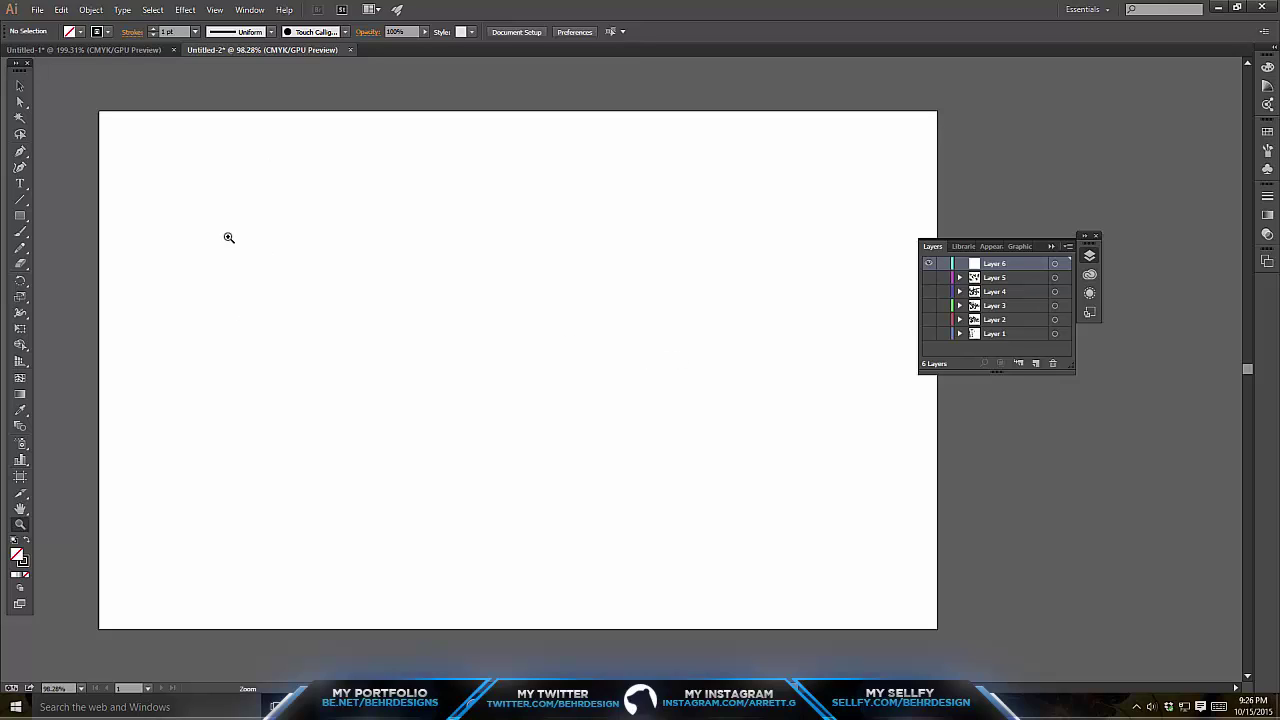
pyautogui.click(21, 232)
pyautogui.moveTo(383, 147)
pyautogui.mouseDown()
pyautogui.moveTo(394, 185)
pyautogui.moveTo(357, 207)
pyautogui.mouseUp()
pyautogui.moveTo(438, 148); pyautogui.dragTo(454, 200)
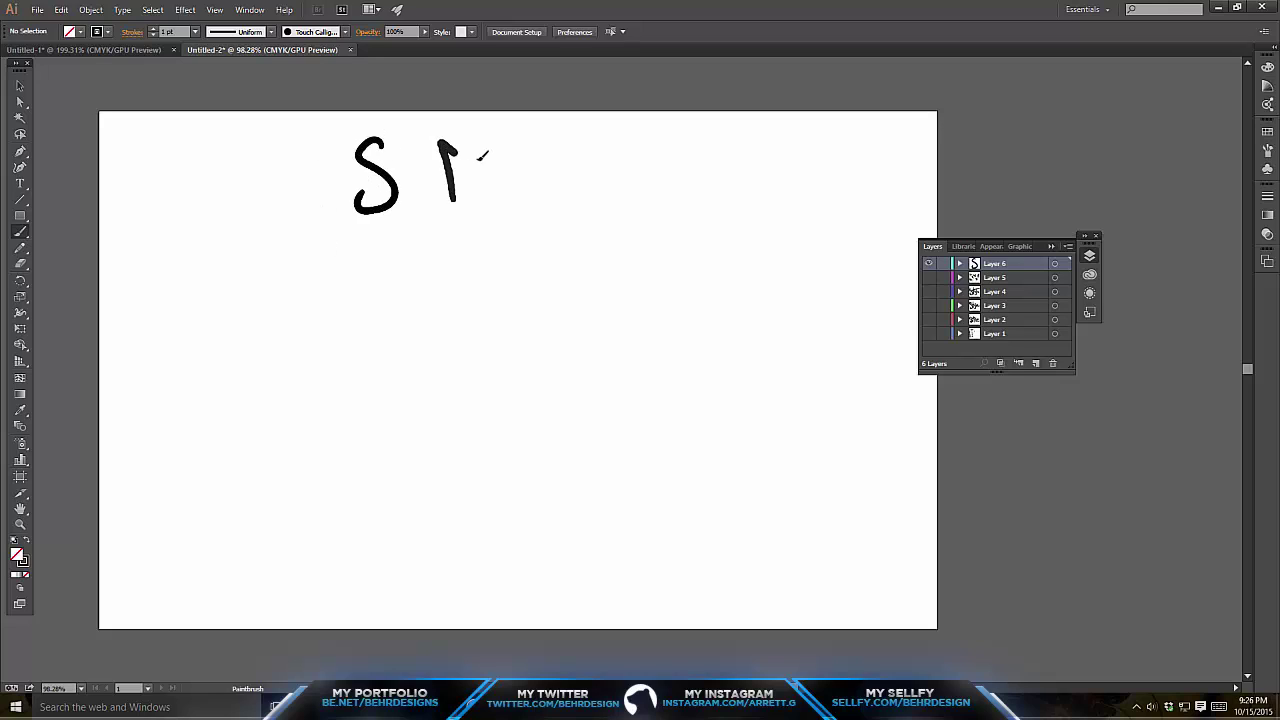
pyautogui.moveTo(482, 155); pyautogui.dragTo(512, 198)
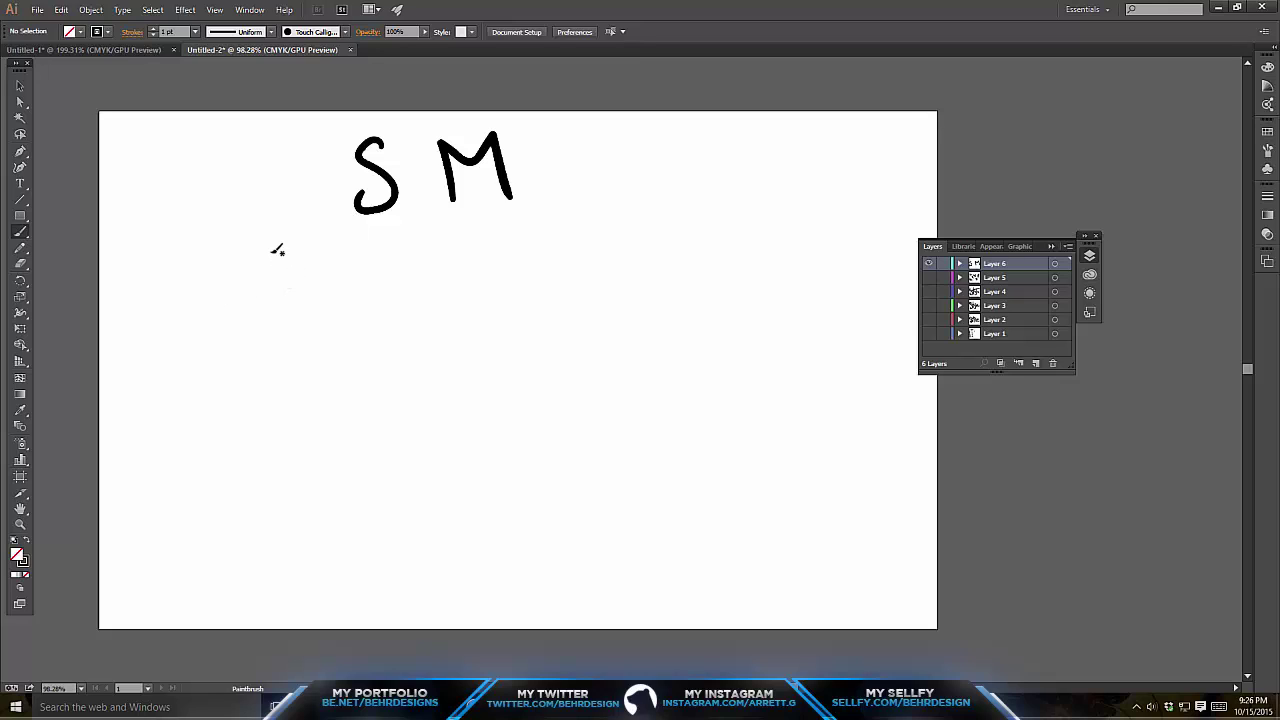
# - Paint two underlined column headings, 1 and 2, below the S and M
pyautogui.moveTo(271, 251); pyautogui.dragTo(269, 283)
pyautogui.moveTo(551, 240)
pyautogui.mouseDown()
pyautogui.moveTo(560, 268)
pyautogui.moveTo(585, 270)
pyautogui.moveTo(599, 290)
pyautogui.mouseUp()
pyautogui.moveTo(254, 297); pyautogui.dragTo(313, 291)
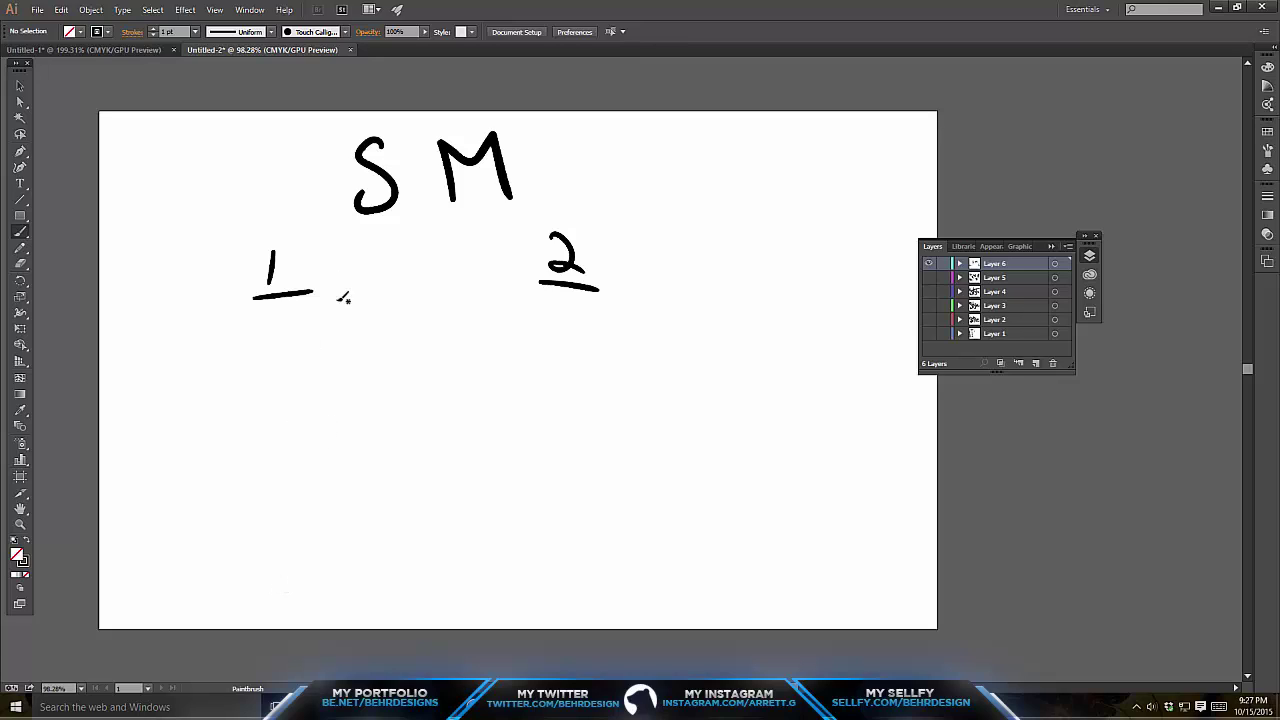
pyautogui.moveTo(300, 310)
pyautogui.mouseDown()
pyautogui.moveTo(303, 343)
pyautogui.moveTo(268, 352)
pyautogui.moveTo(286, 410)
pyautogui.mouseUp()
pyautogui.moveTo(298, 434)
pyautogui.mouseDown()
pyautogui.moveTo(318, 447)
pyautogui.moveTo(296, 470)
pyautogui.mouseUp()
pyautogui.moveTo(303, 488); pyautogui.dragTo(316, 543)
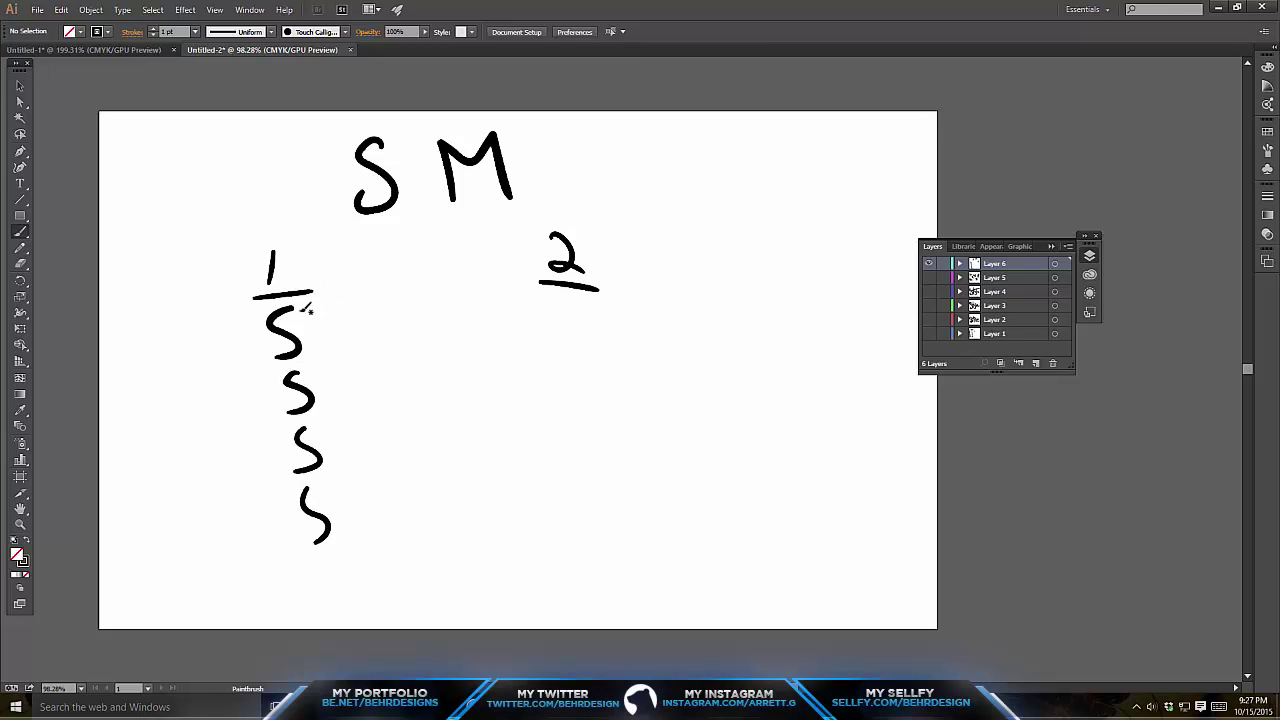
pyautogui.hotkey('ctrl', 'z')
pyautogui.hotkey('ctrl', 'z')
pyautogui.hotkey('ctrl', 'z')
pyautogui.hotkey('ctrl', 'z')
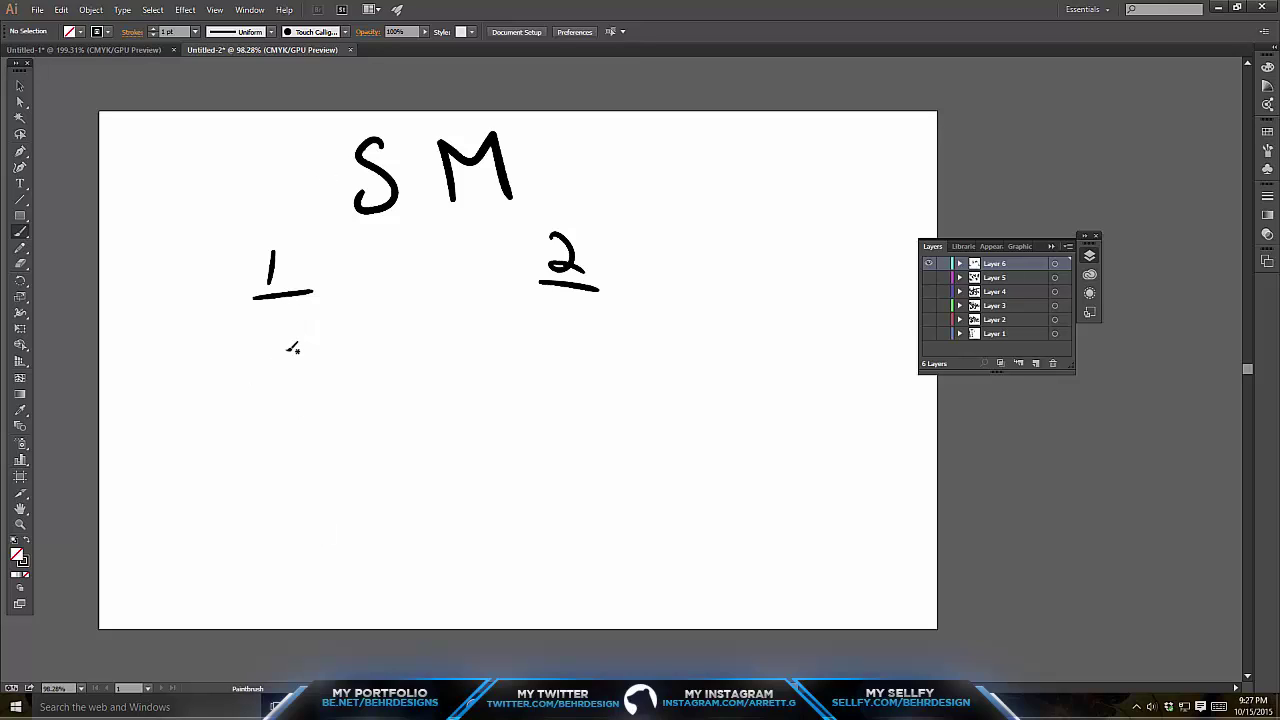
# - Paint two stylised S variations stacked beneath heading 1, the second with hooked ends
pyautogui.moveTo(272, 326)
pyautogui.mouseDown()
pyautogui.moveTo(305, 333)
pyautogui.moveTo(286, 374)
pyautogui.mouseUp()
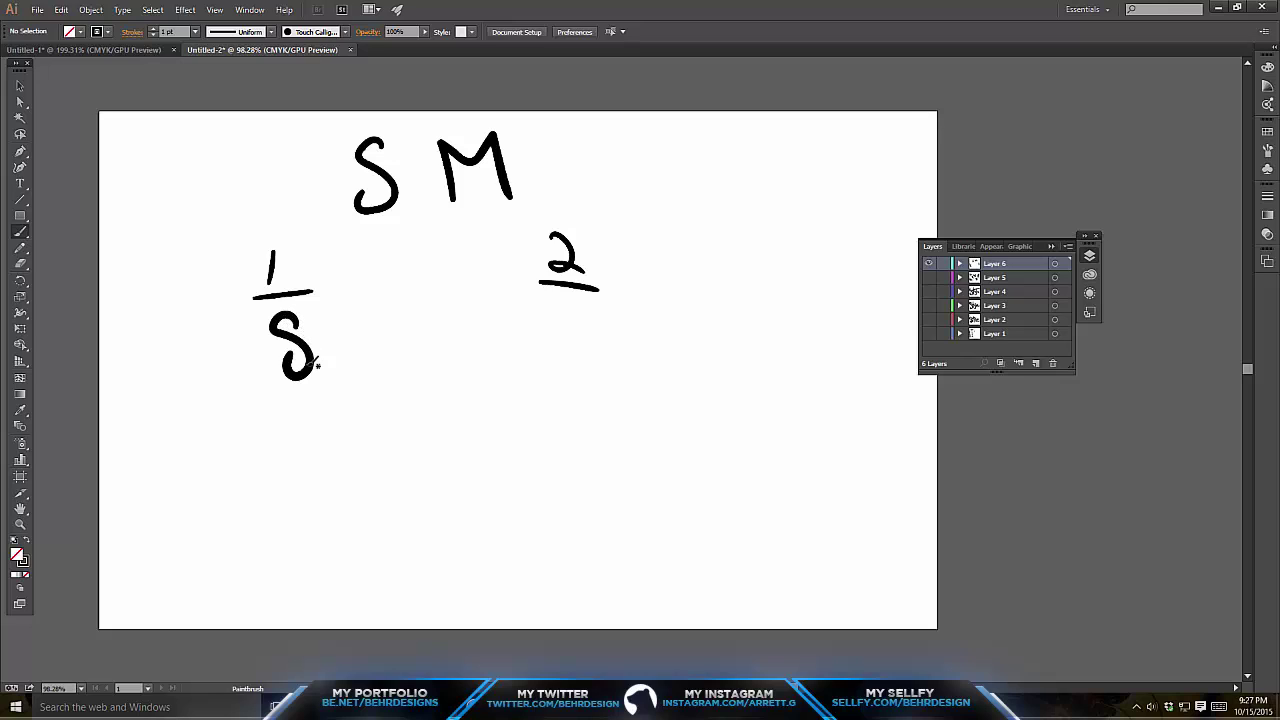
pyautogui.press('space')
pyautogui.moveTo(222, 318); pyautogui.dragTo(232, 296)
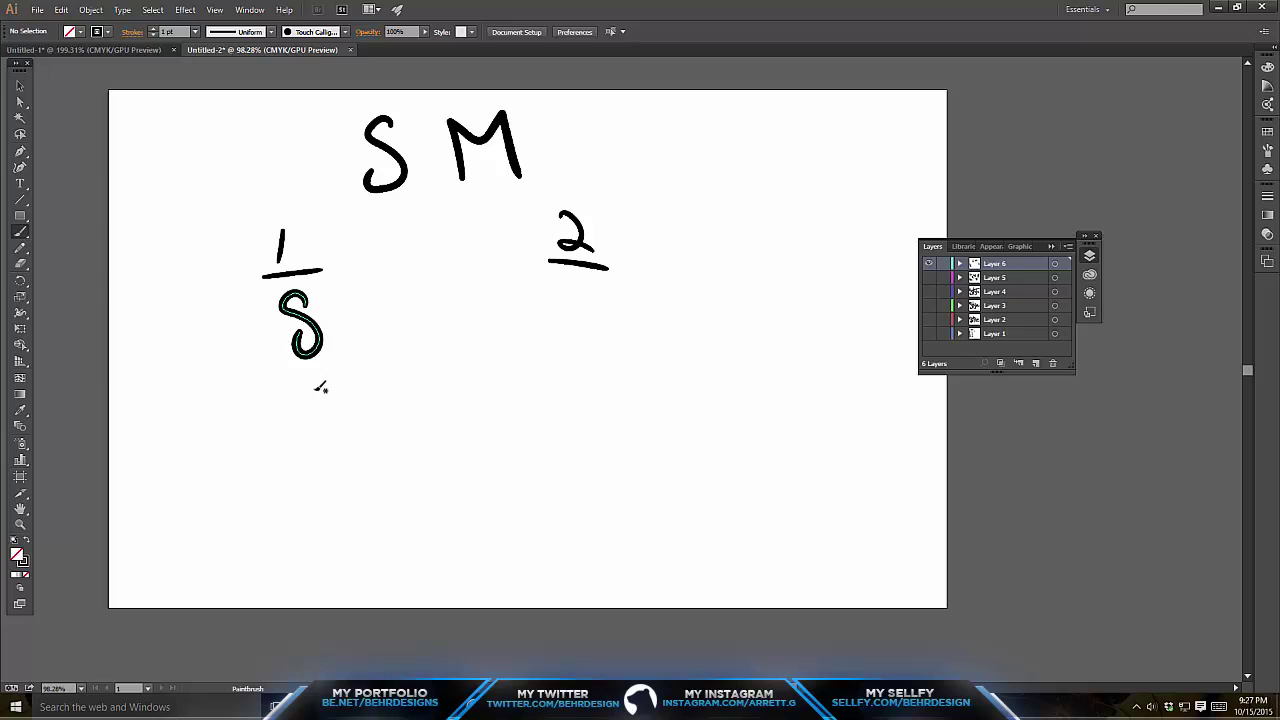
pyautogui.moveTo(317, 392)
pyautogui.mouseDown()
pyautogui.moveTo(311, 373)
pyautogui.moveTo(298, 426)
pyautogui.moveTo(324, 383)
pyautogui.moveTo(288, 391)
pyautogui.moveTo(325, 430)
pyautogui.mouseUp()
pyautogui.scroll(-2, 268, 377)
pyautogui.hotkey('ctrl', 'z')
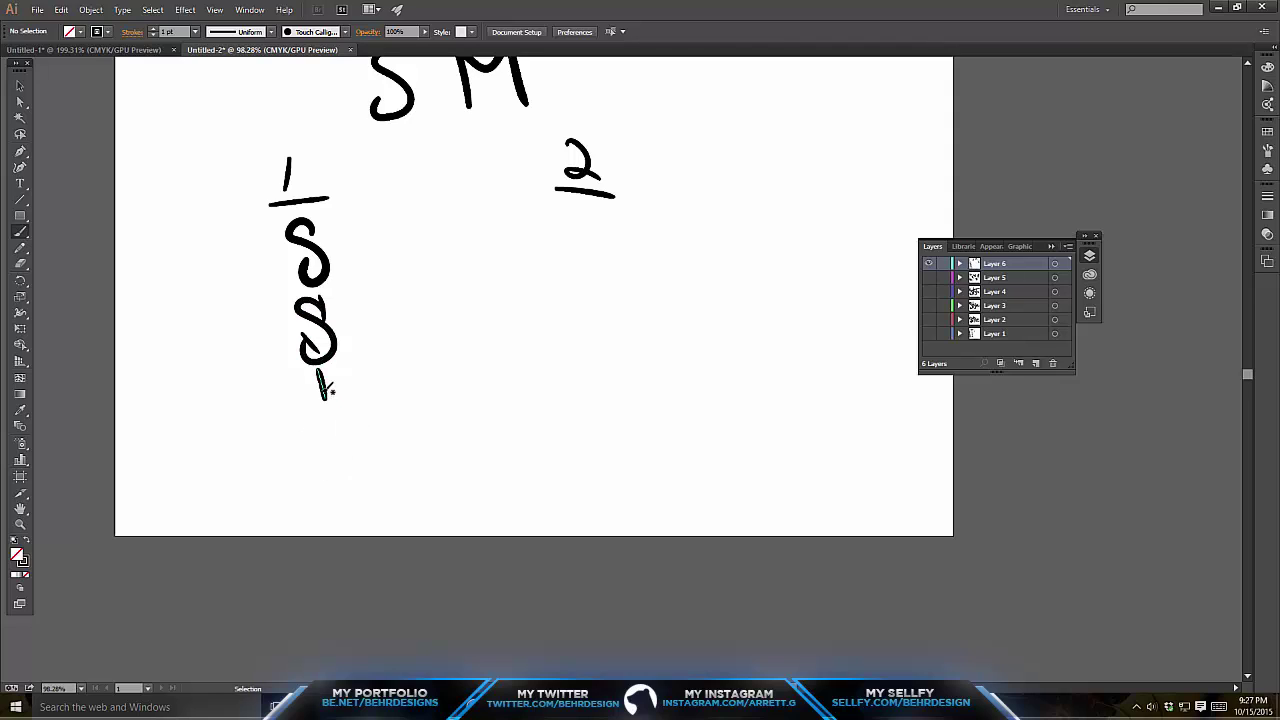
# - Paint a third S variation beneath the second, with a wide upper curve and a small hooked lower loop
pyautogui.moveTo(322, 376); pyautogui.dragTo(319, 450)
pyautogui.hotkey('ctrl', 'z')
pyautogui.moveTo(322, 383)
pyautogui.mouseDown()
pyautogui.moveTo(272, 397)
pyautogui.moveTo(329, 456)
pyautogui.mouseUp()
pyautogui.hotkey('ctrl', 'z')
pyautogui.moveTo(341, 413); pyautogui.dragTo(330, 422)
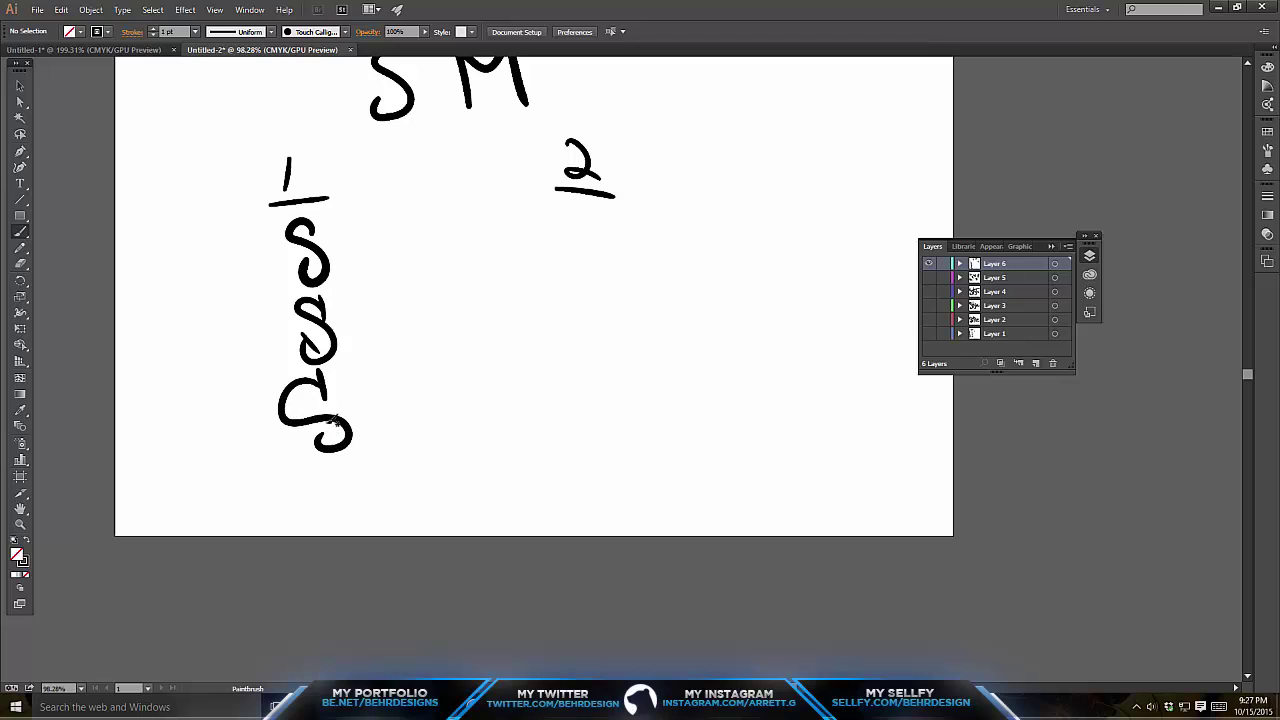
# - Paint a fourth S variation at the foot of column 1, with a wide lower loop and a dot inside it
pyautogui.moveTo(295, 343); pyautogui.dragTo(314, 282)
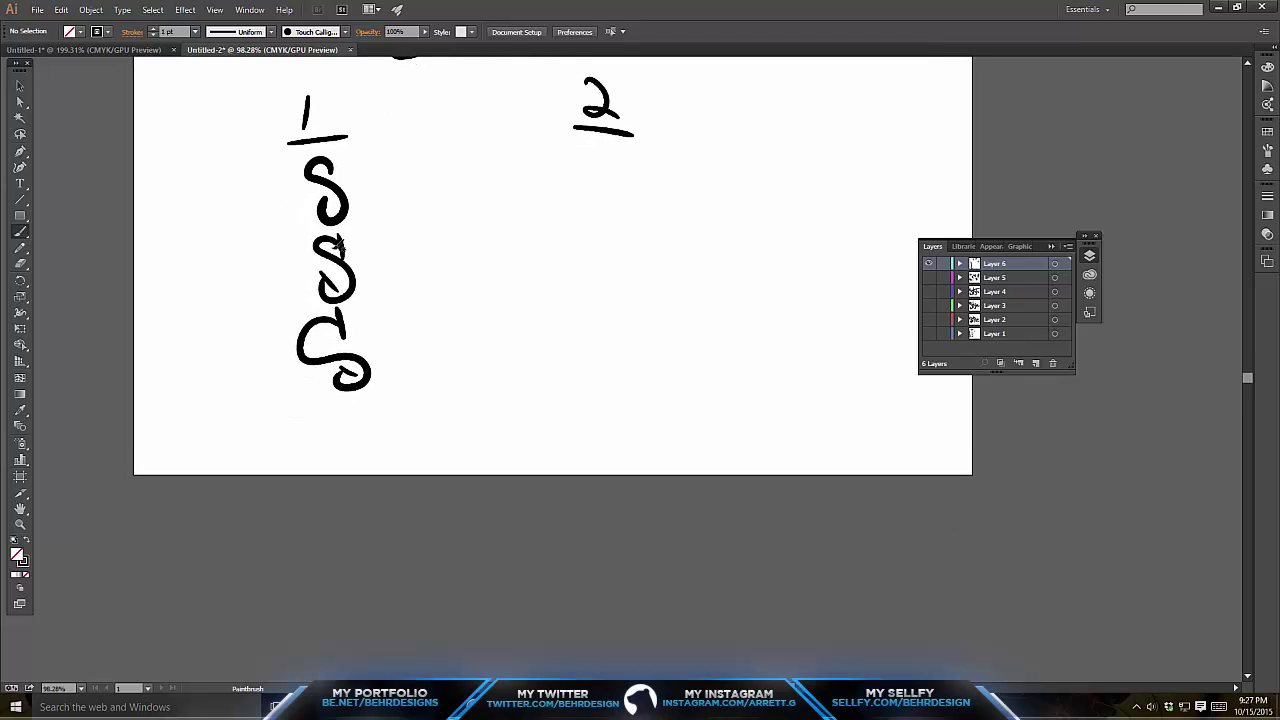
pyautogui.moveTo(366, 409)
pyautogui.mouseDown()
pyautogui.moveTo(330, 425)
pyautogui.moveTo(365, 462)
pyautogui.moveTo(376, 430)
pyautogui.moveTo(357, 439)
pyautogui.mouseUp()
pyautogui.hotkey('ctrl', 'z')
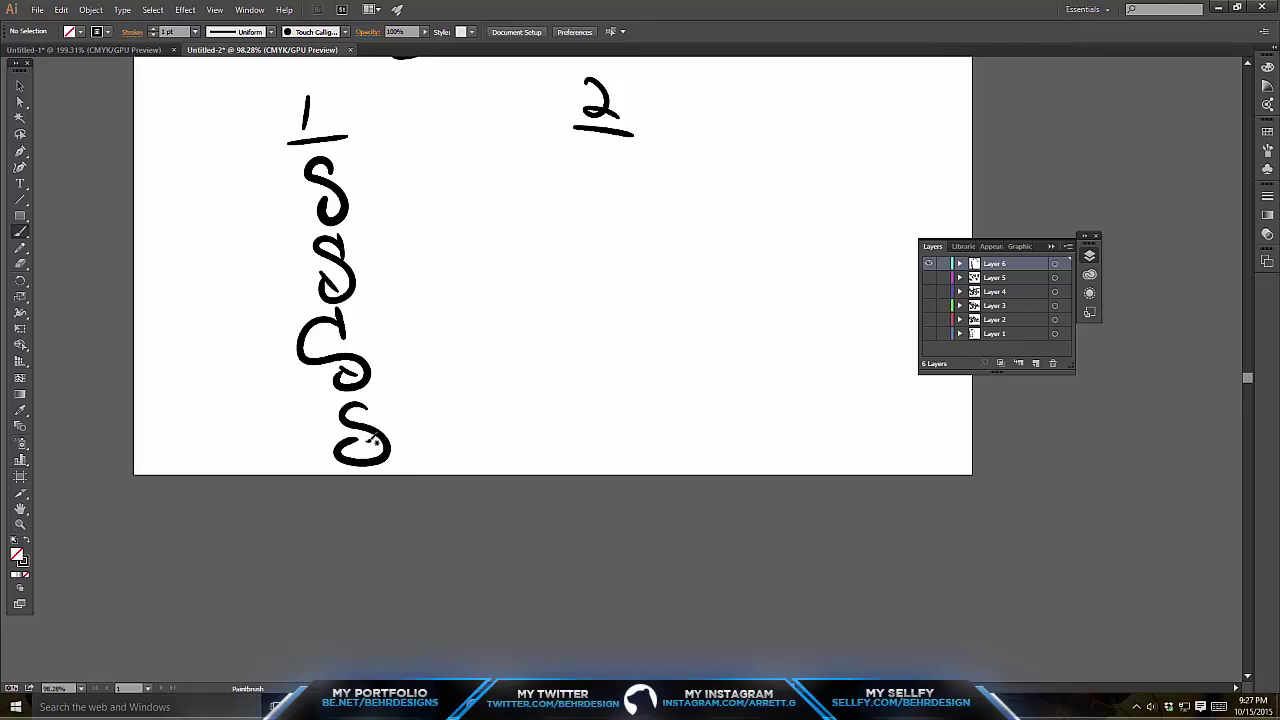
pyautogui.click(366, 440)
pyautogui.moveTo(355, 256); pyautogui.dragTo(368, 280)
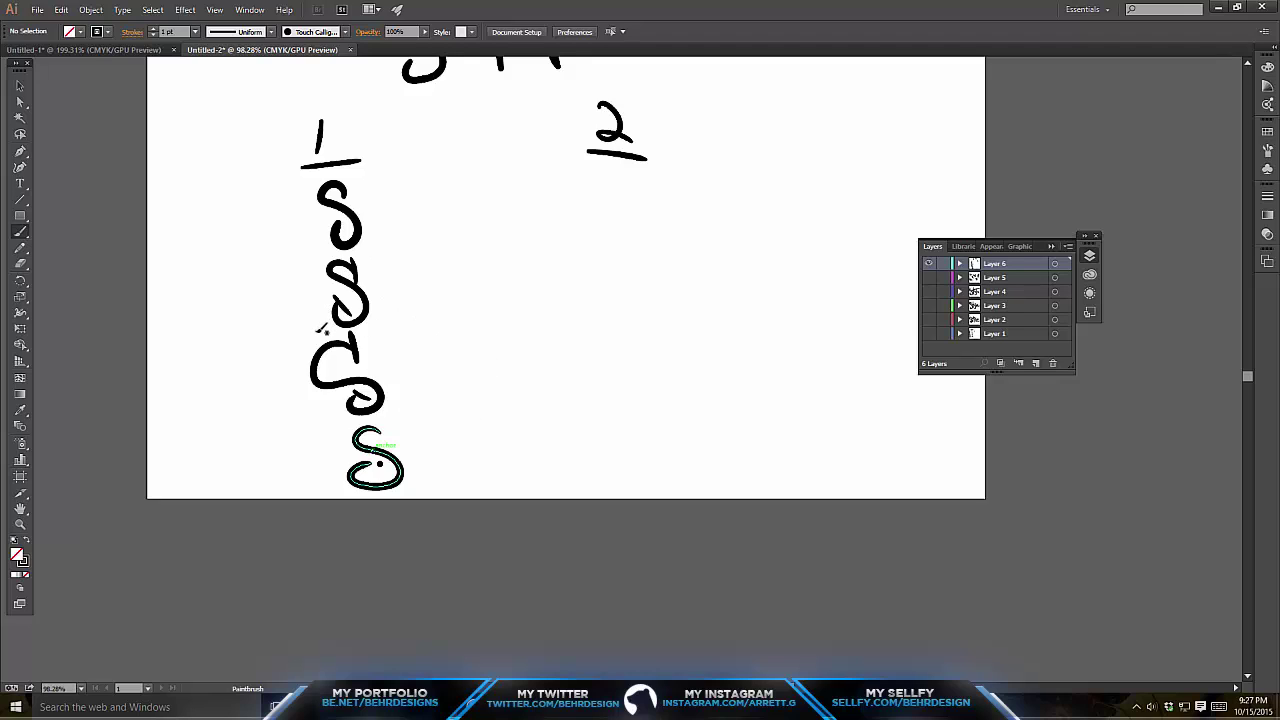
# - Paint two M variations stacked beneath heading 2, the second with a slanted, extended last leg
pyautogui.scroll(3, 400, 130)
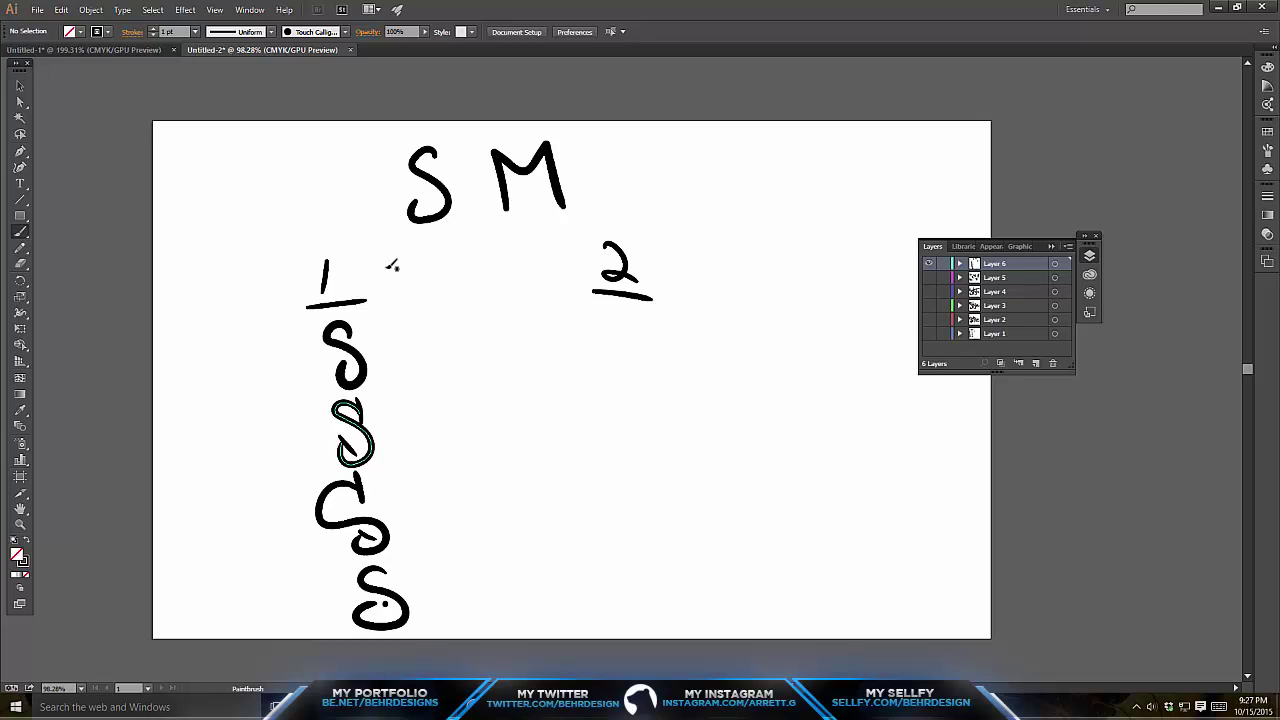
pyautogui.scroll(-2, 455, 250)
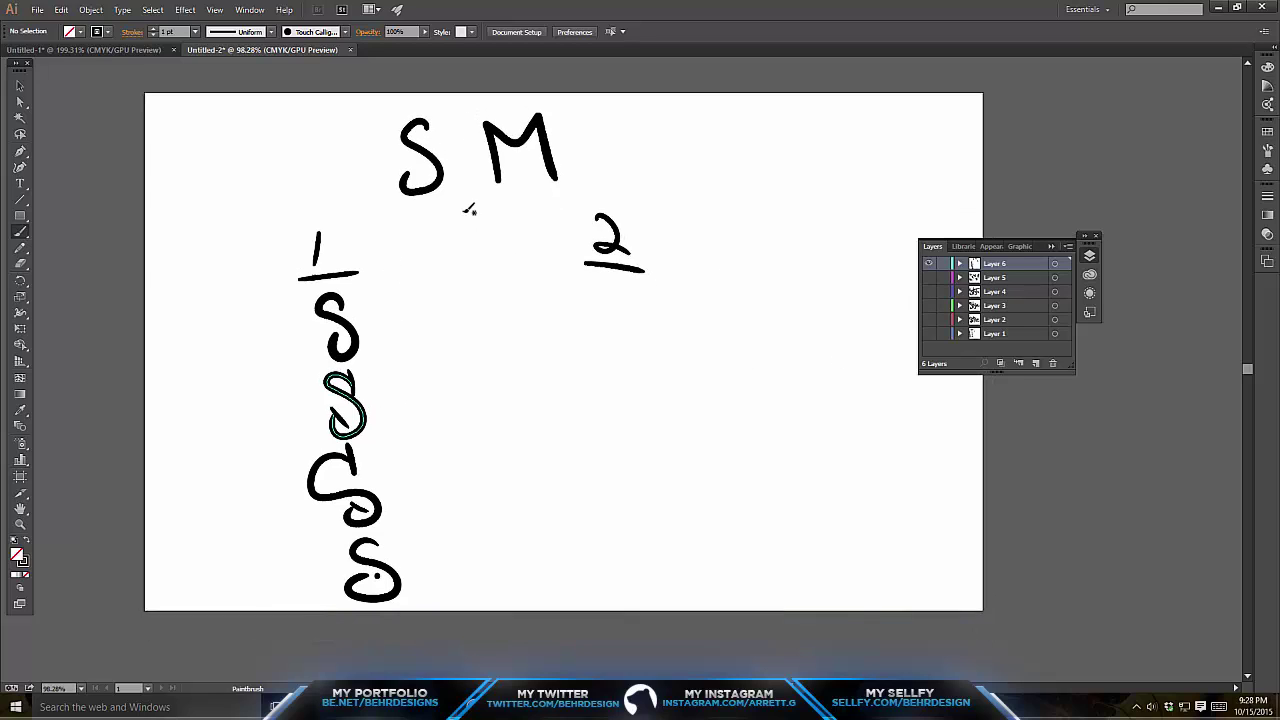
pyautogui.moveTo(598, 314)
pyautogui.mouseDown()
pyautogui.moveTo(595, 268)
pyautogui.moveTo(618, 275)
pyautogui.moveTo(642, 336)
pyautogui.mouseUp()
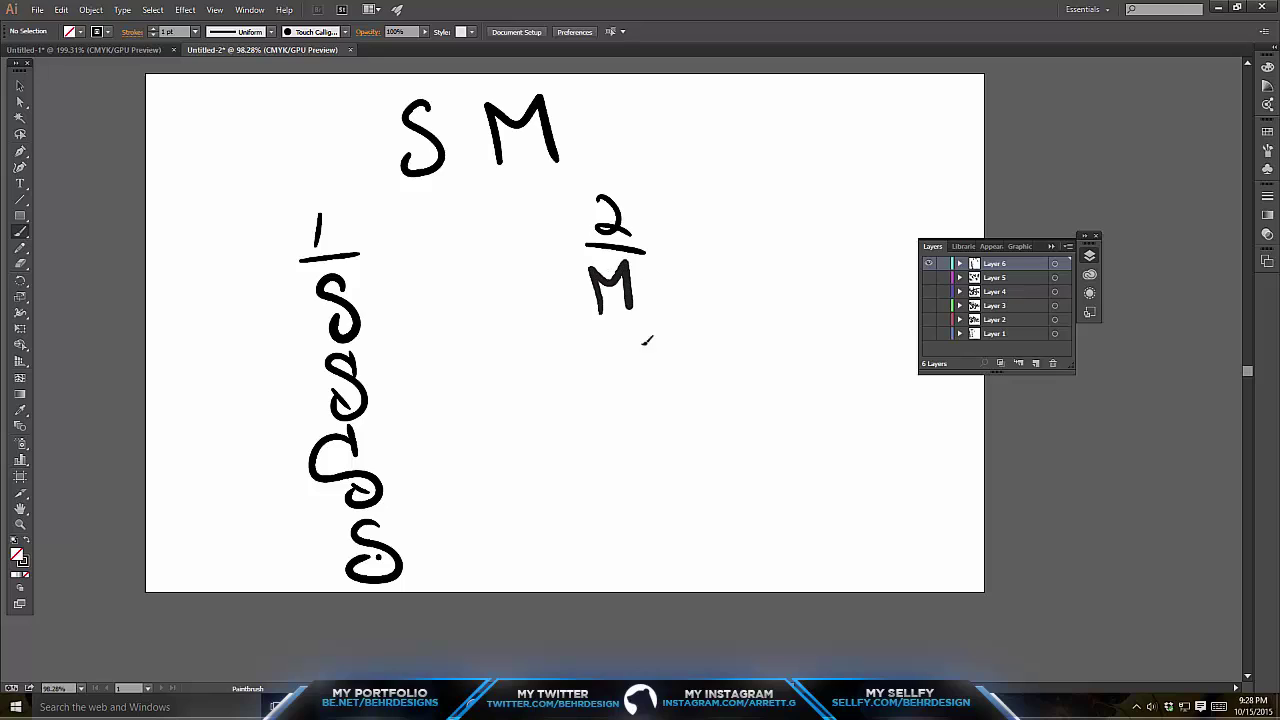
pyautogui.moveTo(600, 397)
pyautogui.mouseDown()
pyautogui.moveTo(632, 331)
pyautogui.moveTo(652, 423)
pyautogui.mouseUp()
pyautogui.press('space')
pyautogui.moveTo(573, 398); pyautogui.dragTo(565, 331)
# - Paint a larger third M with a long curved last leg beneath the other two, redoing the first attempt
pyautogui.moveTo(610, 437)
pyautogui.mouseDown()
pyautogui.moveTo(596, 378)
pyautogui.moveTo(653, 364)
pyautogui.moveTo(662, 470)
pyautogui.mouseUp()
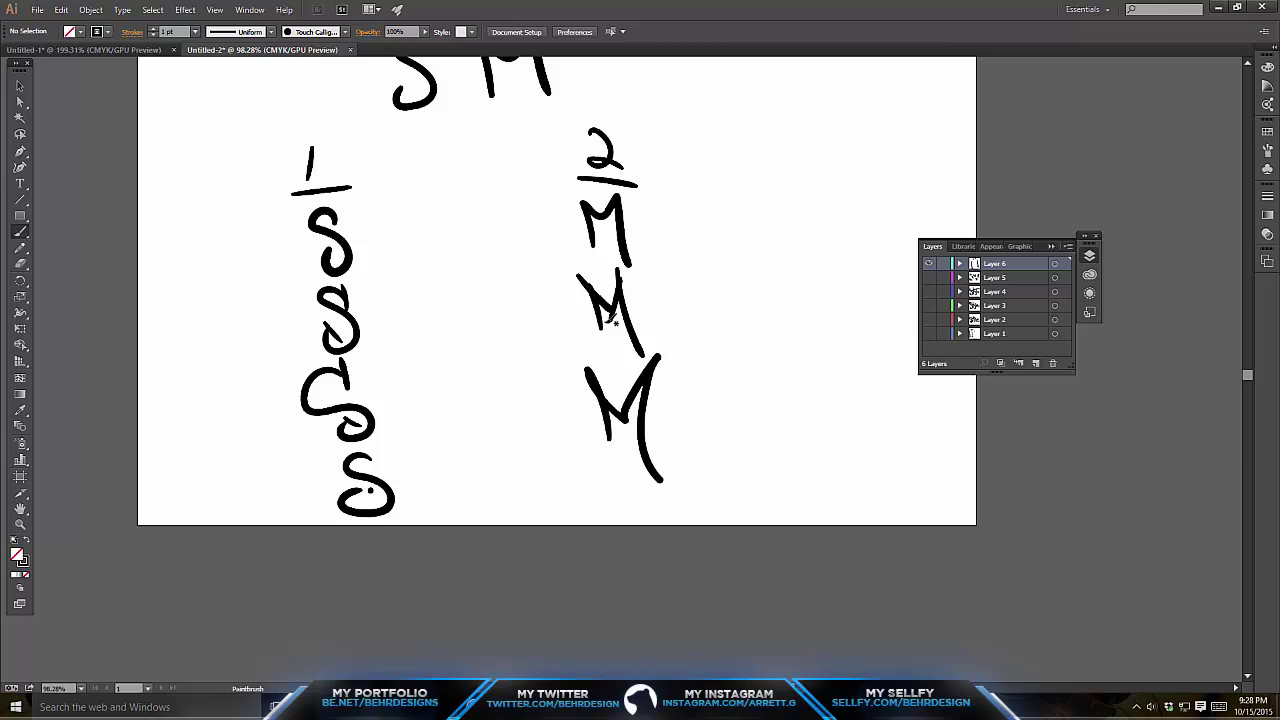
pyautogui.press('ctrl')
pyautogui.hotkey('ctrl', 'z')
pyautogui.moveTo(615, 436)
pyautogui.mouseDown()
pyautogui.moveTo(676, 366)
pyautogui.moveTo(670, 488)
pyautogui.mouseUp()
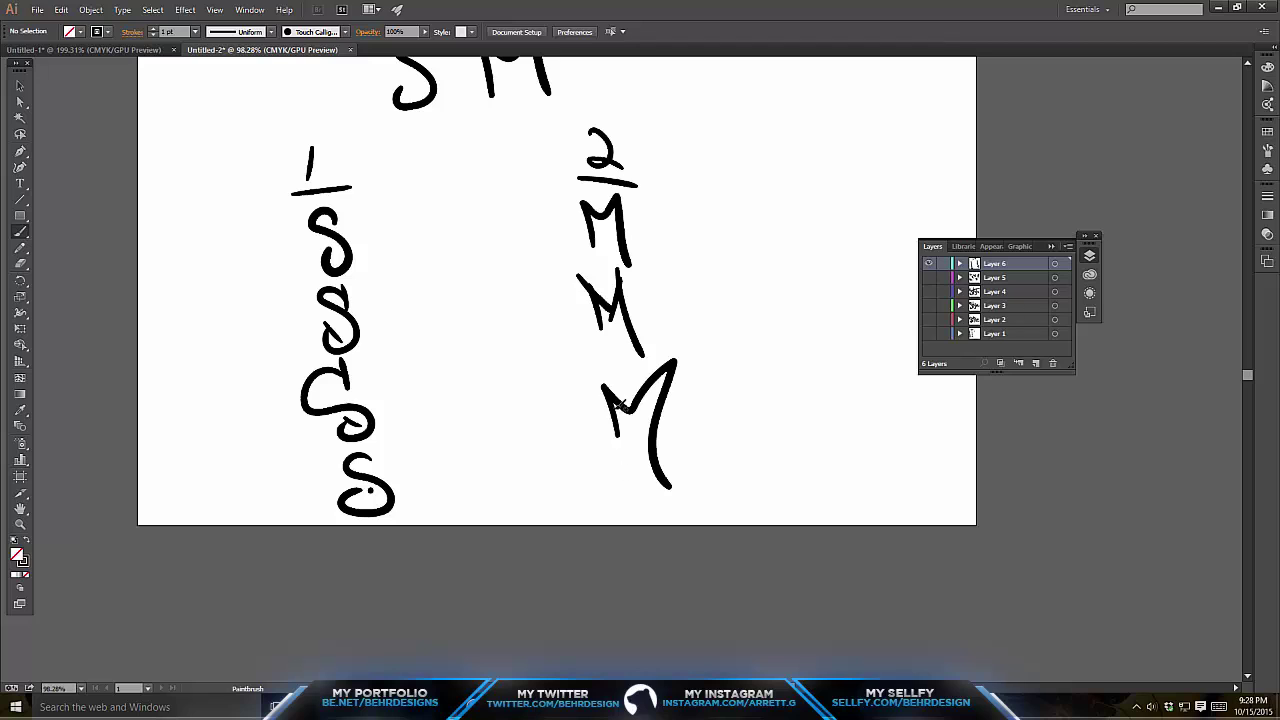
# - Paint a rounded S in the empty area beside heading 2, undoing and repainting it until the shape suits
pyautogui.scroll(3, 640, 250)
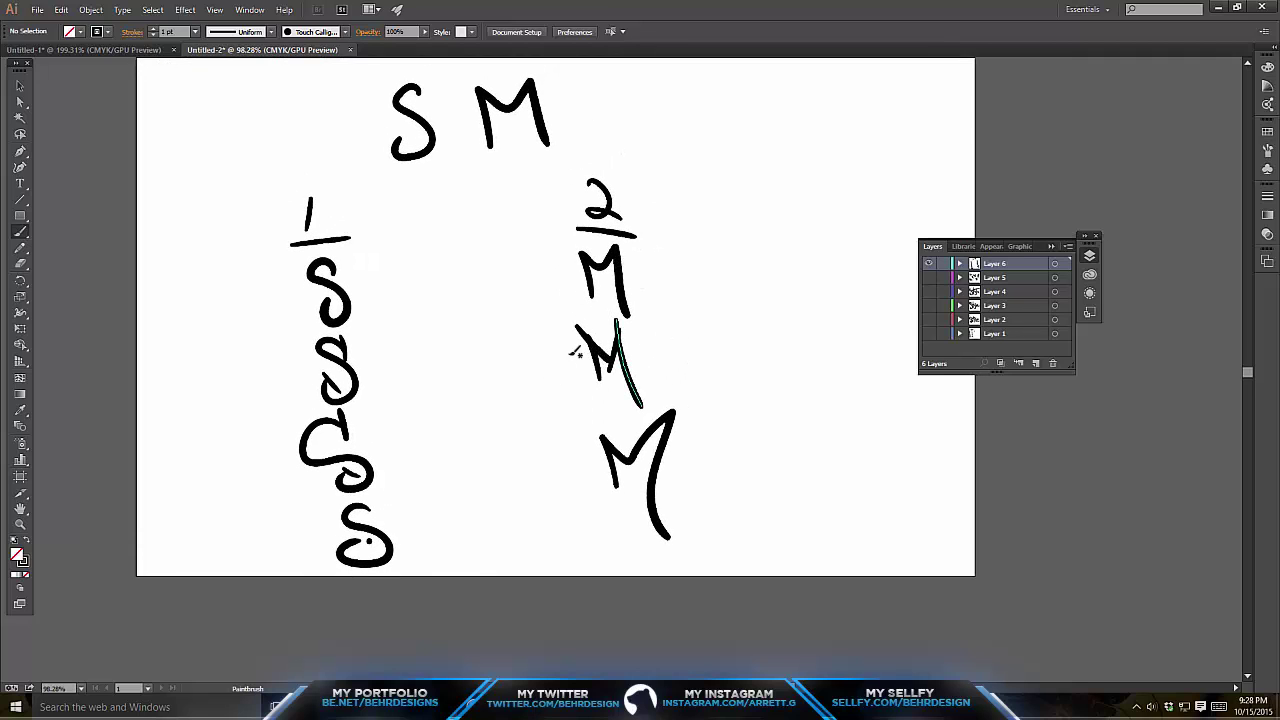
pyautogui.hscroll(2, 617, 289)
pyautogui.scroll(2, 630, 240)
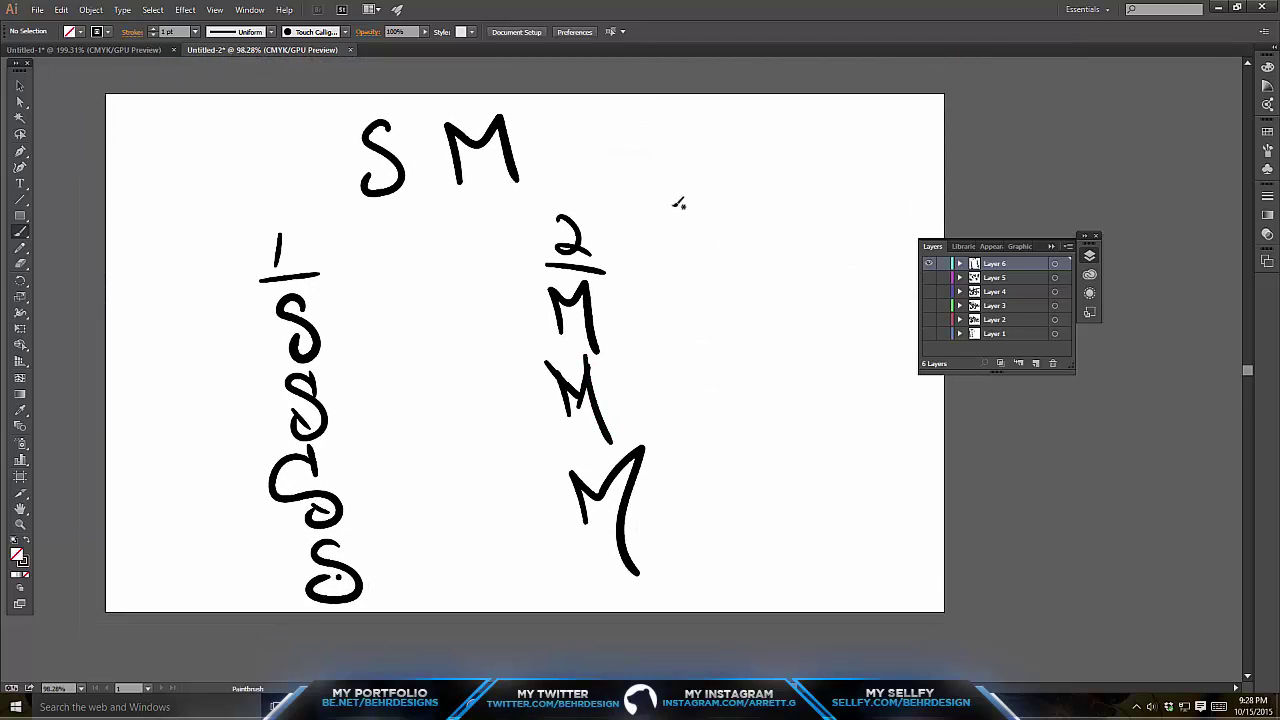
pyautogui.moveTo(706, 218)
pyautogui.mouseDown()
pyautogui.moveTo(663, 205)
pyautogui.moveTo(704, 252)
pyautogui.moveTo(698, 232)
pyautogui.moveTo(688, 292)
pyautogui.mouseUp()
pyautogui.hotkey('ctrl', 'z')
pyautogui.hotkey('ctrl', 'z')
pyautogui.moveTo(737, 212)
pyautogui.mouseDown()
pyautogui.moveTo(752, 241)
pyautogui.moveTo(704, 268)
pyautogui.mouseUp()
pyautogui.hotkey('ctrl', 'z')
pyautogui.moveTo(742, 212)
pyautogui.mouseDown()
pyautogui.moveTo(726, 242)
pyautogui.moveTo(707, 219)
pyautogui.moveTo(728, 239)
pyautogui.moveTo(722, 226)
pyautogui.moveTo(714, 264)
pyautogui.moveTo(765, 230)
pyautogui.mouseUp()
pyautogui.hotkey('ctrl', 'z')
pyautogui.hotkey('ctrl', 'z')
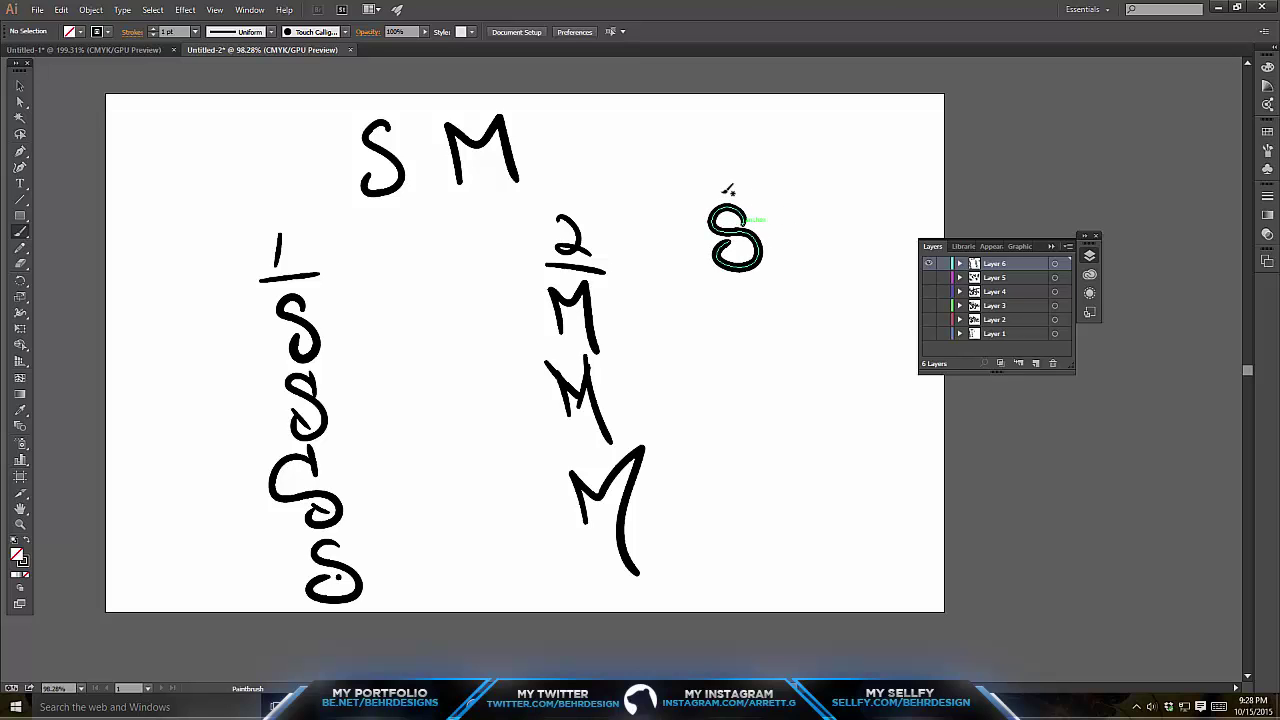
# - Paint an M close beside the rounded S to form the first SM combination
pyautogui.press('space')
pyautogui.moveTo(728, 190)
pyautogui.mouseDown()
pyautogui.moveTo(671, 241)
pyautogui.moveTo(684, 196)
pyautogui.mouseUp()
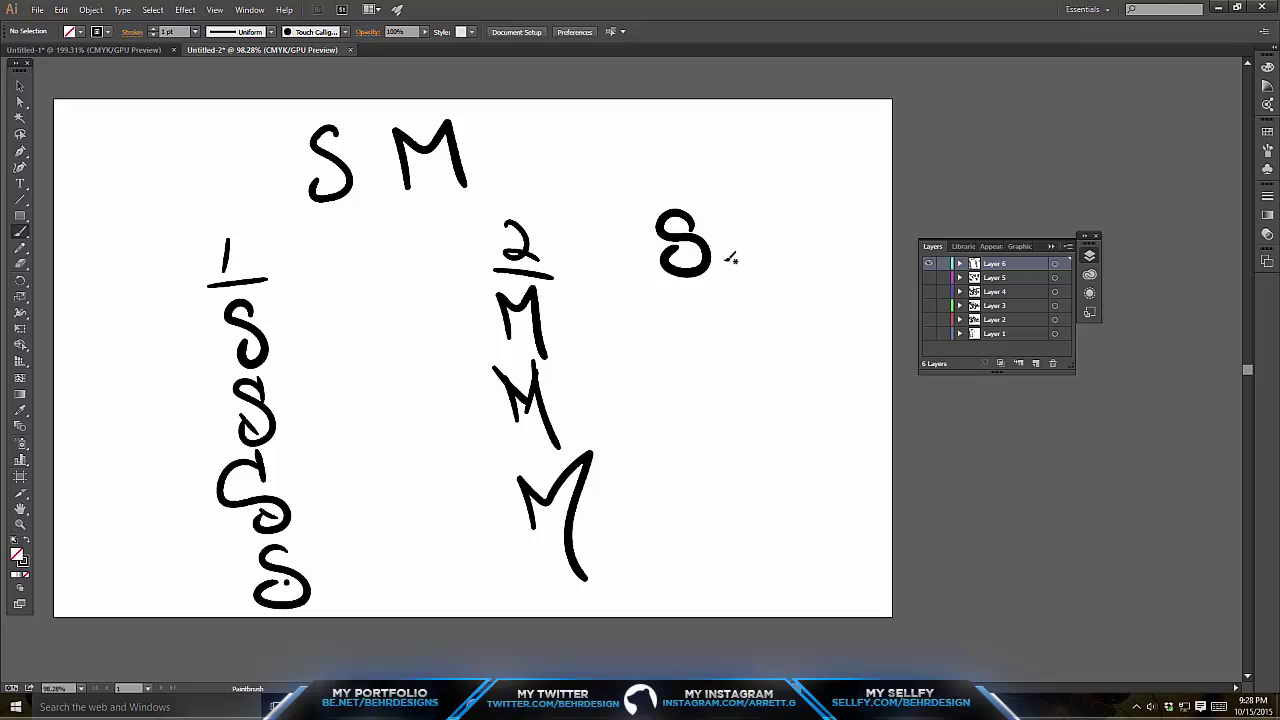
pyautogui.moveTo(721, 269)
pyautogui.mouseDown()
pyautogui.moveTo(710, 214)
pyautogui.moveTo(761, 276)
pyautogui.moveTo(725, 217)
pyautogui.moveTo(750, 200)
pyautogui.moveTo(764, 272)
pyautogui.mouseUp()
pyautogui.hotkey('ctrl', 'z')
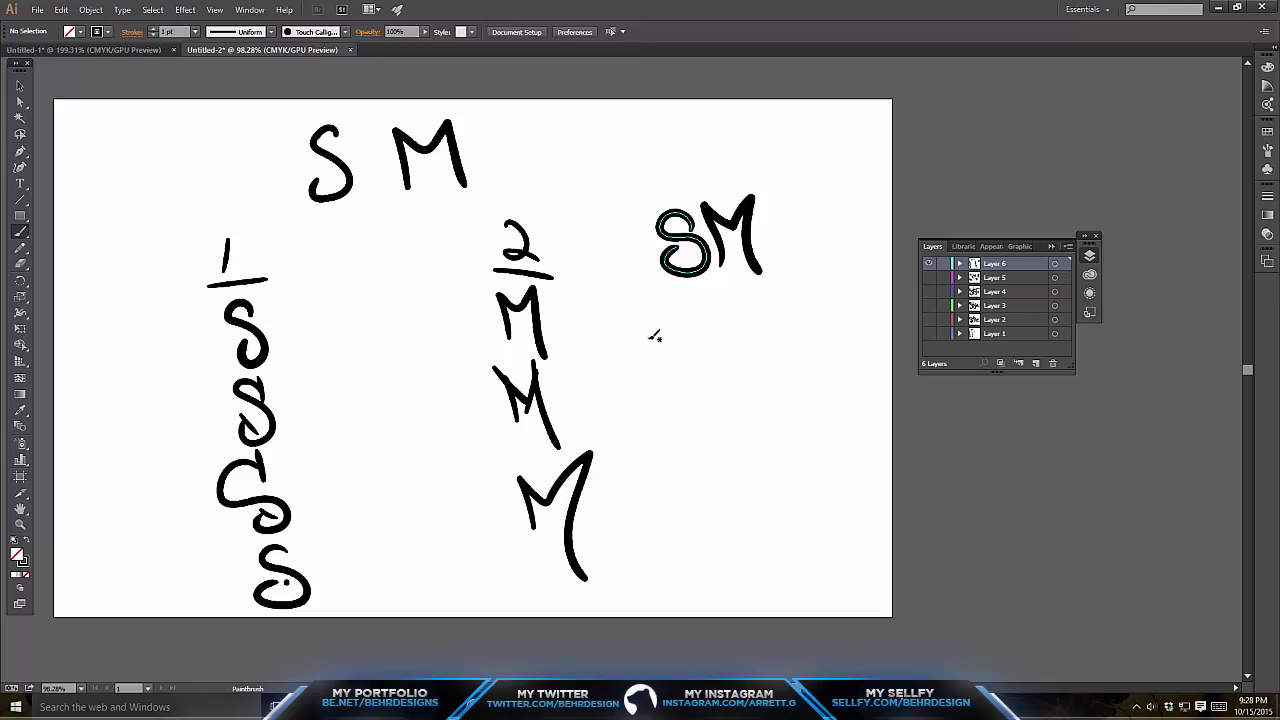
# - Paint a second, larger SM combination beneath the first and a third rounded S below it, repainting that S until it suits
pyautogui.moveTo(700, 298)
pyautogui.mouseDown()
pyautogui.moveTo(662, 322)
pyautogui.moveTo(700, 378)
pyautogui.moveTo(728, 348)
pyautogui.moveTo(724, 290)
pyautogui.moveTo(786, 363)
pyautogui.mouseUp()
pyautogui.scroll(-2, 638, 355)
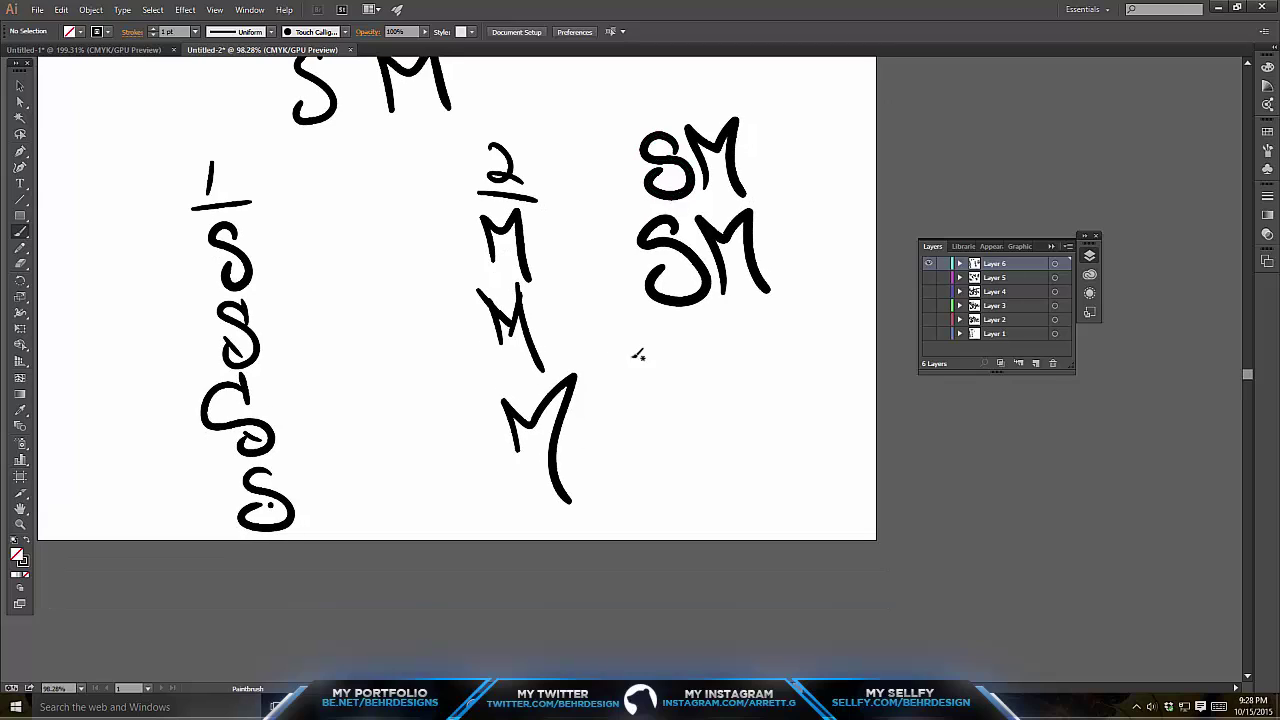
pyautogui.moveTo(689, 335)
pyautogui.mouseDown()
pyautogui.moveTo(708, 356)
pyautogui.moveTo(665, 425)
pyautogui.mouseUp()
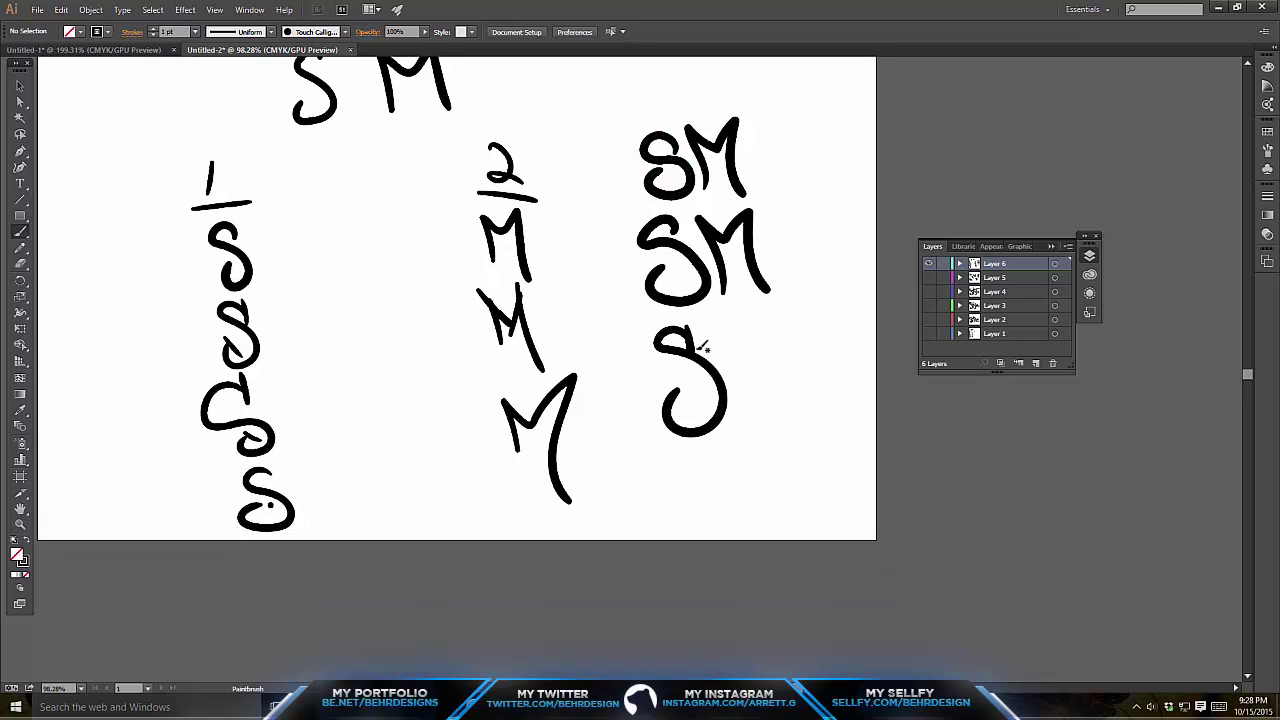
pyautogui.hotkey('ctrl', 'z')
pyautogui.moveTo(688, 333)
pyautogui.mouseDown()
pyautogui.moveTo(720, 400)
pyautogui.moveTo(680, 382)
pyautogui.moveTo(708, 344)
pyautogui.moveTo(698, 330)
pyautogui.mouseUp()
pyautogui.moveTo(700, 331)
pyautogui.mouseDown()
pyautogui.moveTo(709, 343)
pyautogui.moveTo(749, 319)
pyautogui.moveTo(758, 428)
pyautogui.mouseUp()
pyautogui.hotkey('ctrl', 'z')
pyautogui.hotkey('ctrl', 'z')
# - Paint an M close beside the third S to complete the third SM combination, redoing the last leg
pyautogui.moveTo(750, 304); pyautogui.dragTo(746, 388)
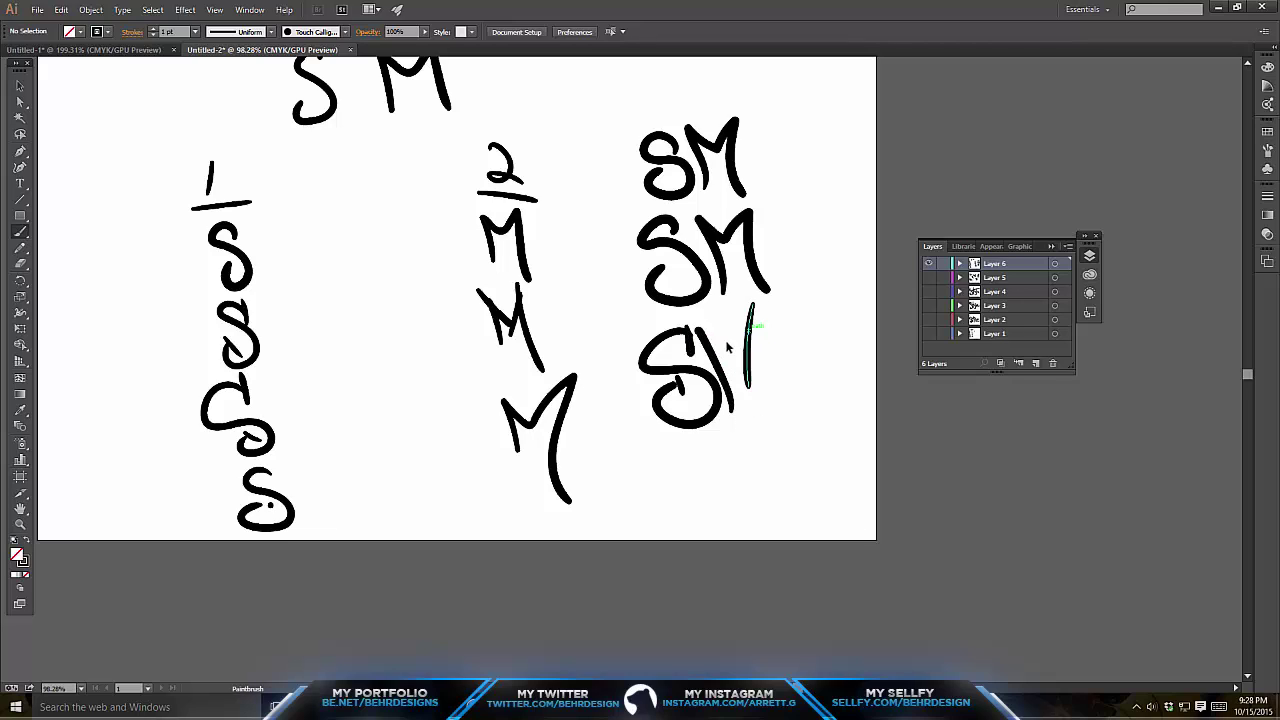
pyautogui.hotkey('ctrl', 'z')
pyautogui.moveTo(749, 322); pyautogui.dragTo(764, 410)
pyautogui.moveTo(702, 332)
pyautogui.mouseDown()
pyautogui.moveTo(754, 318)
pyautogui.moveTo(703, 368)
pyautogui.mouseUp()
pyautogui.hotkey('ctrl', 'z')
# - Paint a small S beside heading 1 and add curls that close its upper and lower loops
pyautogui.press('space')
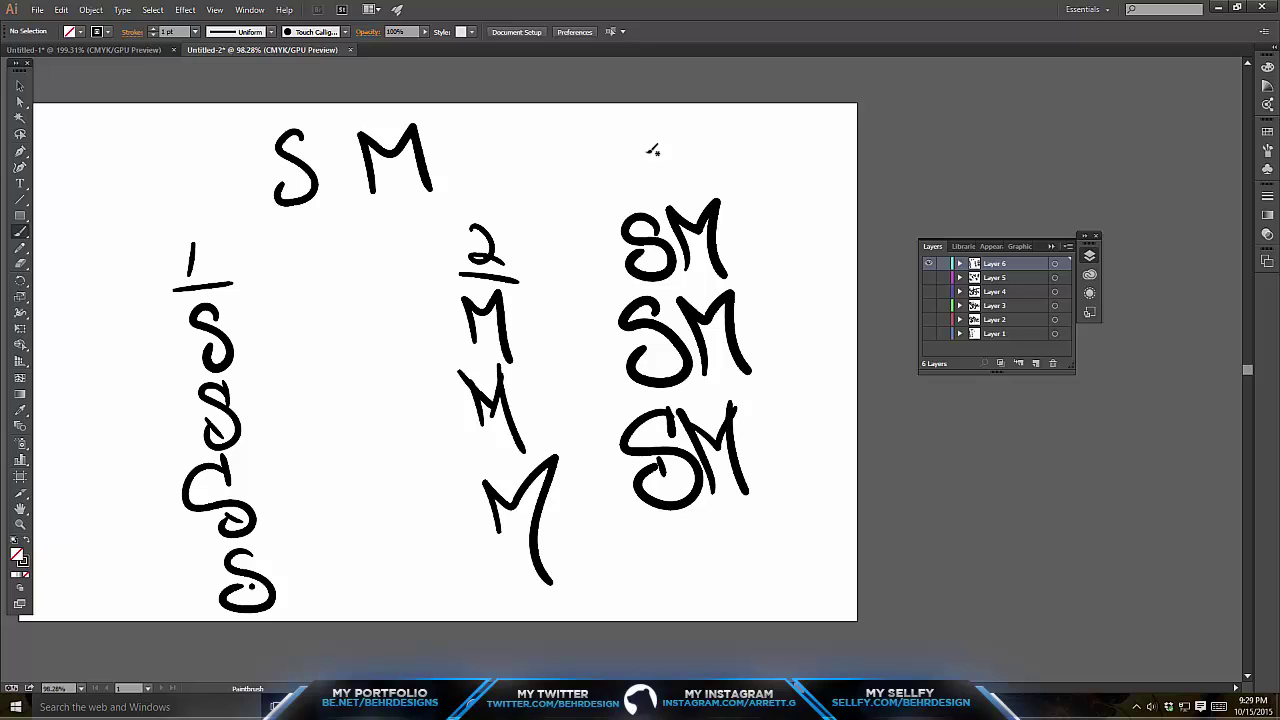
pyautogui.moveTo(650, 242)
pyautogui.mouseDown()
pyautogui.moveTo(722, 236)
pyautogui.moveTo(728, 207)
pyautogui.mouseUp()
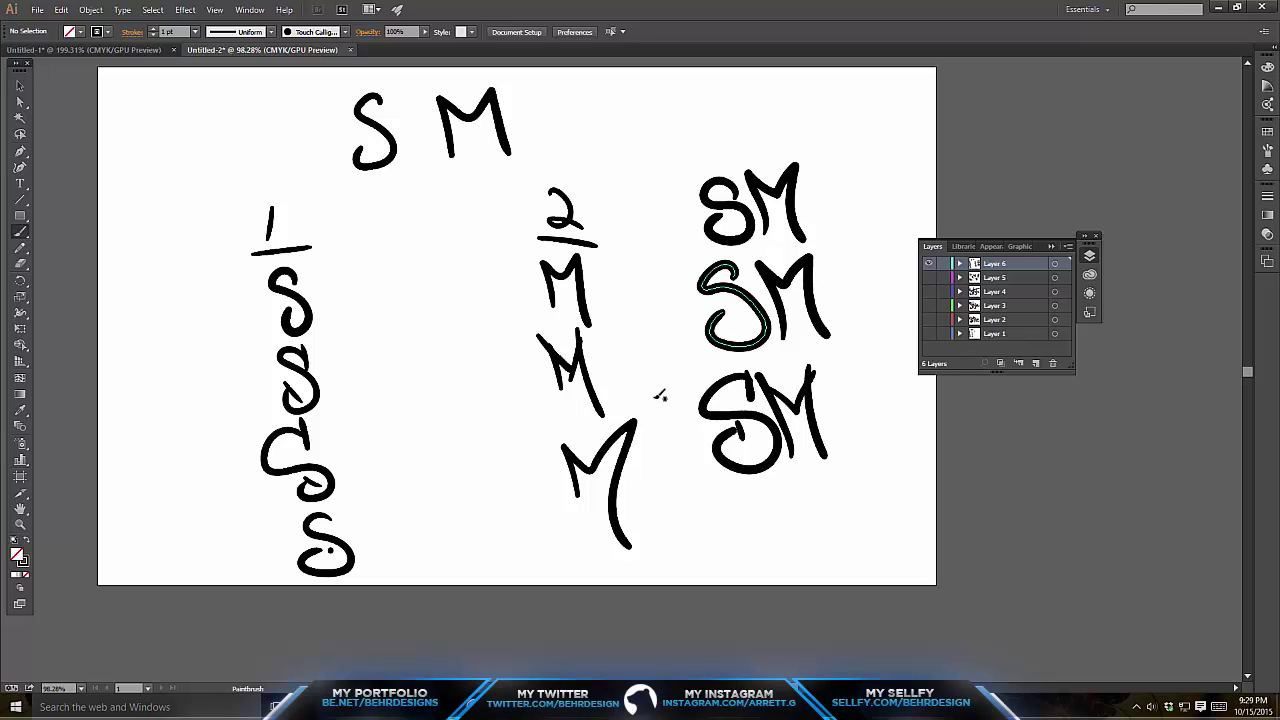
pyautogui.press('space')
pyautogui.moveTo(762, 247); pyautogui.dragTo(813, 303)
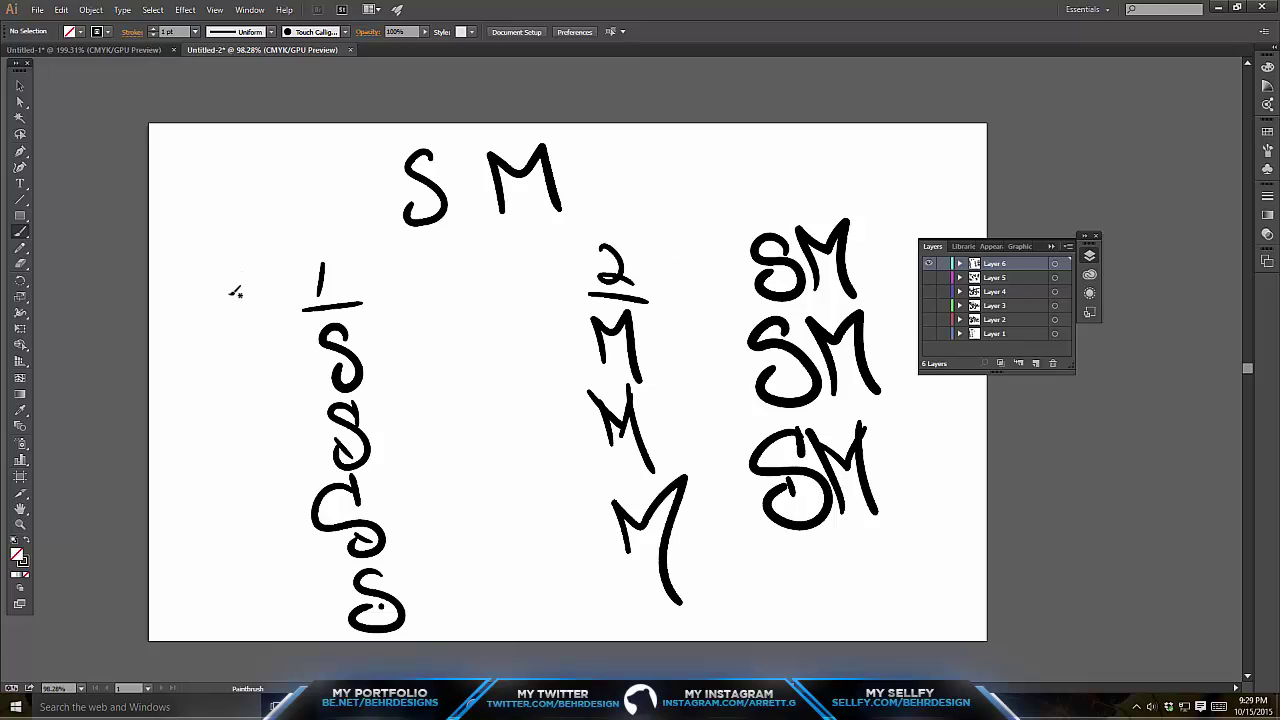
pyautogui.moveTo(262, 283); pyautogui.dragTo(232, 346)
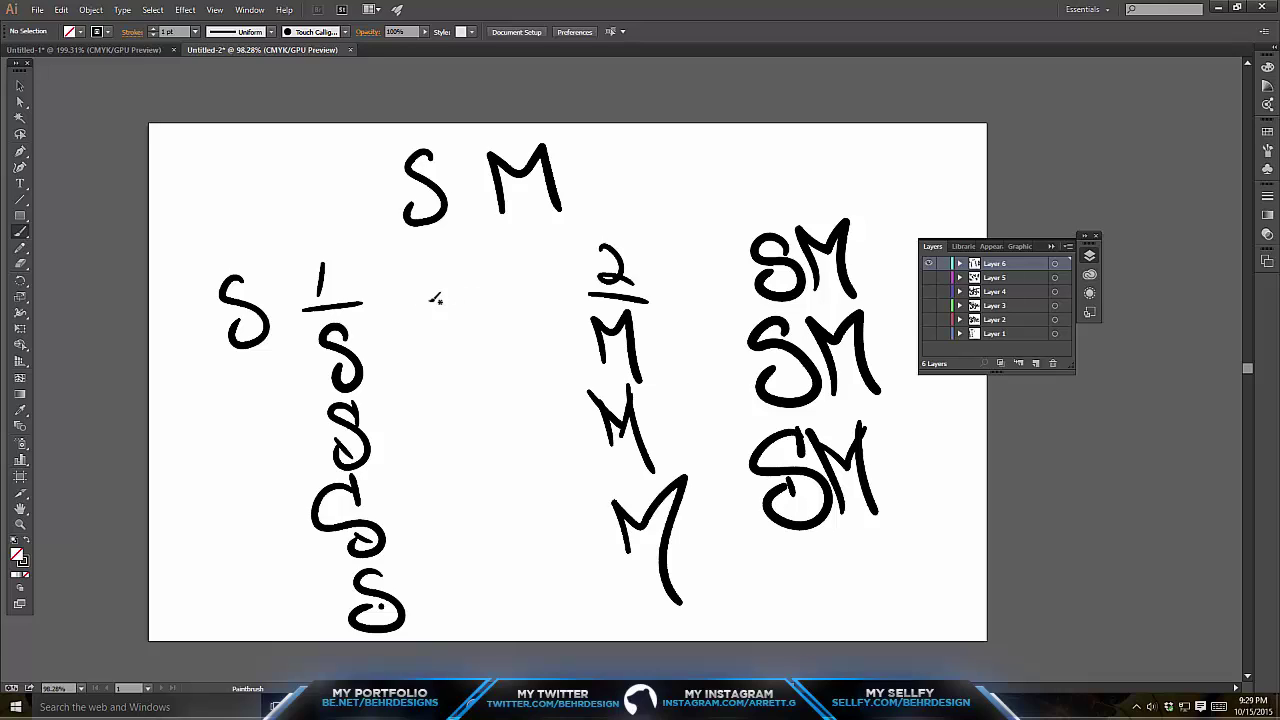
pyautogui.moveTo(262, 316)
pyautogui.mouseDown()
pyautogui.moveTo(235, 335)
pyautogui.moveTo(245, 282)
pyautogui.moveTo(237, 292)
pyautogui.mouseUp()
# - Try several rounded S shapes in the empty area between headings 1 and 2, clearing each one
pyautogui.moveTo(465, 289)
pyautogui.mouseDown()
pyautogui.moveTo(431, 289)
pyautogui.moveTo(477, 300)
pyautogui.moveTo(428, 353)
pyautogui.moveTo(463, 314)
pyautogui.moveTo(450, 315)
pyautogui.moveTo(507, 332)
pyautogui.moveTo(472, 321)
pyautogui.moveTo(459, 274)
pyautogui.moveTo(476, 300)
pyautogui.moveTo(443, 368)
pyautogui.moveTo(477, 336)
pyautogui.mouseUp()
pyautogui.hotkey('ctrl', 'z')
pyautogui.hotkey('ctrl', 'z')
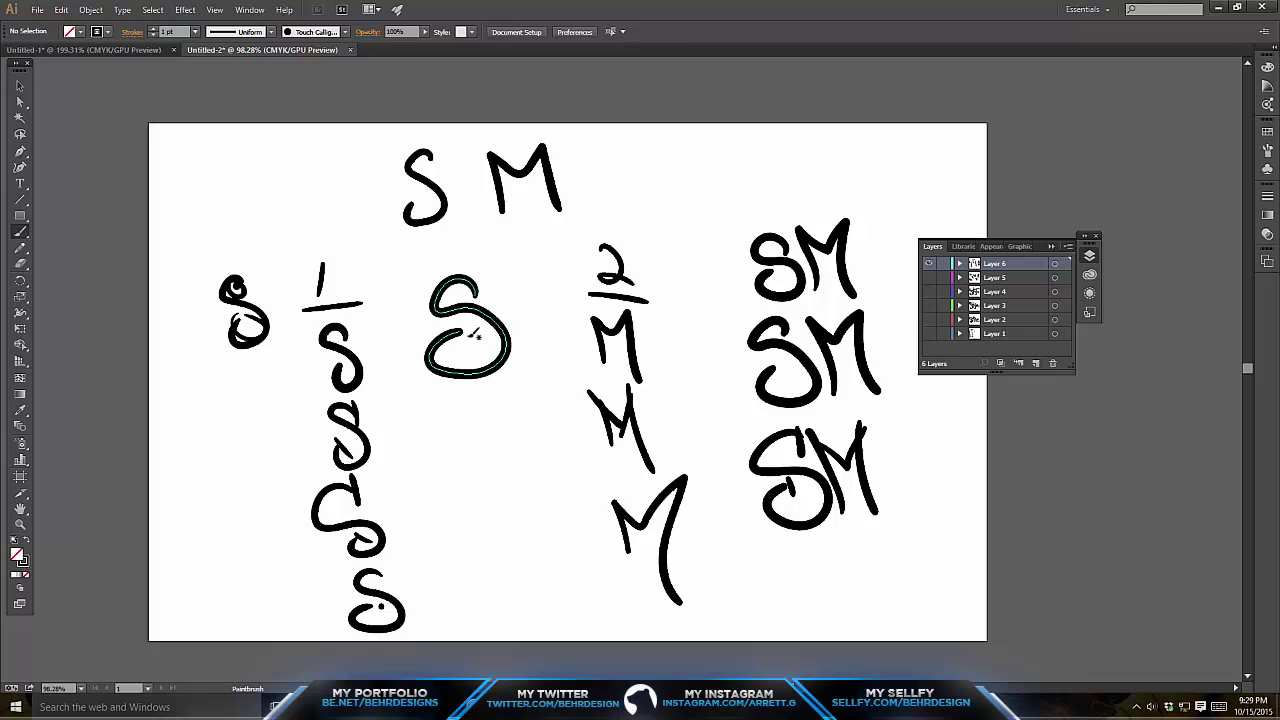
pyautogui.hotkey('ctrl', 'z')
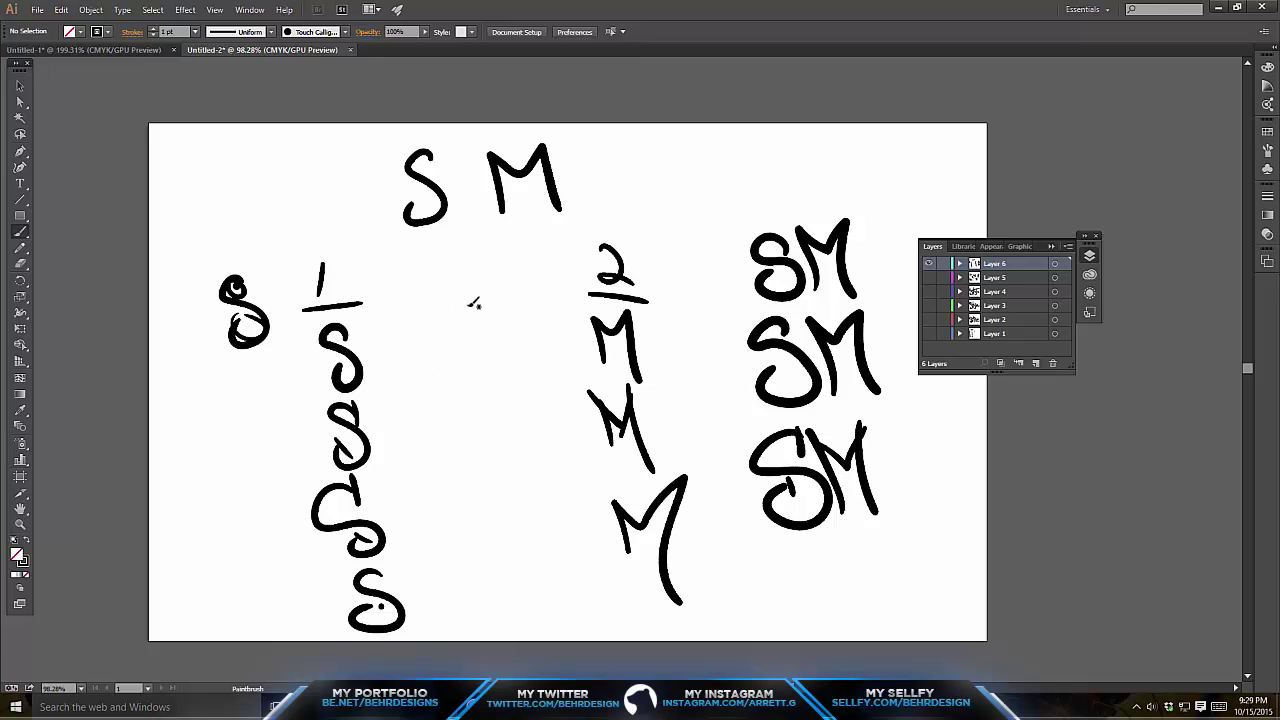
pyautogui.moveTo(476, 292)
pyautogui.mouseDown()
pyautogui.moveTo(443, 295)
pyautogui.moveTo(466, 335)
pyautogui.moveTo(458, 347)
pyautogui.mouseUp()
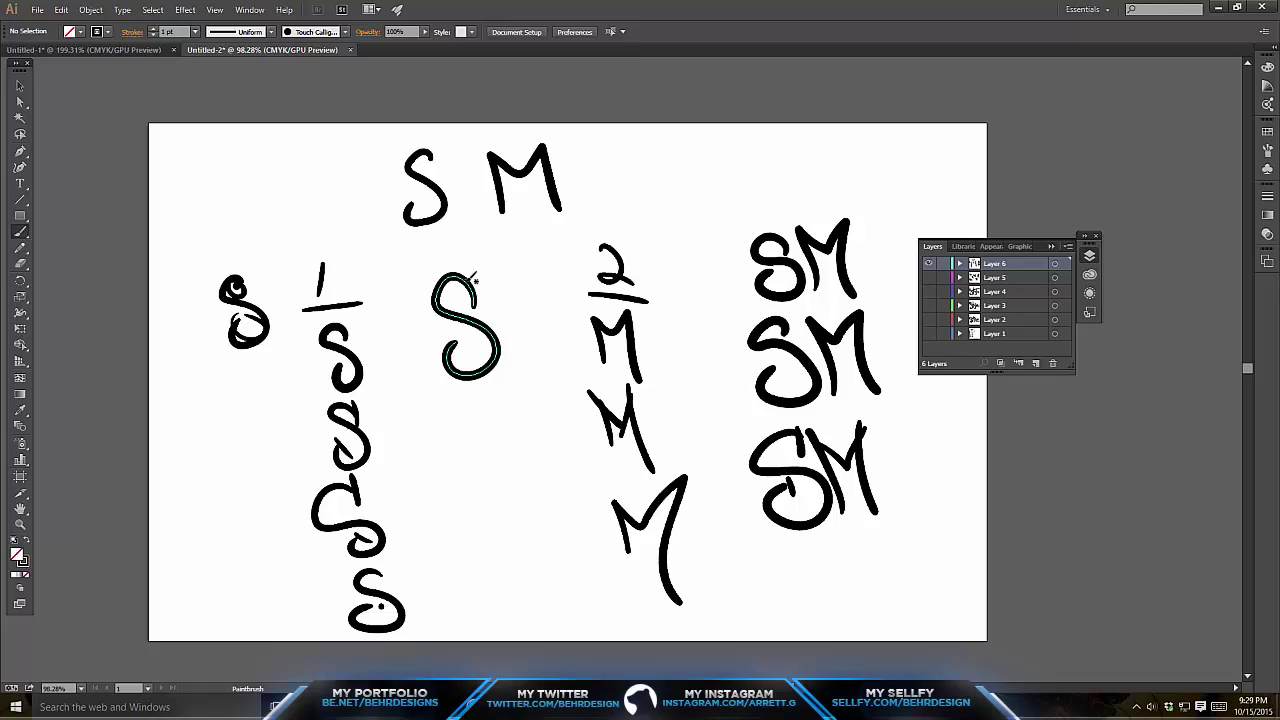
pyautogui.press('Delete')
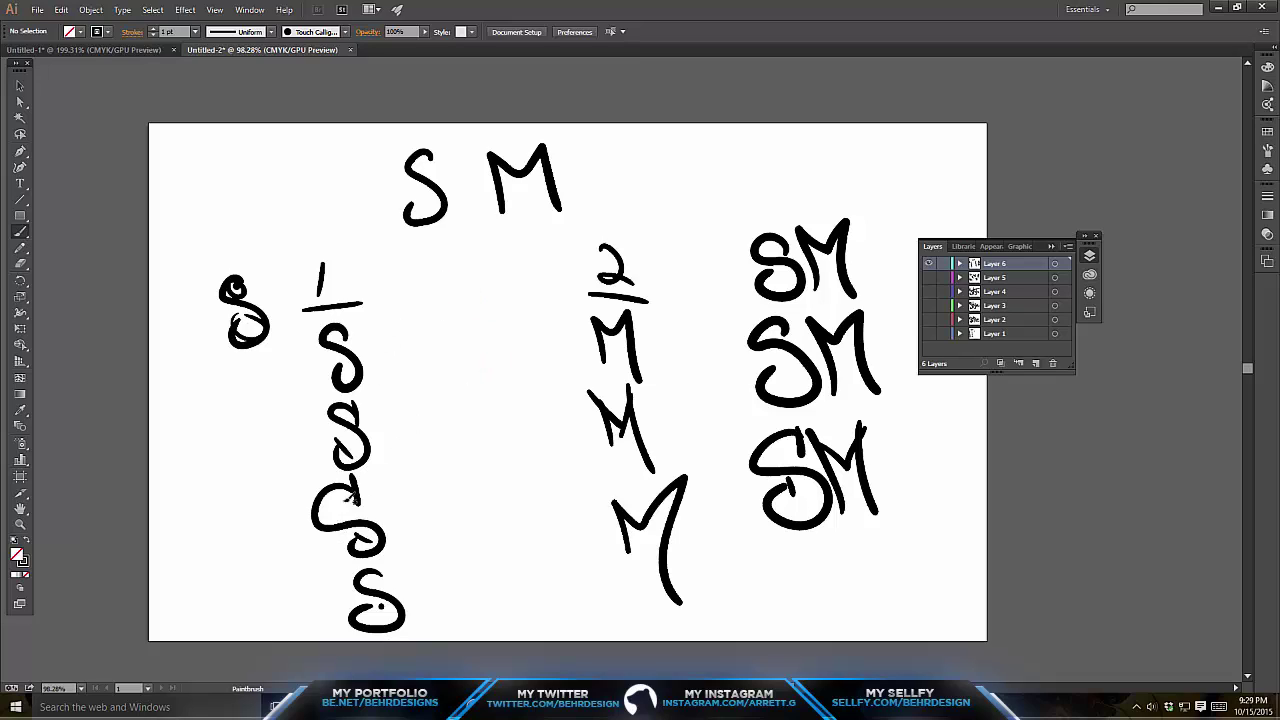
# - Try a wide, sweeping S with a small closed lower loop between headings 1 and 2, and undo the strokes
pyautogui.moveTo(508, 305)
pyautogui.mouseDown()
pyautogui.moveTo(472, 355)
pyautogui.moveTo(522, 385)
pyautogui.mouseUp()
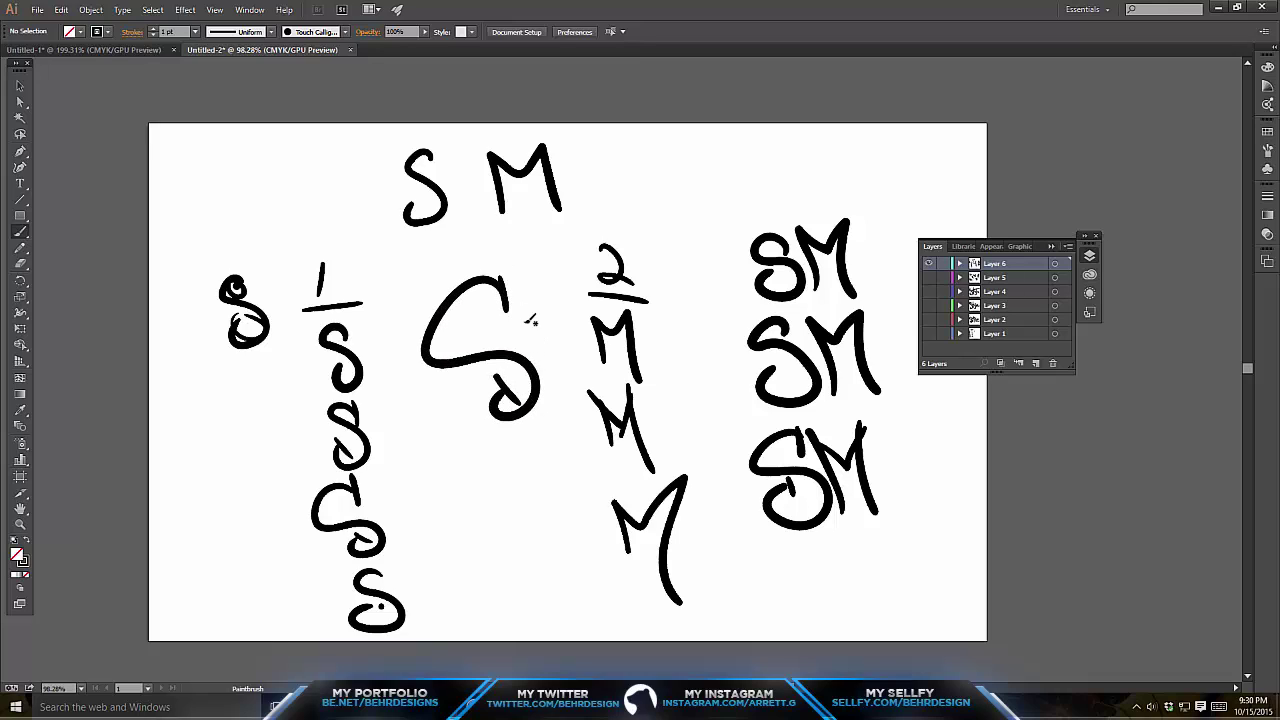
pyautogui.moveTo(542, 308)
pyautogui.mouseDown()
pyautogui.moveTo(578, 378)
pyautogui.moveTo(550, 318)
pyautogui.moveTo(796, 288)
pyautogui.mouseUp()
pyautogui.hotkey('ctrl', 'z')
pyautogui.hotkey('ctrl', 'z')
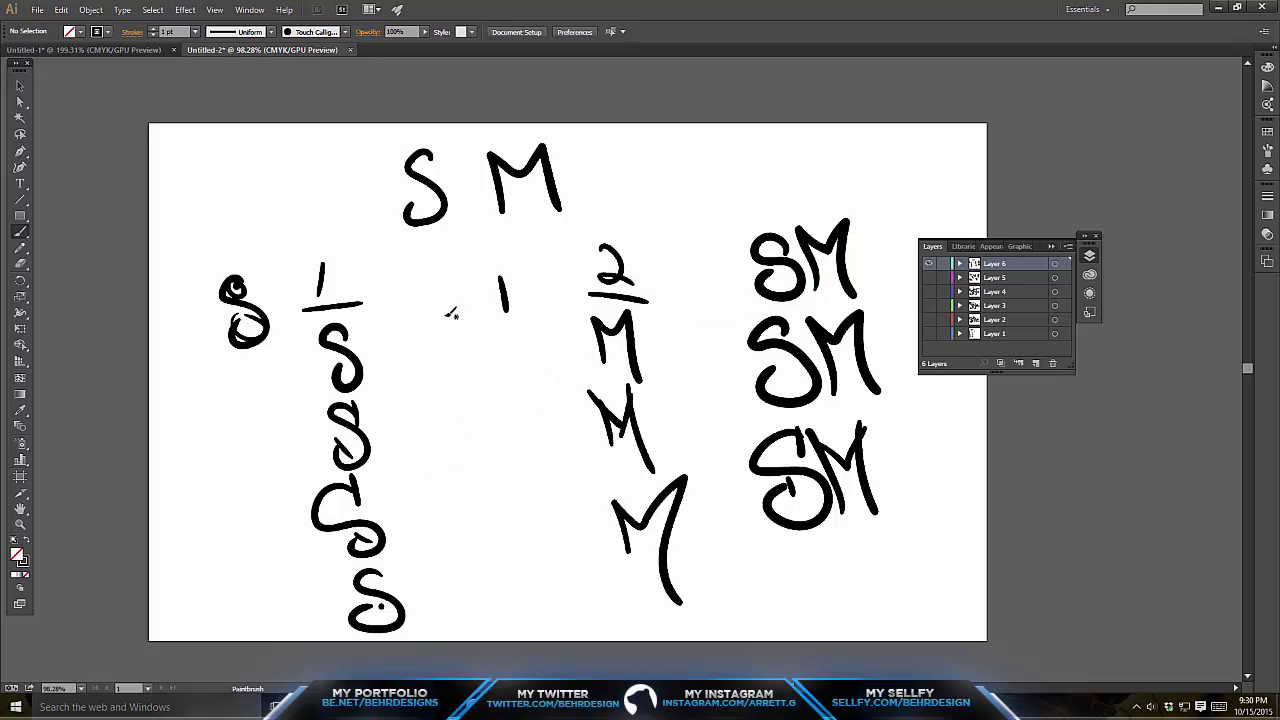
pyautogui.hotkey('ctrl', 'z')
# - Add a new layer above Layer 6 and hide Layer 6 to work on a blank artboard
pyautogui.click(1034, 364)
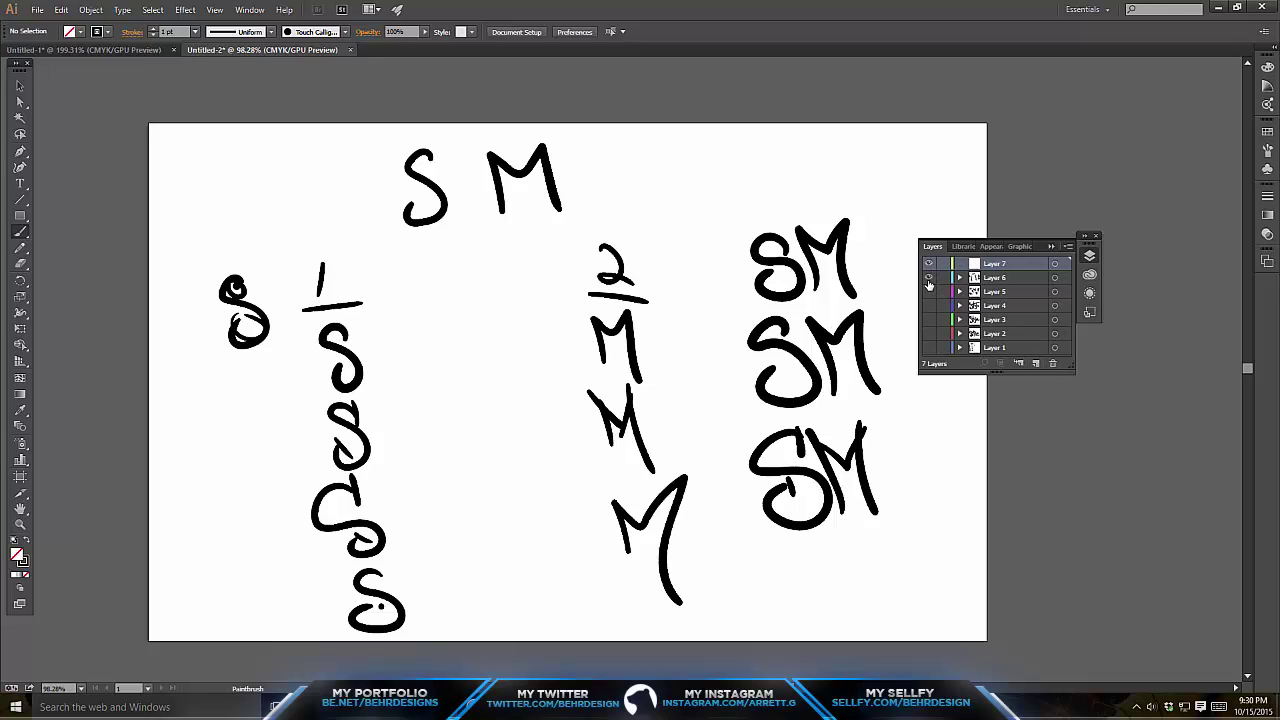
pyautogui.click(929, 278)
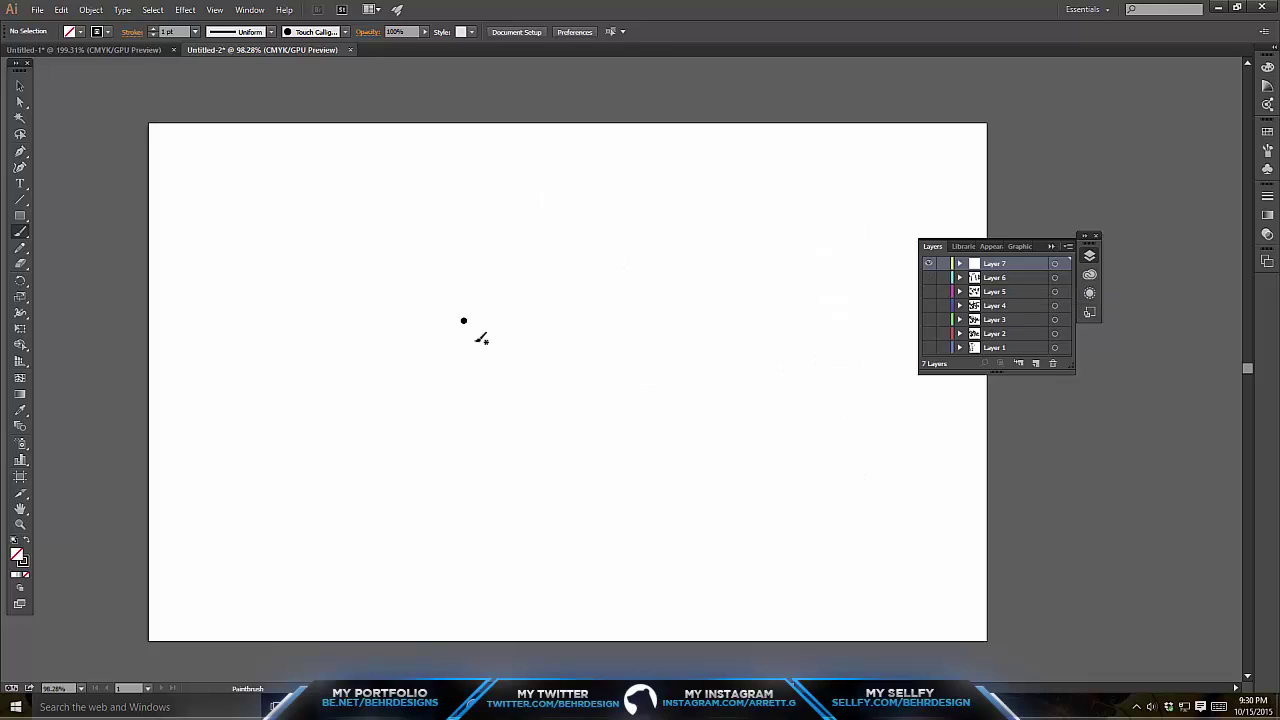
# - Paint an S on the blank artboard, repainting it once, with a long-legged M touching its side
pyautogui.moveTo(480, 331)
pyautogui.mouseDown()
pyautogui.moveTo(423, 323)
pyautogui.moveTo(440, 372)
pyautogui.mouseUp()
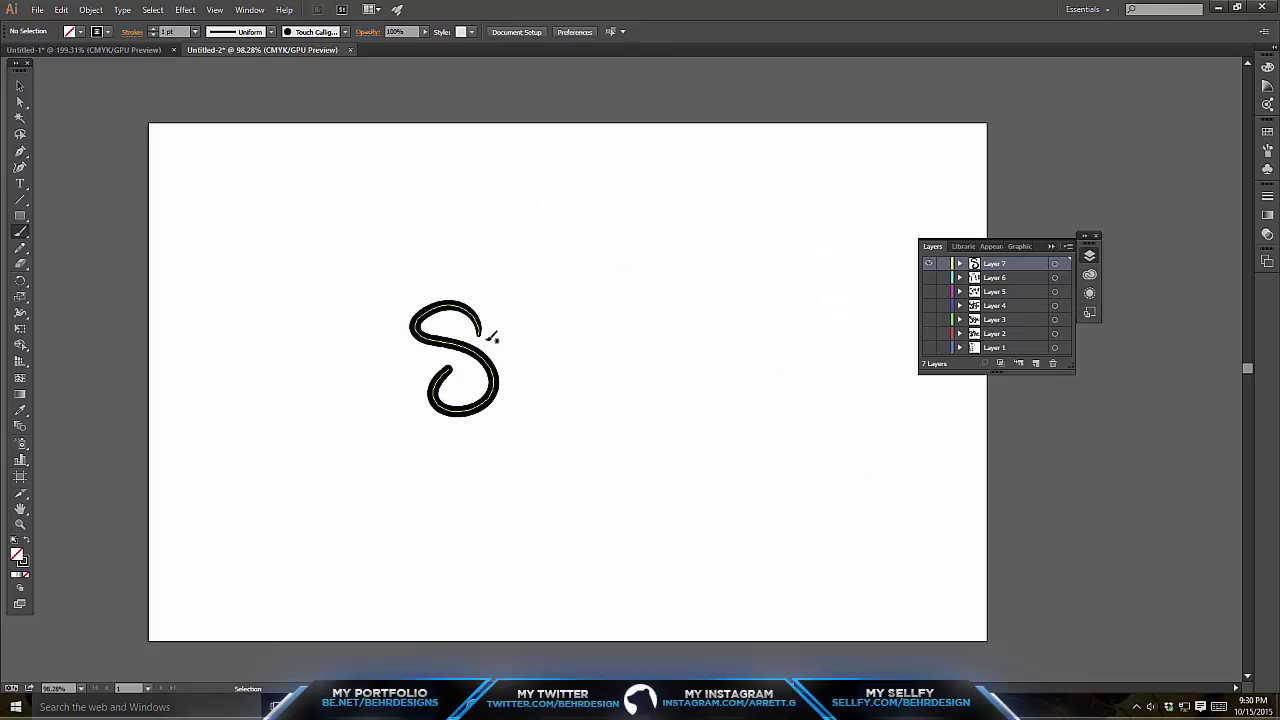
pyautogui.hotkey('ctrl', 'z')
pyautogui.moveTo(488, 336)
pyautogui.mouseDown()
pyautogui.moveTo(503, 399)
pyautogui.moveTo(458, 370)
pyautogui.mouseUp()
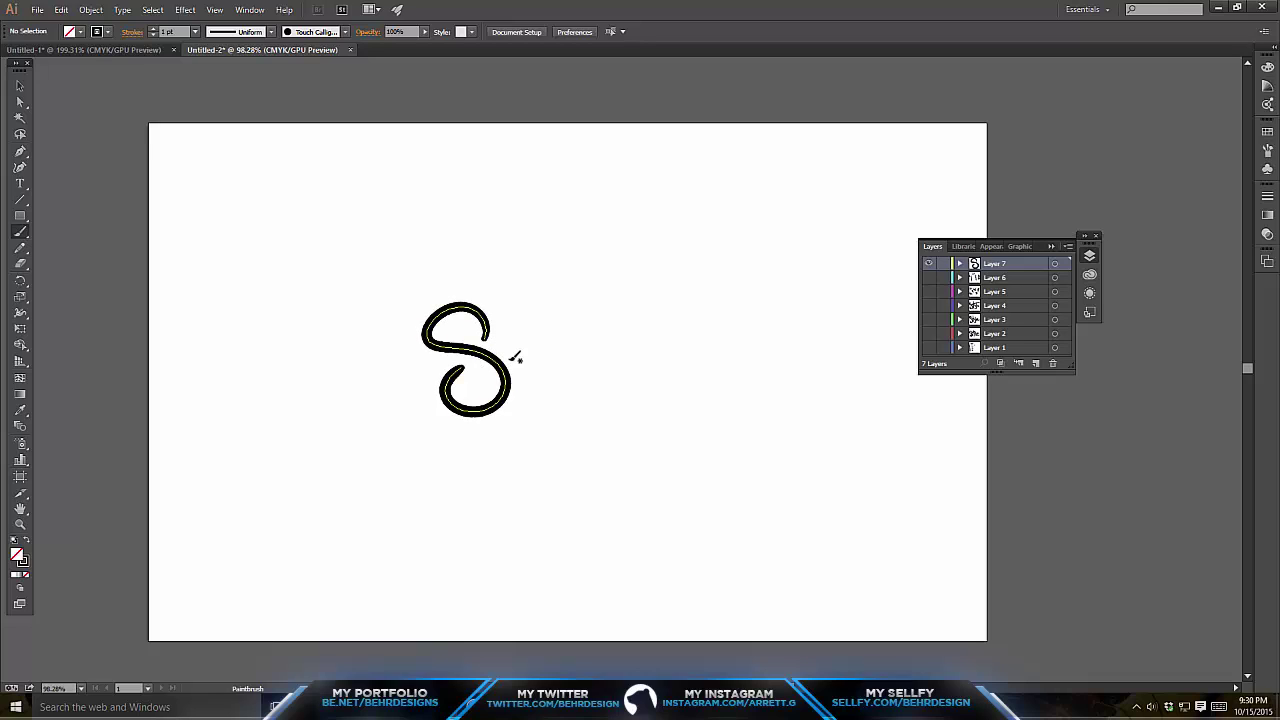
pyautogui.moveTo(528, 394)
pyautogui.mouseDown()
pyautogui.moveTo(499, 323)
pyautogui.moveTo(533, 348)
pyautogui.moveTo(559, 303)
pyautogui.moveTo(578, 408)
pyautogui.mouseUp()
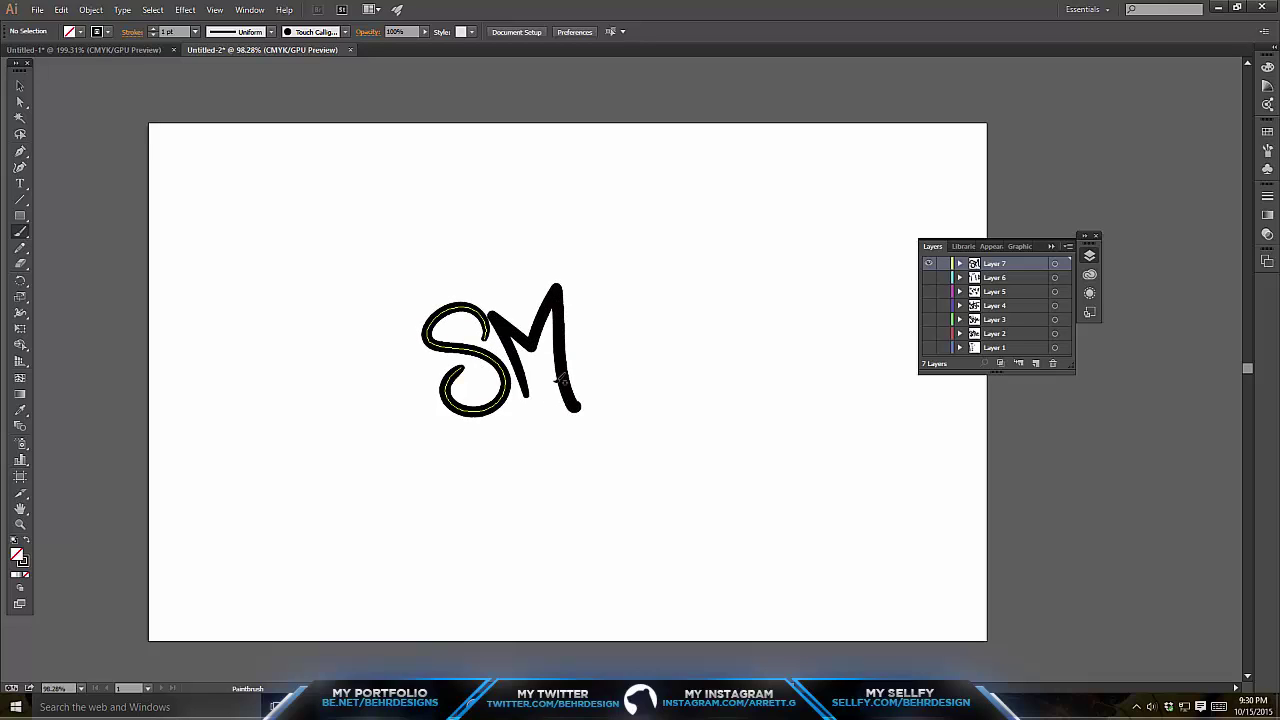
# - Isolate the painted M path for editing and exit isolation mode
pyautogui.keyDown('ctrl'); pyautogui.click(283, 320); pyautogui.keyUp('ctrl')
pyautogui.click(19, 86)
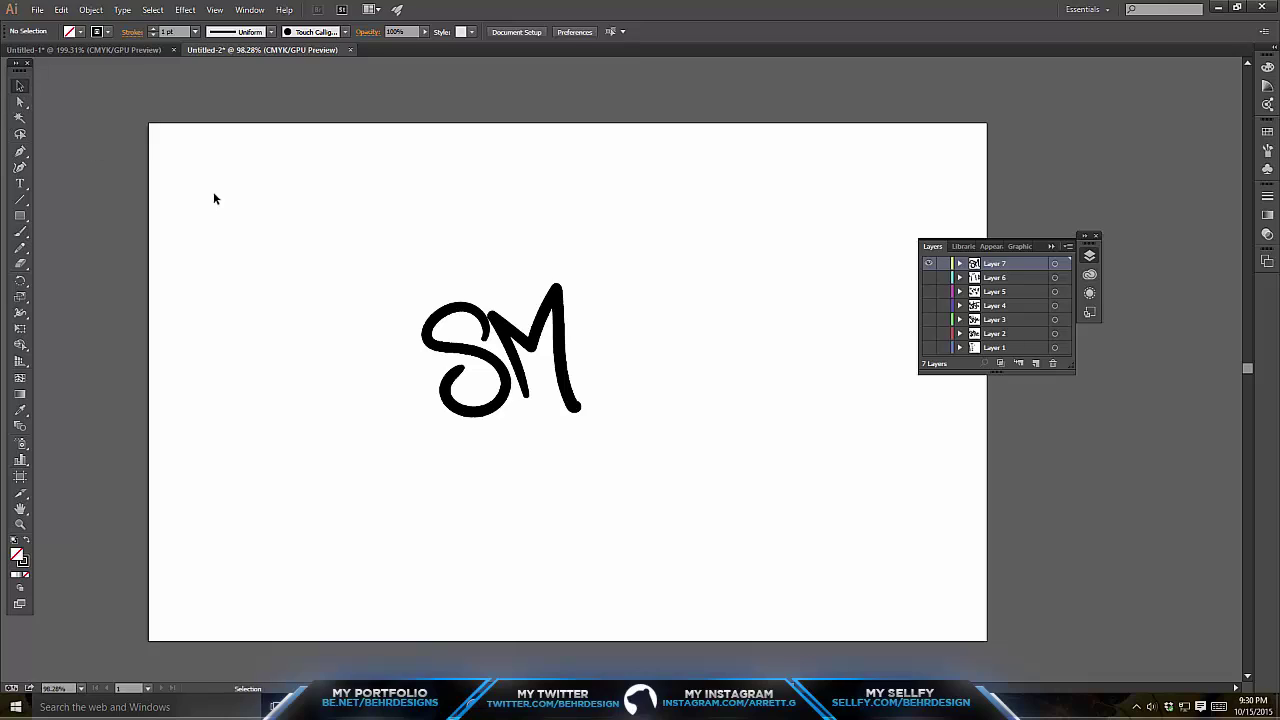
pyautogui.click(19, 232)
pyautogui.click(19, 86)
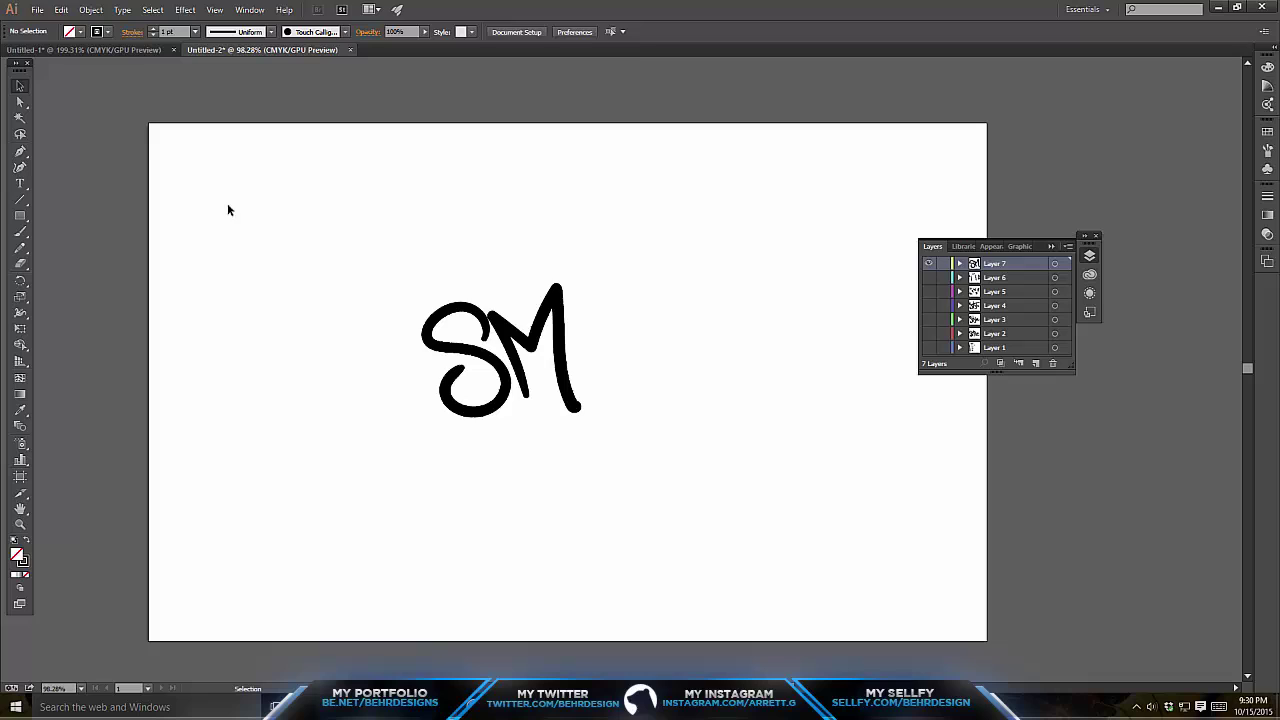
pyautogui.doubleClick(545, 340)
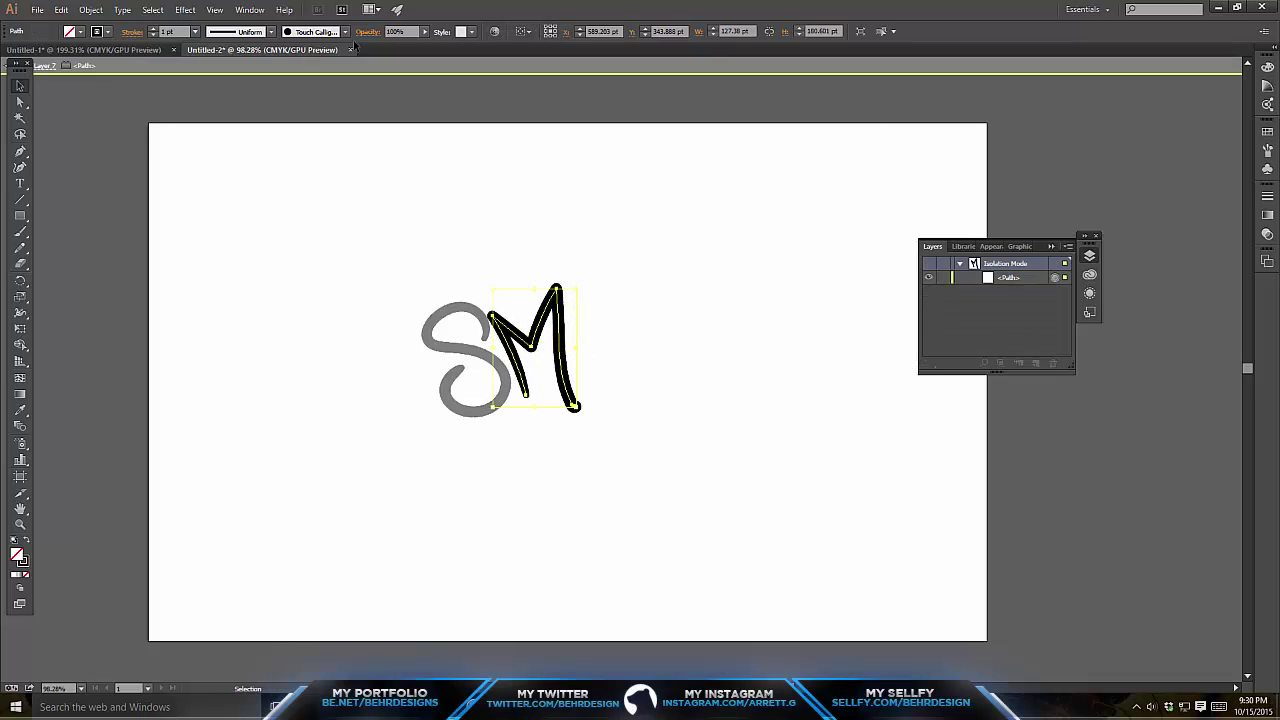
pyautogui.click(87, 119)
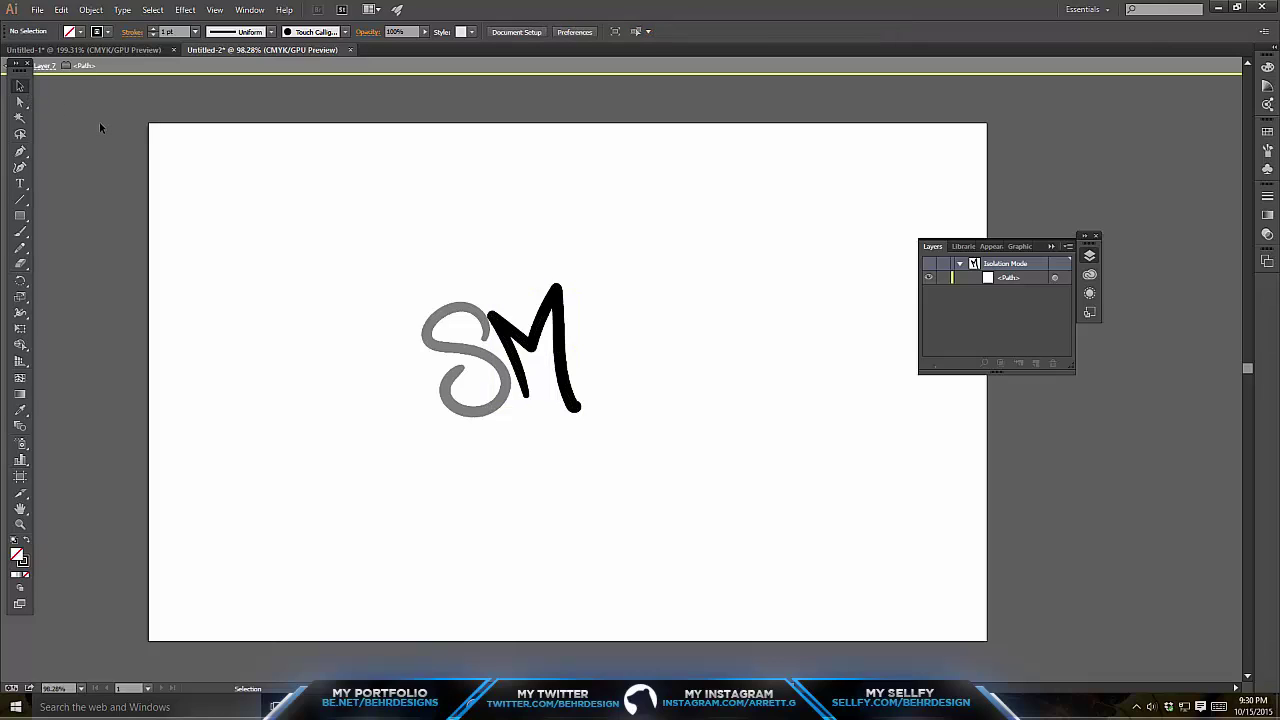
pyautogui.doubleClick(100, 127)
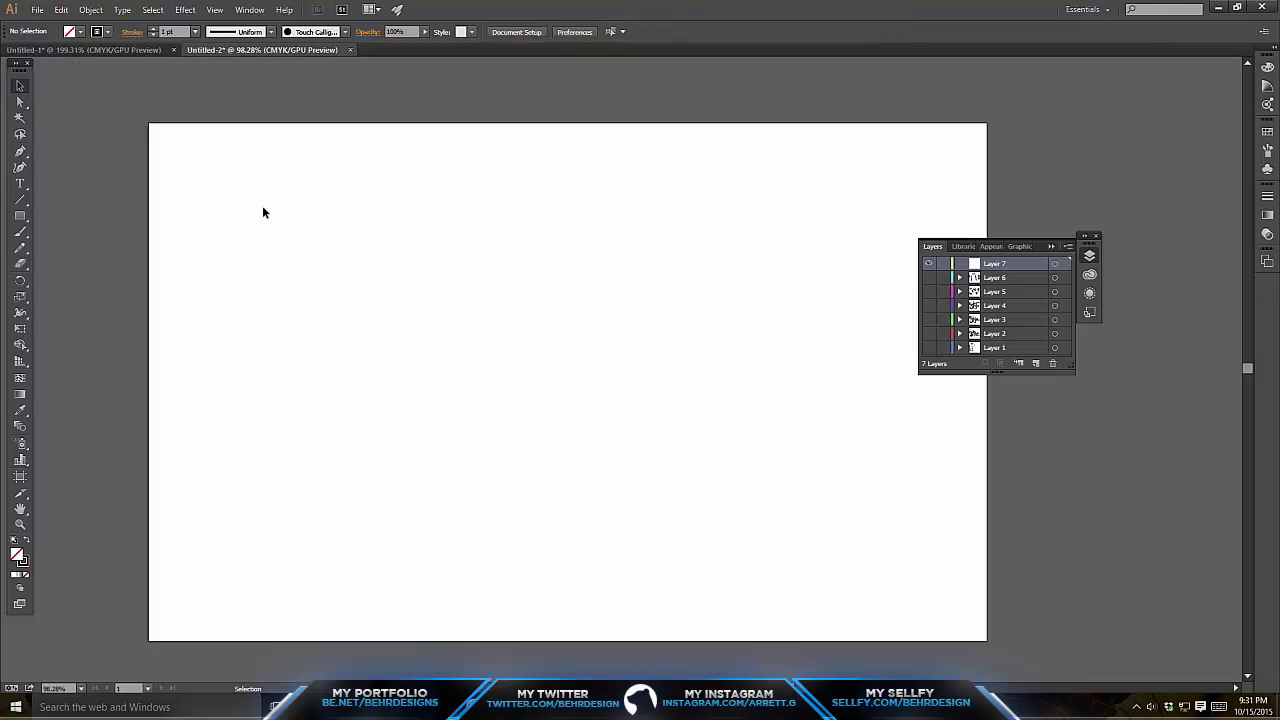
# - Paint a fresh rounded S with a tall M beside it on the blank artboard, undoing stray marks and false starts
pyautogui.click(20, 231)
pyautogui.click(61, 10)
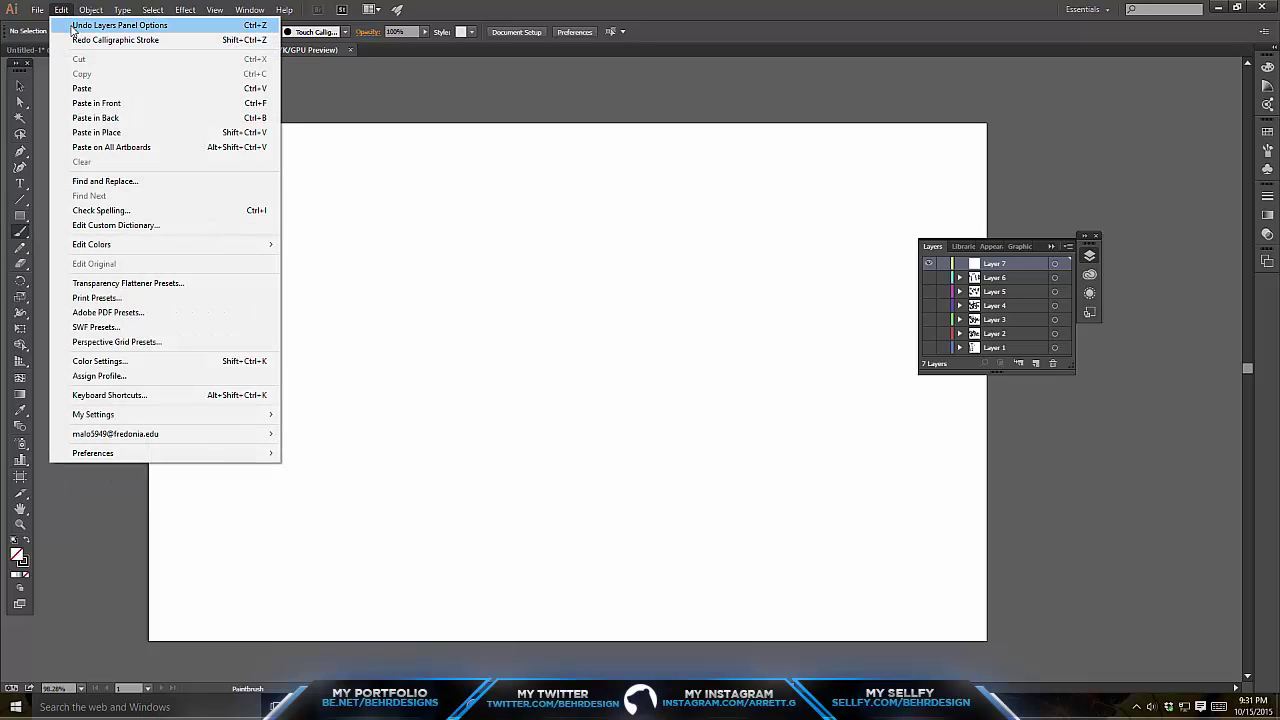
pyautogui.click(397, 285)
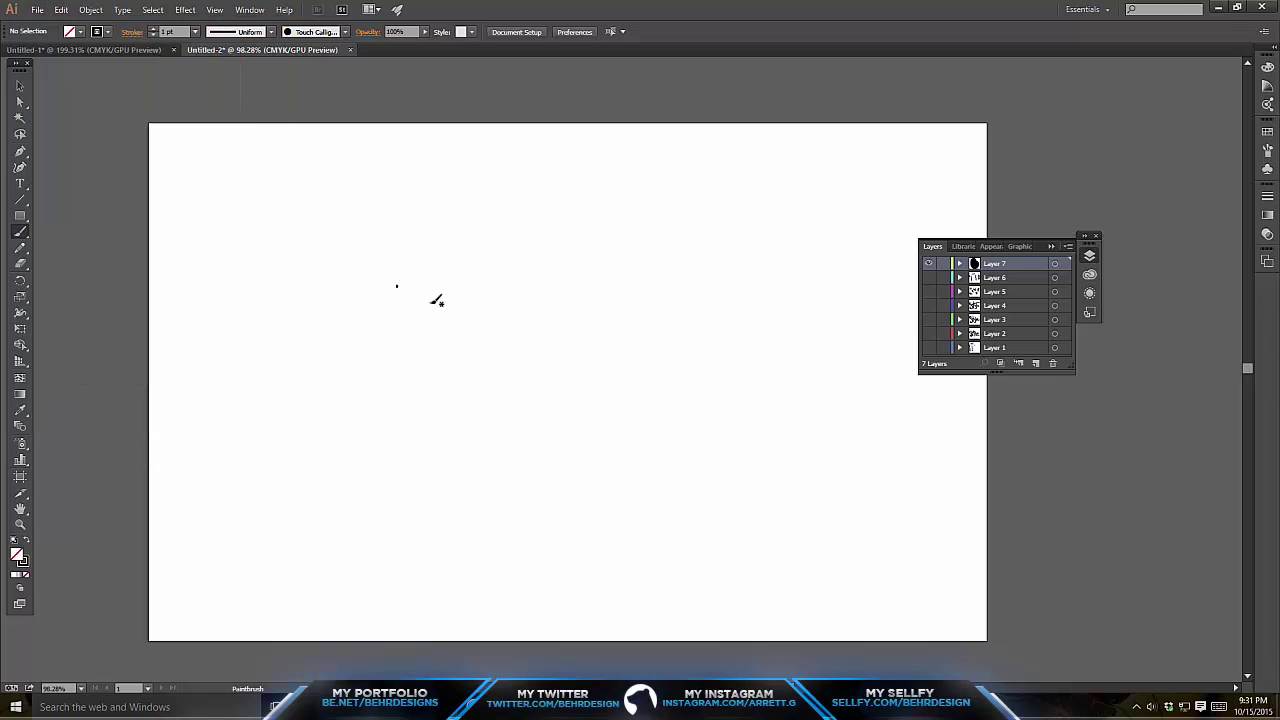
pyautogui.hotkey('ctrl', 'z')
pyautogui.moveTo(453, 311)
pyautogui.mouseDown()
pyautogui.moveTo(468, 340)
pyautogui.moveTo(428, 339)
pyautogui.moveTo(434, 296)
pyautogui.moveTo(449, 334)
pyautogui.mouseUp()
pyautogui.hotkey('ctrl', 'z')
pyautogui.hotkey('ctrl', 'z')
pyautogui.moveTo(496, 292); pyautogui.dragTo(462, 336)
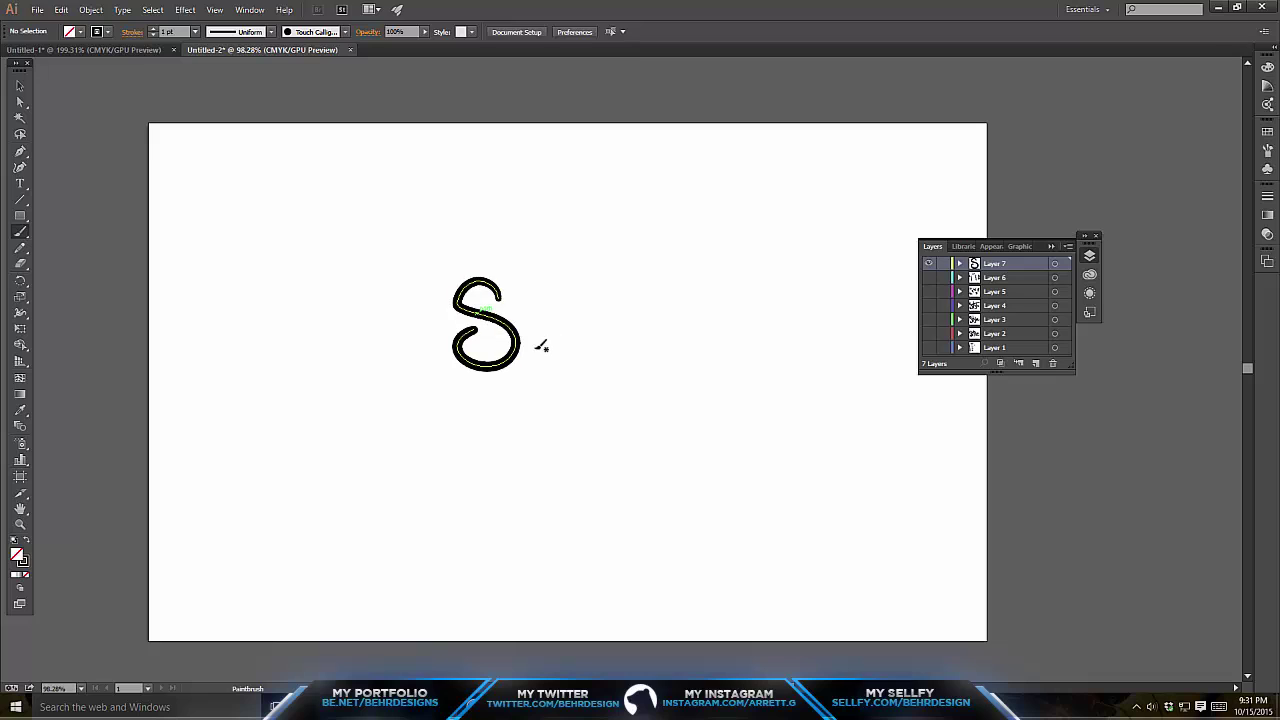
pyautogui.moveTo(540, 352)
pyautogui.mouseDown()
pyautogui.moveTo(527, 288)
pyautogui.moveTo(577, 268)
pyautogui.moveTo(593, 371)
pyautogui.mouseUp()
pyautogui.scroll(1, 535, 270)
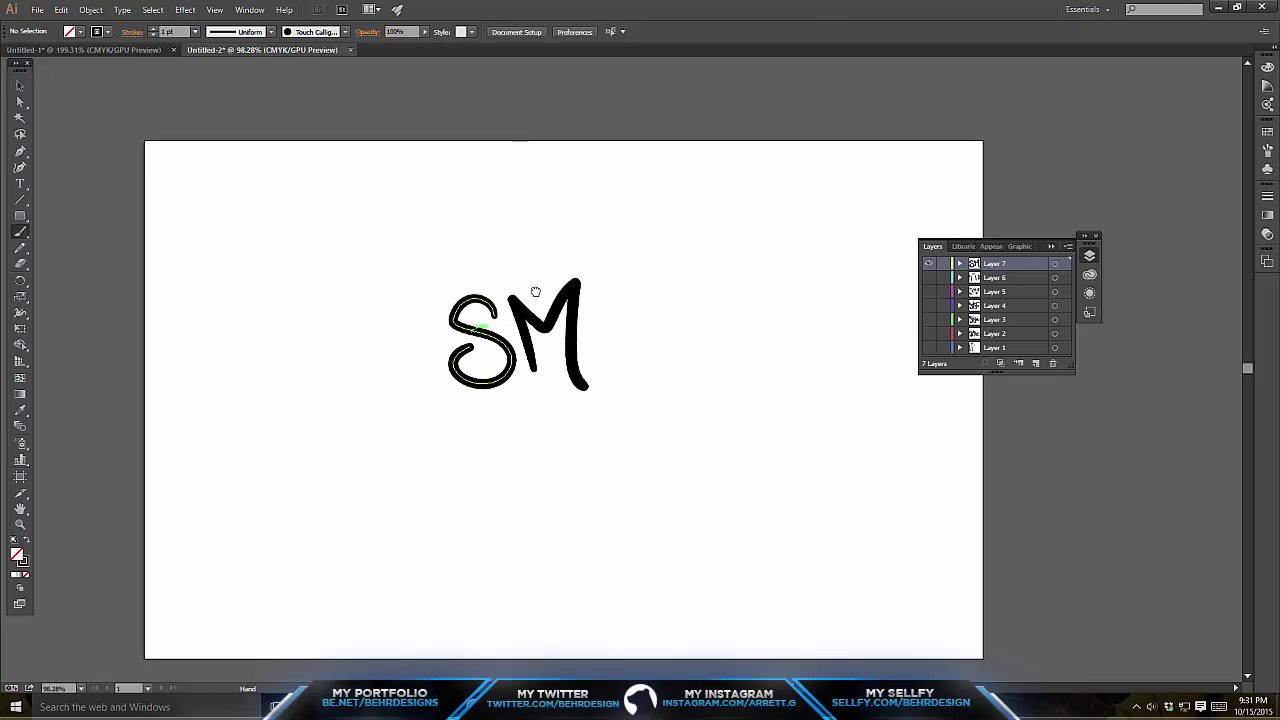
pyautogui.click(21, 87)
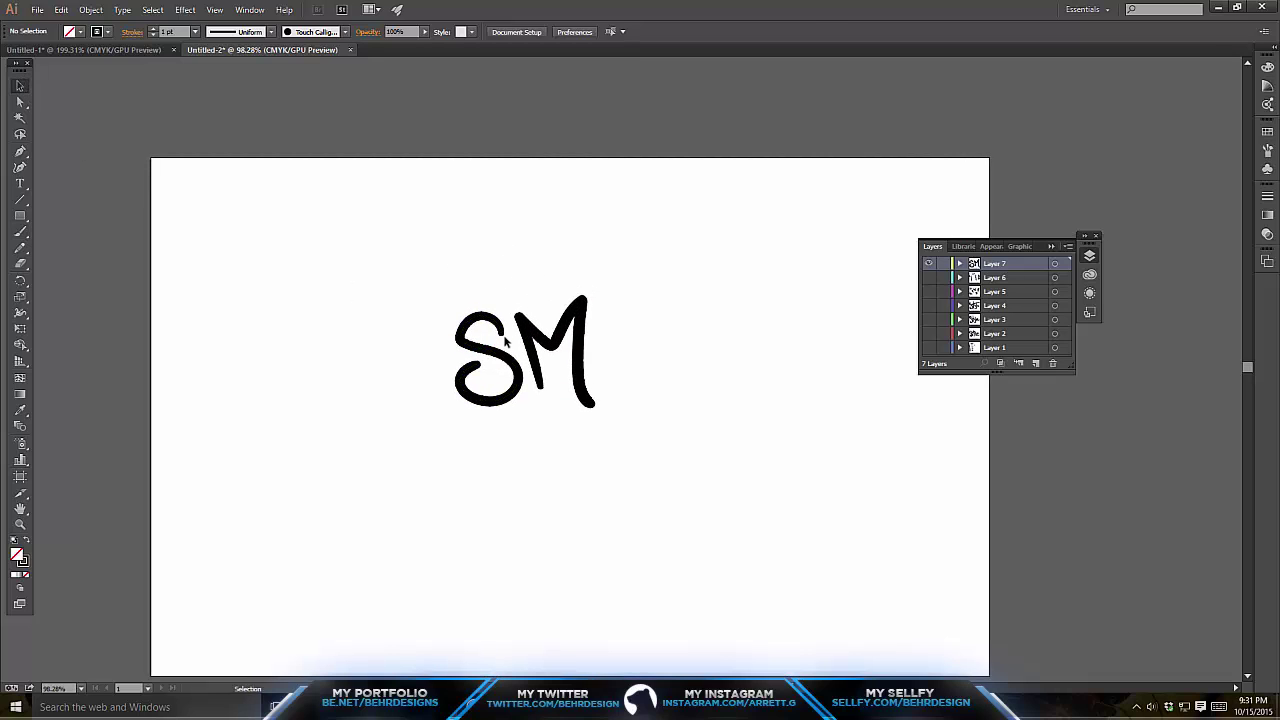
# - Paint the word SOME beneath the SM in the same tall, tightly spaced lettering style
pyautogui.click(20, 233)
pyautogui.scroll(-3, 437, 326)
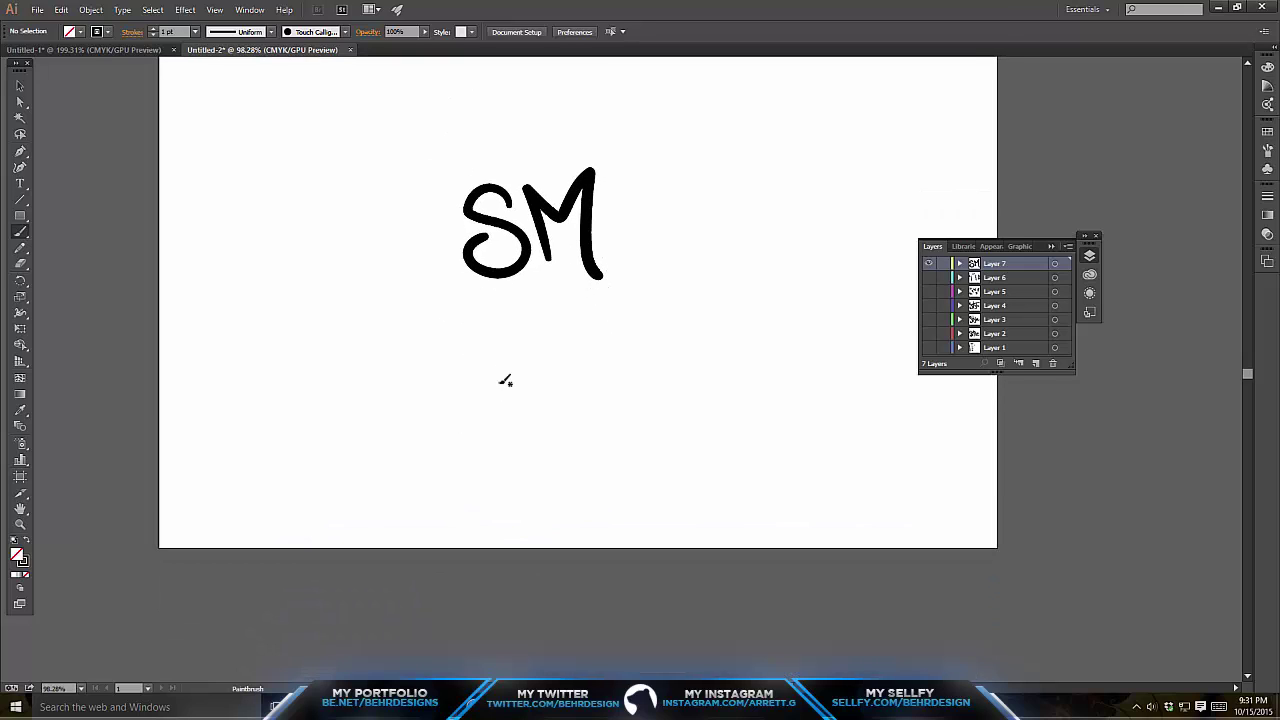
pyautogui.moveTo(508, 388)
pyautogui.mouseDown()
pyautogui.moveTo(468, 372)
pyautogui.moveTo(541, 425)
pyautogui.mouseUp()
pyautogui.moveTo(556, 360)
pyautogui.mouseDown()
pyautogui.moveTo(538, 368)
pyautogui.moveTo(568, 437)
pyautogui.moveTo(645, 343)
pyautogui.moveTo(647, 472)
pyautogui.moveTo(663, 346)
pyautogui.moveTo(705, 326)
pyautogui.mouseUp()
pyautogui.moveTo(658, 406); pyautogui.dragTo(697, 379)
pyautogui.moveTo(664, 455); pyautogui.dragTo(703, 429)
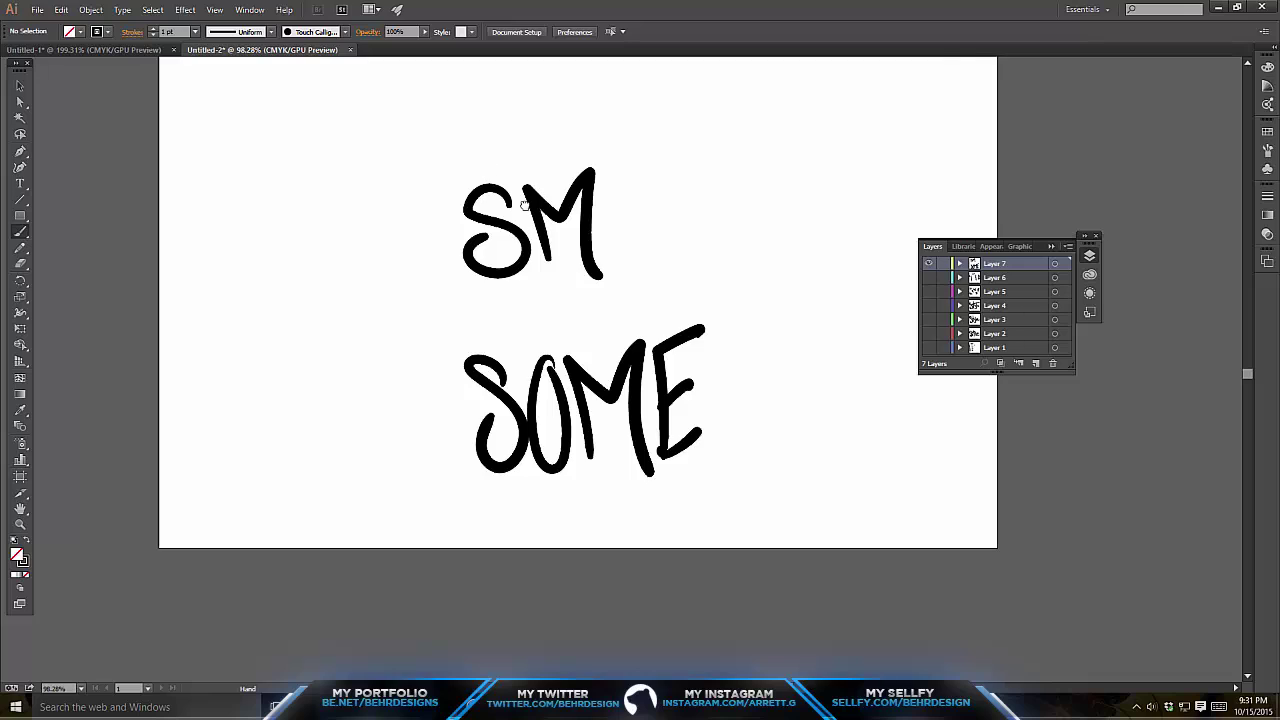
# - Undo the brush strokes of the word SOME beneath the SM
pyautogui.moveTo(523, 205); pyautogui.dragTo(471, 145)
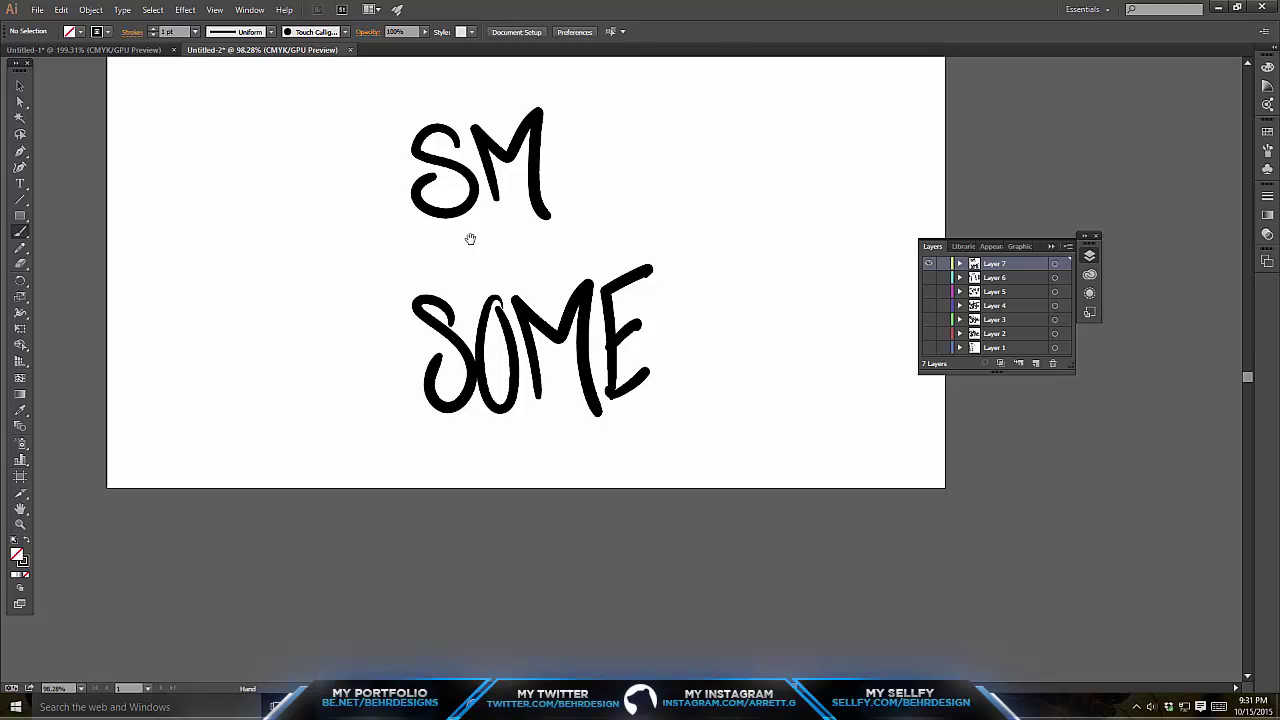
pyautogui.moveTo(471, 237)
pyautogui.mouseDown()
pyautogui.moveTo(571, 231)
pyautogui.moveTo(474, 255)
pyautogui.mouseUp()
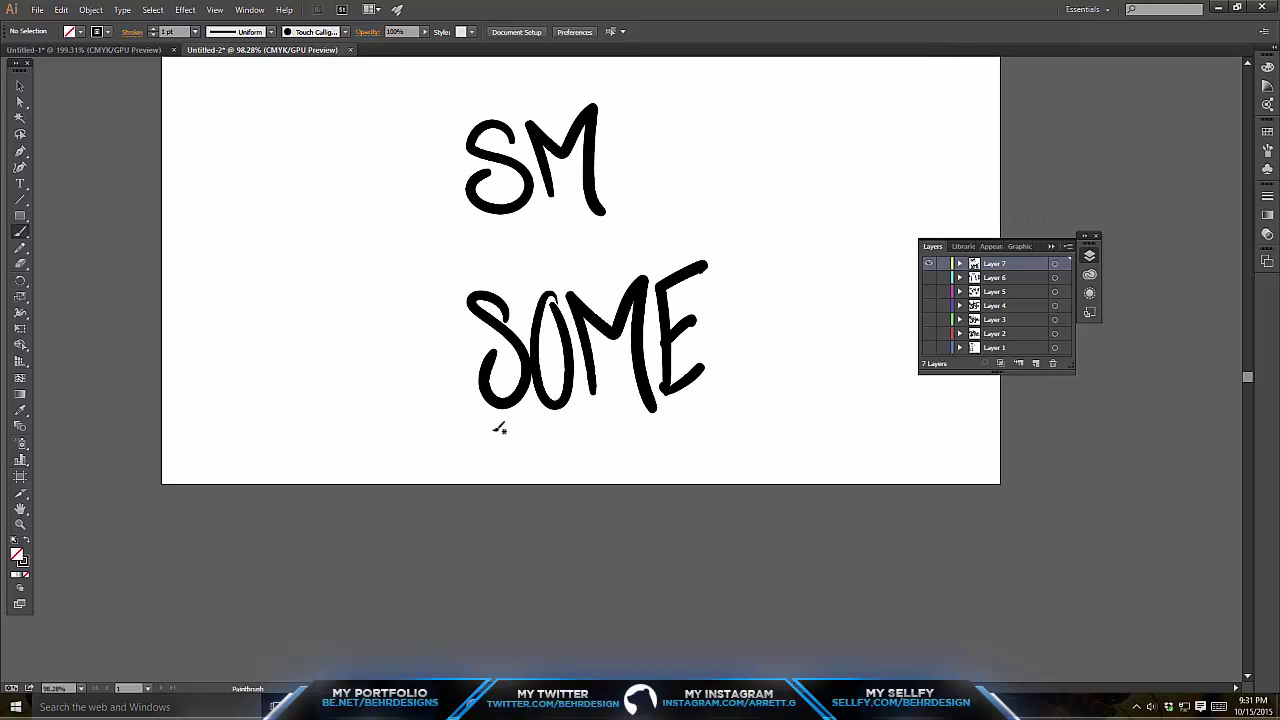
pyautogui.hotkey('ctrl', 'z')
pyautogui.hotkey('ctrl', 'z')
pyautogui.hotkey('ctrl', 'z')
pyautogui.hotkey('ctrl', 'z')
pyautogui.hotkey('ctrl', 'z')
pyautogui.hotkey('ctrl', 'z')
pyautogui.hotkey('ctrl', 'z')
pyautogui.hotkey('ctrl', 'z')
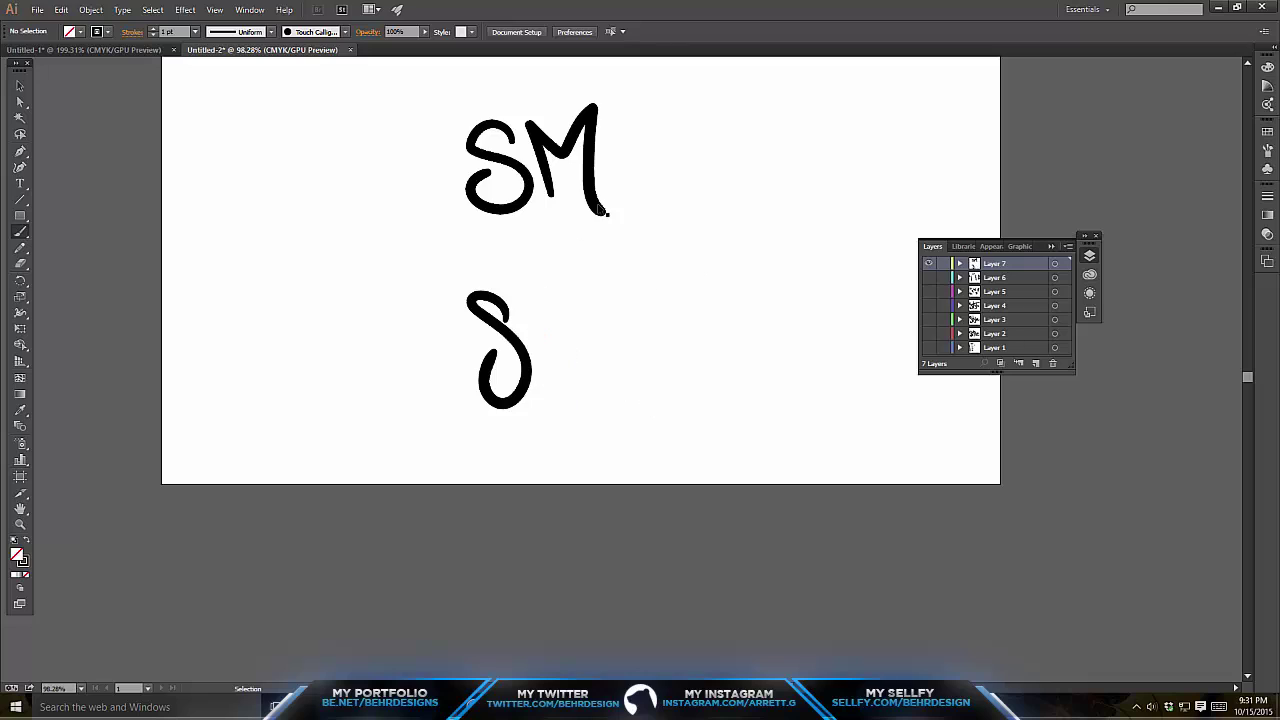
# - Try a few short brush strokes in the empty area above and beside the M, and undo them
pyautogui.press('b')
pyautogui.moveTo(565, 157); pyautogui.dragTo(573, 229)
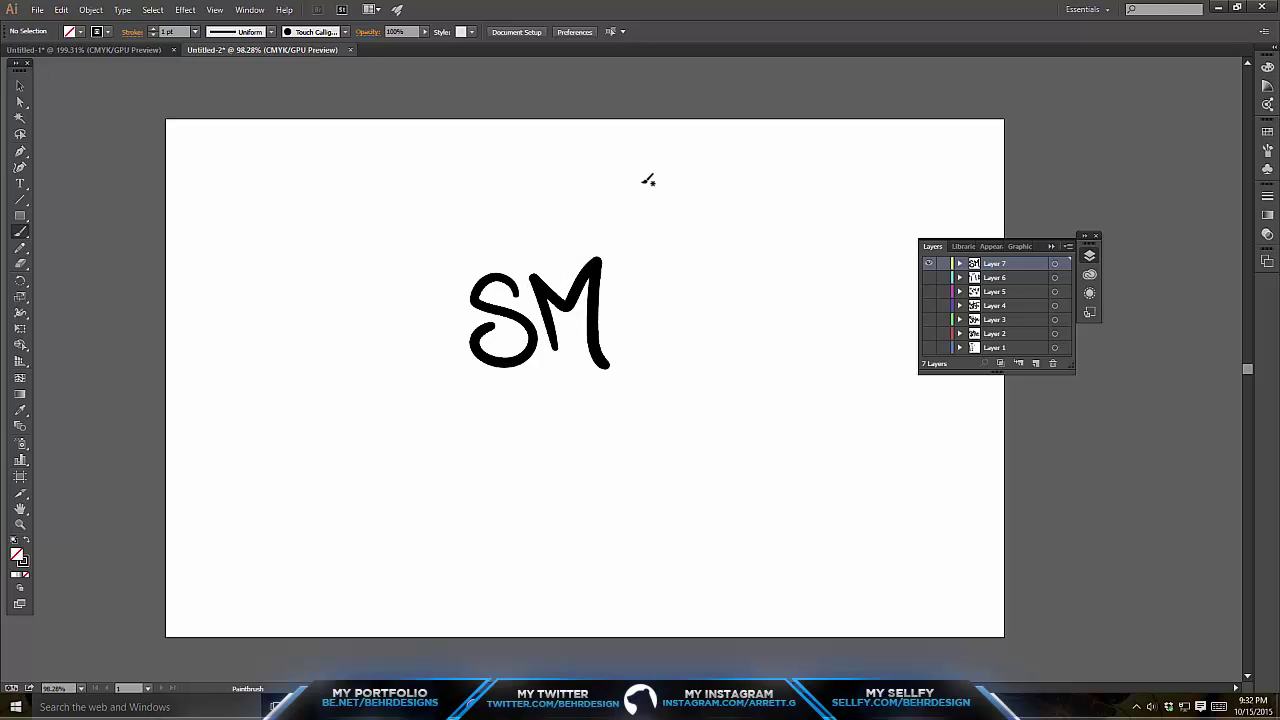
pyautogui.moveTo(764, 238)
pyautogui.mouseDown()
pyautogui.moveTo(780, 211)
pyautogui.moveTo(800, 220)
pyautogui.mouseUp()
pyautogui.moveTo(703, 223); pyautogui.dragTo(720, 243)
pyautogui.moveTo(706, 259); pyautogui.dragTo(708, 264)
pyautogui.hotkey('ctrl', 'z')
pyautogui.hotkey('ctrl', 'z')
pyautogui.hotkey('ctrl', 'z')
pyautogui.hotkey('ctrl', 'z')
# - Paint a long and a short accent stroke flaring outward from the upper right of the M and the upper left of the S
pyautogui.moveTo(614, 270); pyautogui.dragTo(675, 207)
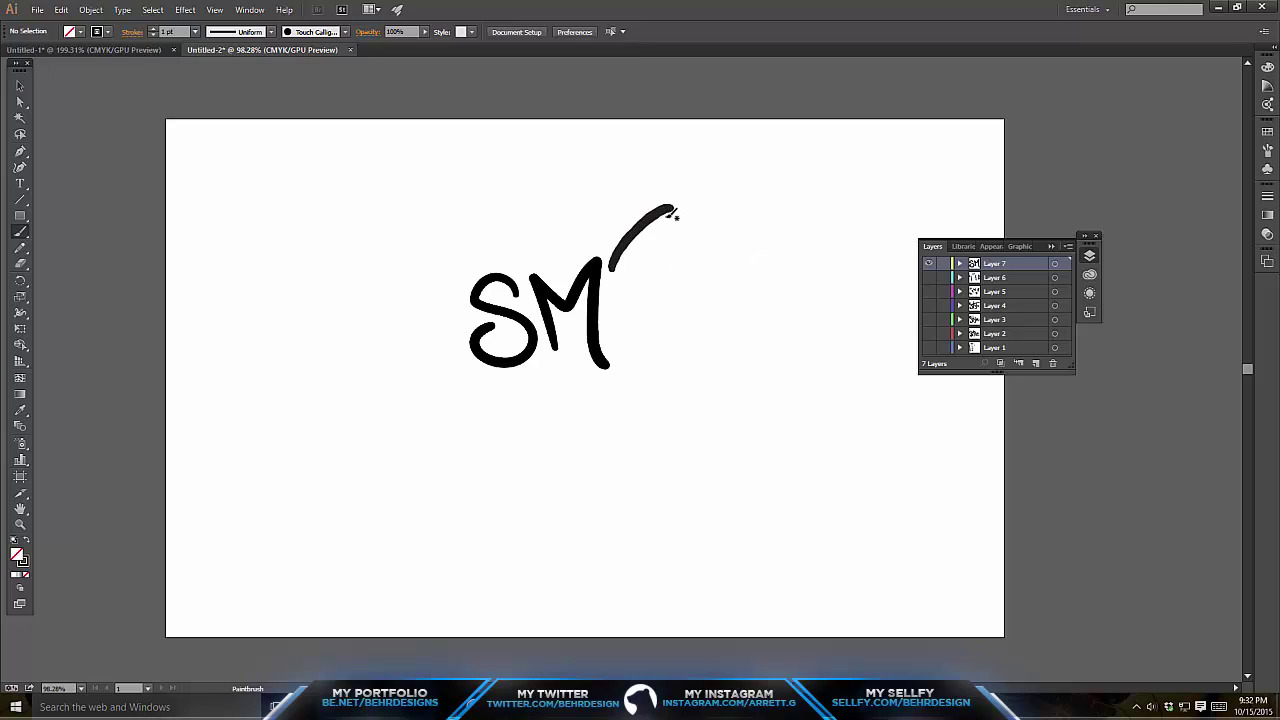
pyautogui.moveTo(626, 276); pyautogui.dragTo(648, 254)
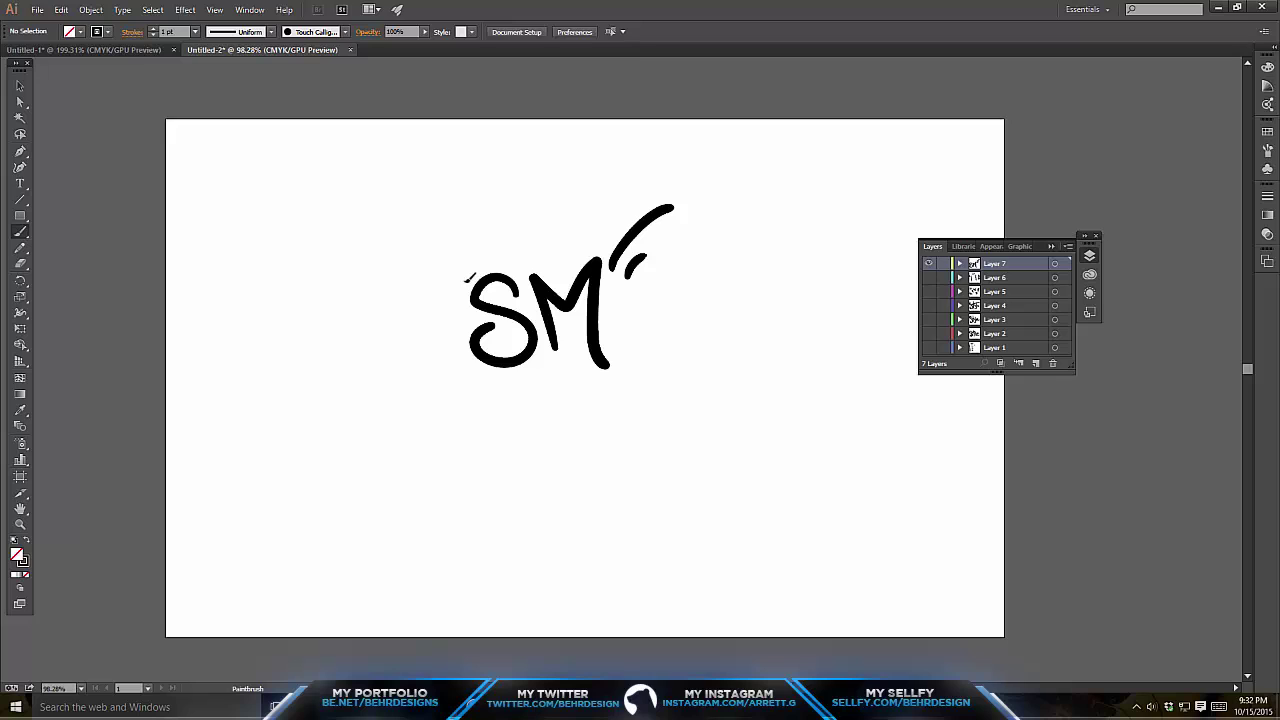
pyautogui.moveTo(393, 235)
pyautogui.mouseDown()
pyautogui.moveTo(457, 297)
pyautogui.moveTo(418, 281)
pyautogui.mouseUp()
pyautogui.moveTo(531, 239); pyautogui.dragTo(559, 189)
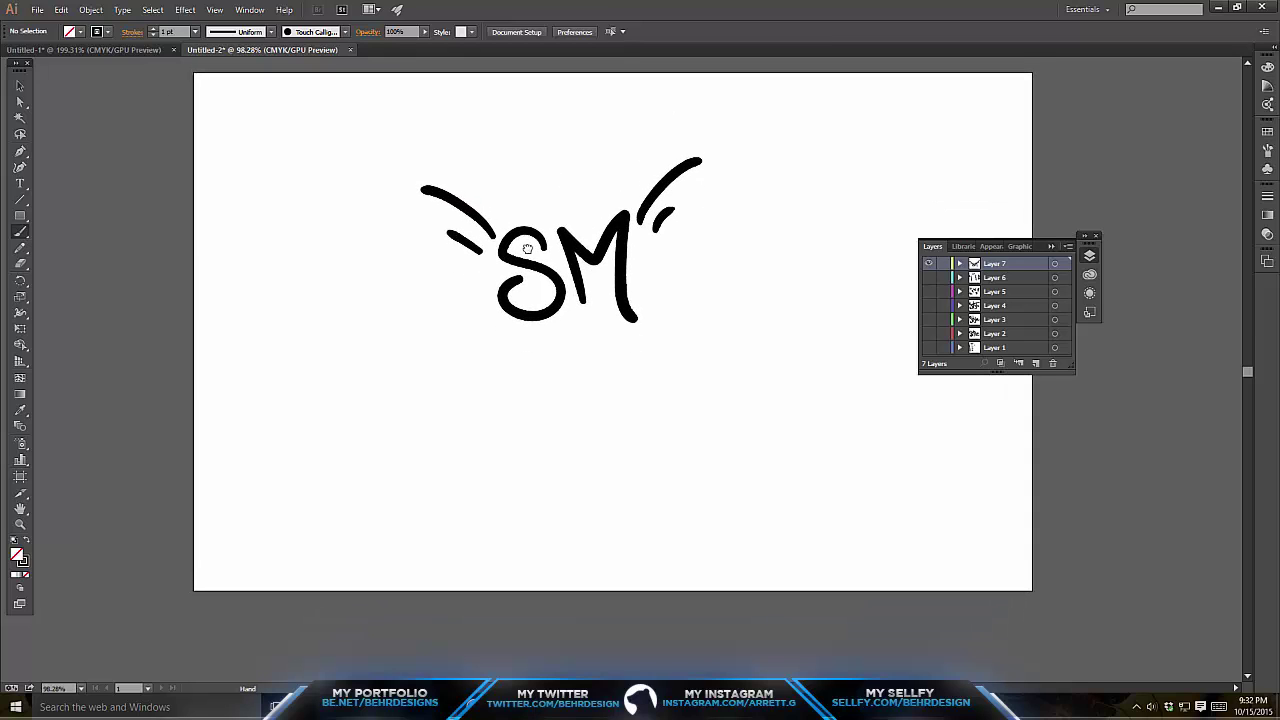
pyautogui.moveTo(479, 215); pyautogui.dragTo(532, 217)
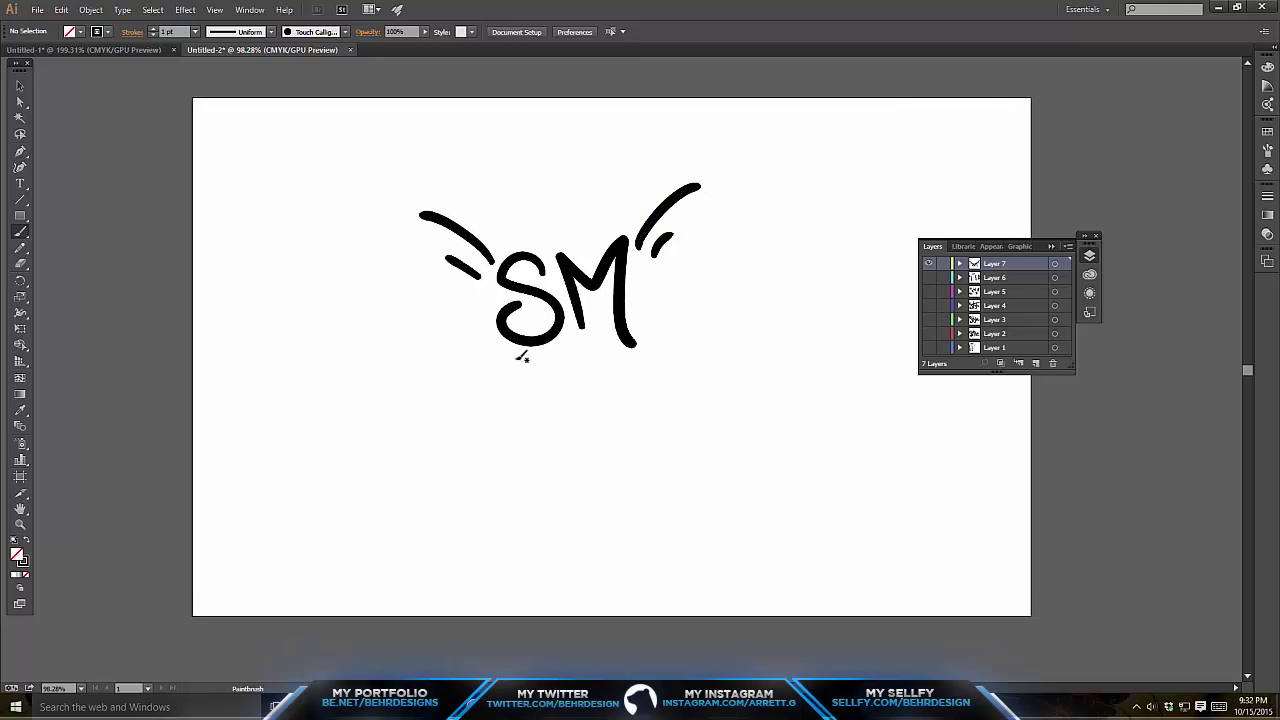
# - Try several curved underline strokes beneath the SM, and undo them together with the flaring accent strokes
pyautogui.moveTo(507, 362); pyautogui.dragTo(599, 333)
pyautogui.hotkey('ctrl', 'z')
pyautogui.moveTo(506, 361); pyautogui.dragTo(603, 341)
pyautogui.hotkey('ctrl', 'z')
pyautogui.moveTo(510, 375); pyautogui.dragTo(628, 356)
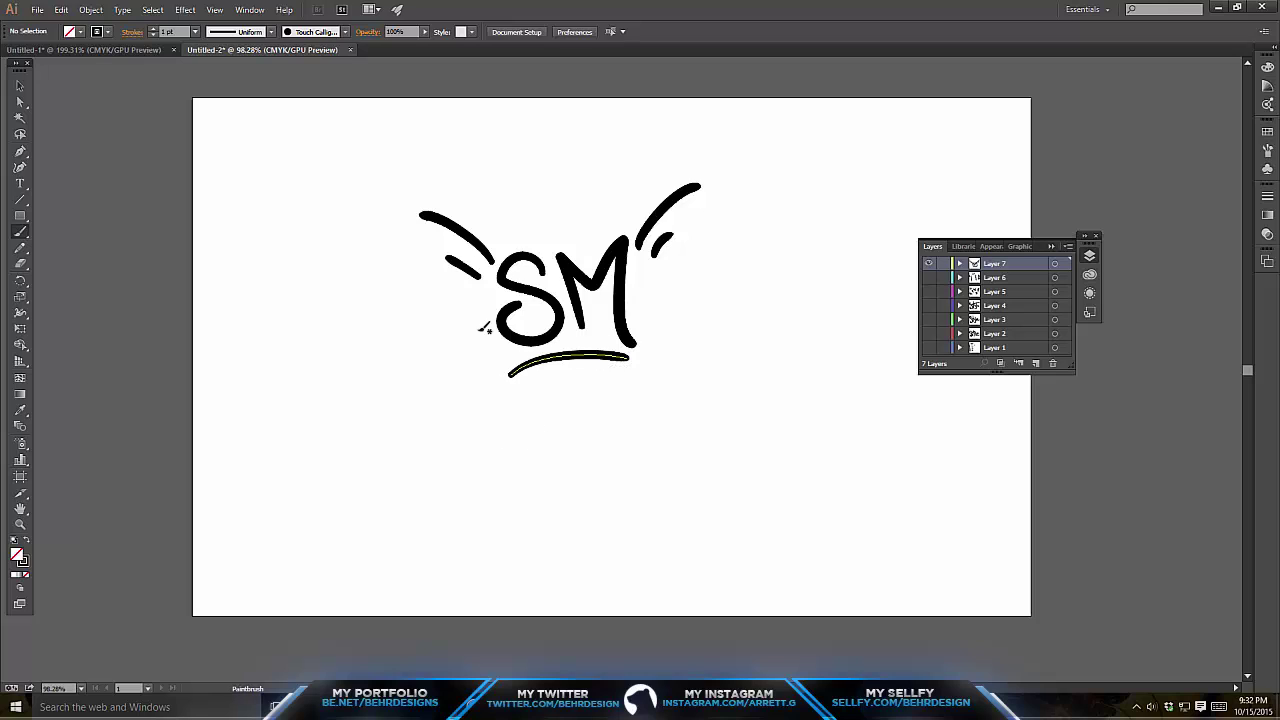
pyautogui.hotkey('ctrl', 'z')
pyautogui.hotkey('ctrl', 'z')
pyautogui.hotkey('ctrl', 'z')
pyautogui.hotkey('ctrl', 'z')
pyautogui.hotkey('ctrl', 'z')
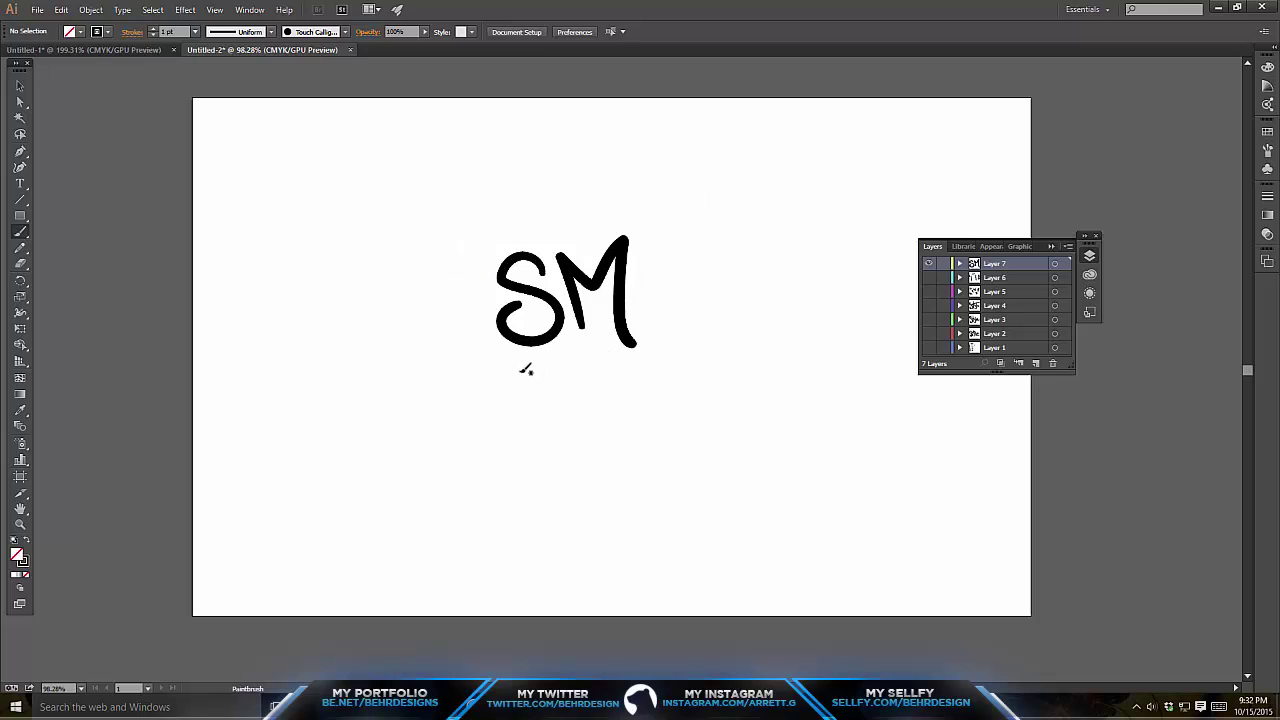
# - Try an arched brush stroke beneath the SM twice, and undo it each time
pyautogui.moveTo(518, 372)
pyautogui.mouseDown()
pyautogui.moveTo(572, 346)
pyautogui.moveTo(606, 369)
pyautogui.mouseUp()
pyautogui.hotkey('ctrl', 'z')
pyautogui.moveTo(516, 379)
pyautogui.mouseDown()
pyautogui.moveTo(631, 366)
pyautogui.moveTo(630, 377)
pyautogui.mouseUp()
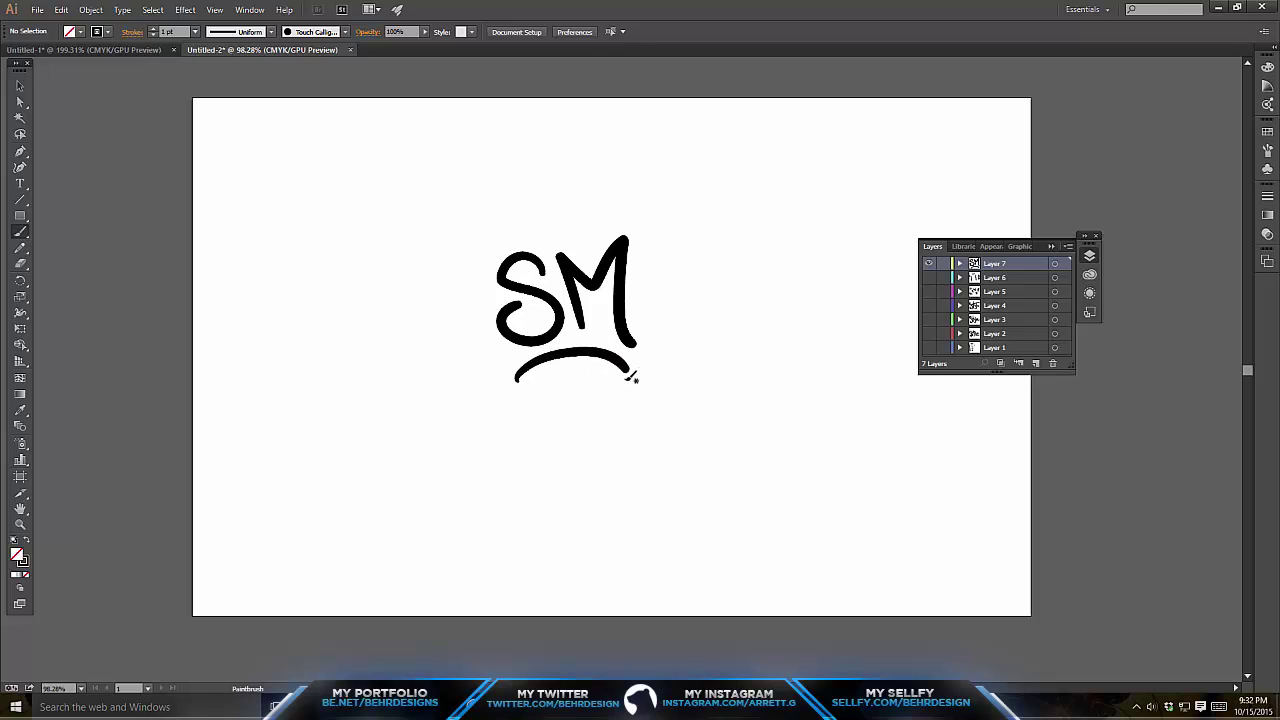
pyautogui.hotkey('ctrl', 'z')
# - Paint a straighter pair of long and short accent strokes flaring from the upper outer side of each letter
pyautogui.moveTo(436, 216)
pyautogui.mouseDown()
pyautogui.moveTo(490, 268)
pyautogui.moveTo(483, 283)
pyautogui.mouseUp()
pyautogui.moveTo(628, 266); pyautogui.dragTo(679, 212)
pyautogui.hotkey('ctrl', 'z')
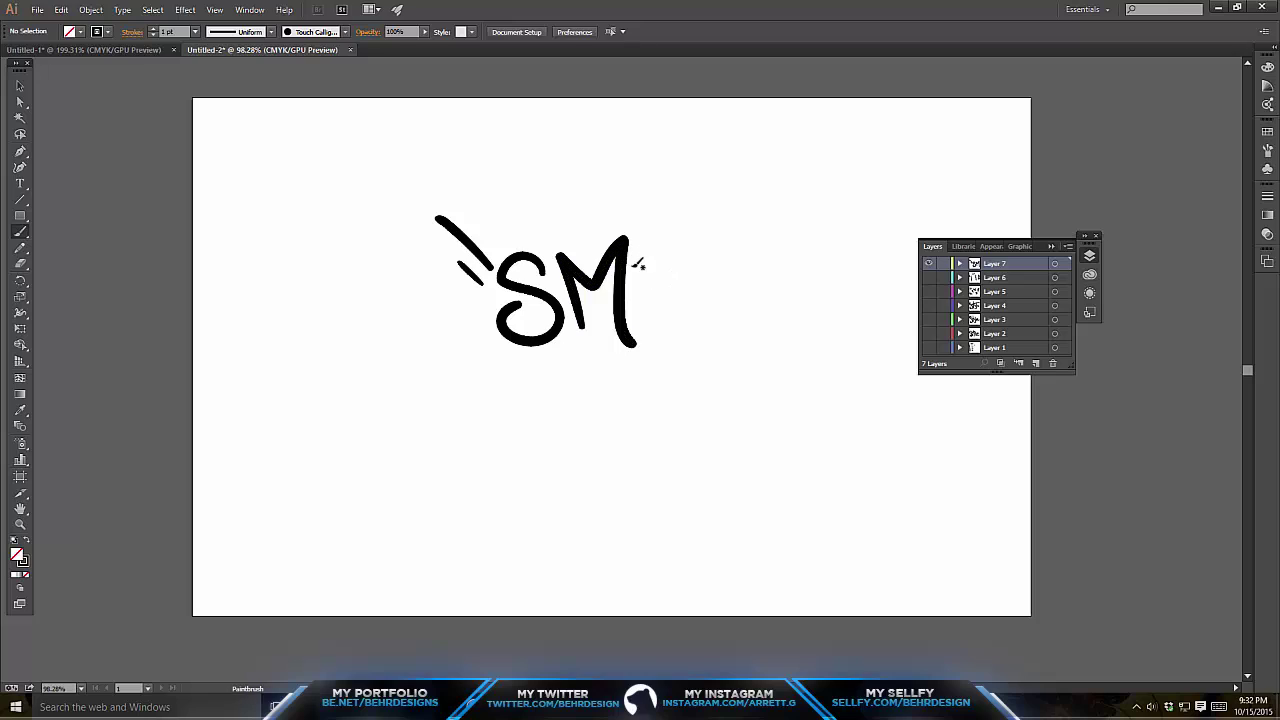
pyautogui.moveTo(628, 266)
pyautogui.mouseDown()
pyautogui.moveTo(679, 212)
pyautogui.moveTo(657, 261)
pyautogui.mouseUp()
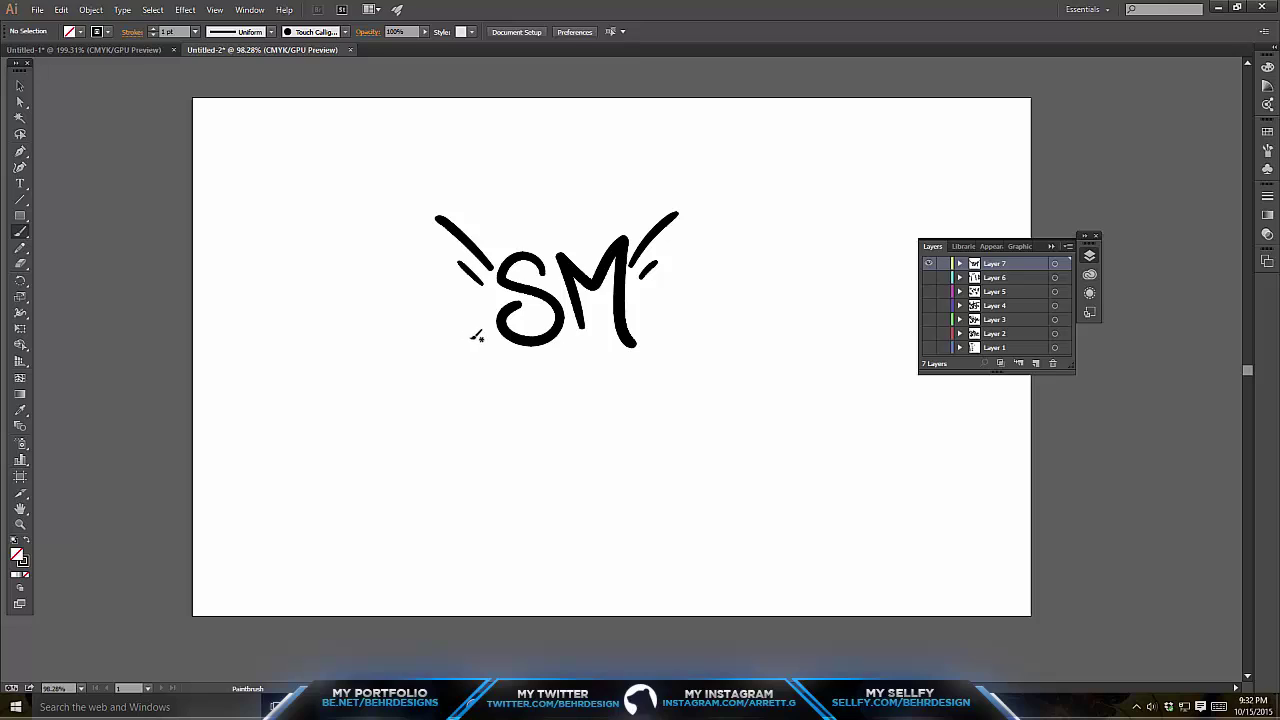
# - Try a small asterisk beside the lower part of the S, and undo its strokes
pyautogui.moveTo(464, 305)
pyautogui.mouseDown()
pyautogui.moveTo(480, 340)
pyautogui.moveTo(462, 343)
pyautogui.moveTo(492, 333)
pyautogui.mouseUp()
pyautogui.press('v')
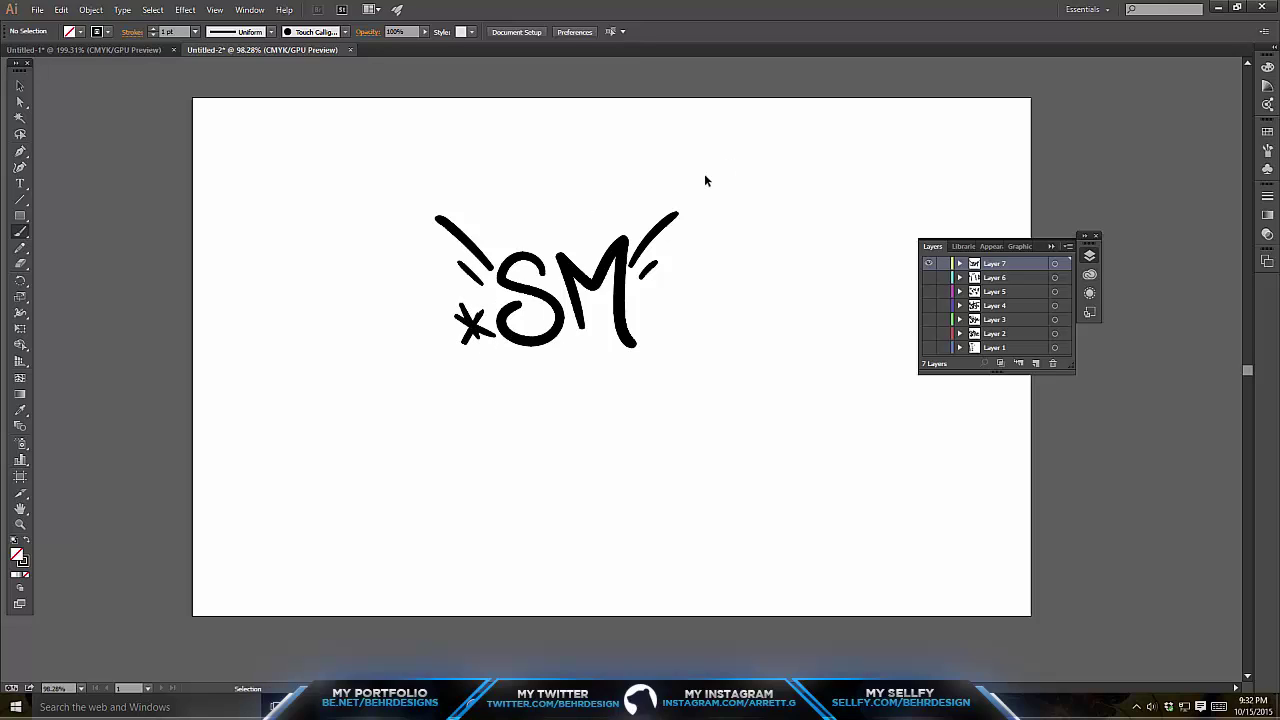
pyautogui.hotkey('ctrl', 'z')
pyautogui.hotkey('ctrl', 'z')
pyautogui.hotkey('ctrl', 'z')
# - Try a small spiky crown above the M, and undo its strokes
pyautogui.press('b')
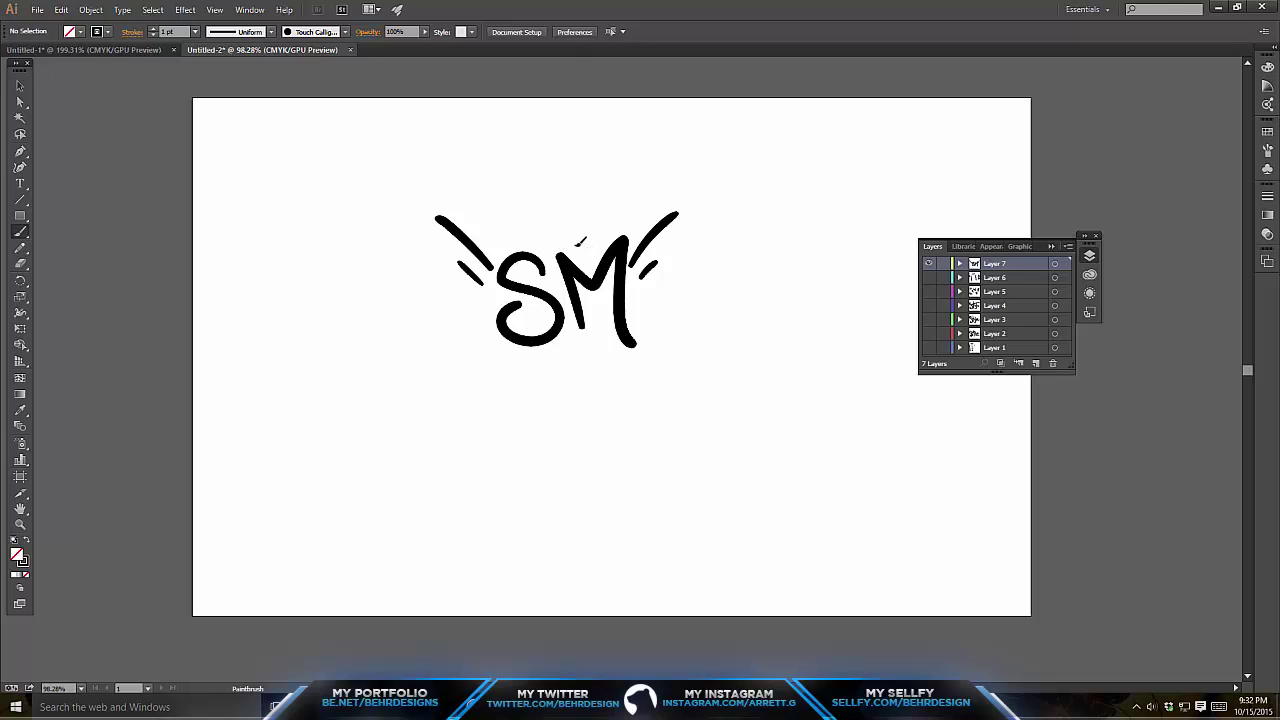
pyautogui.moveTo(573, 245)
pyautogui.mouseDown()
pyautogui.moveTo(627, 236)
pyautogui.moveTo(568, 227)
pyautogui.moveTo(588, 191)
pyautogui.moveTo(628, 232)
pyautogui.moveTo(592, 218)
pyautogui.mouseUp()
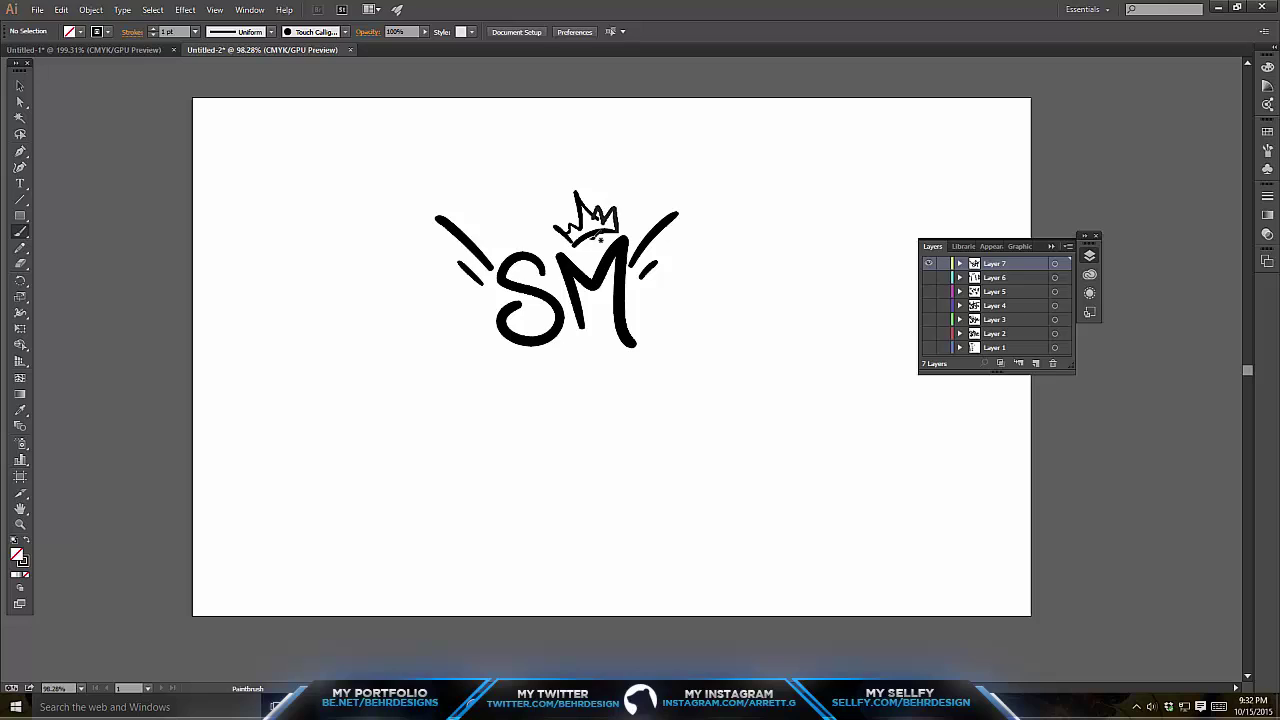
pyautogui.press('v')
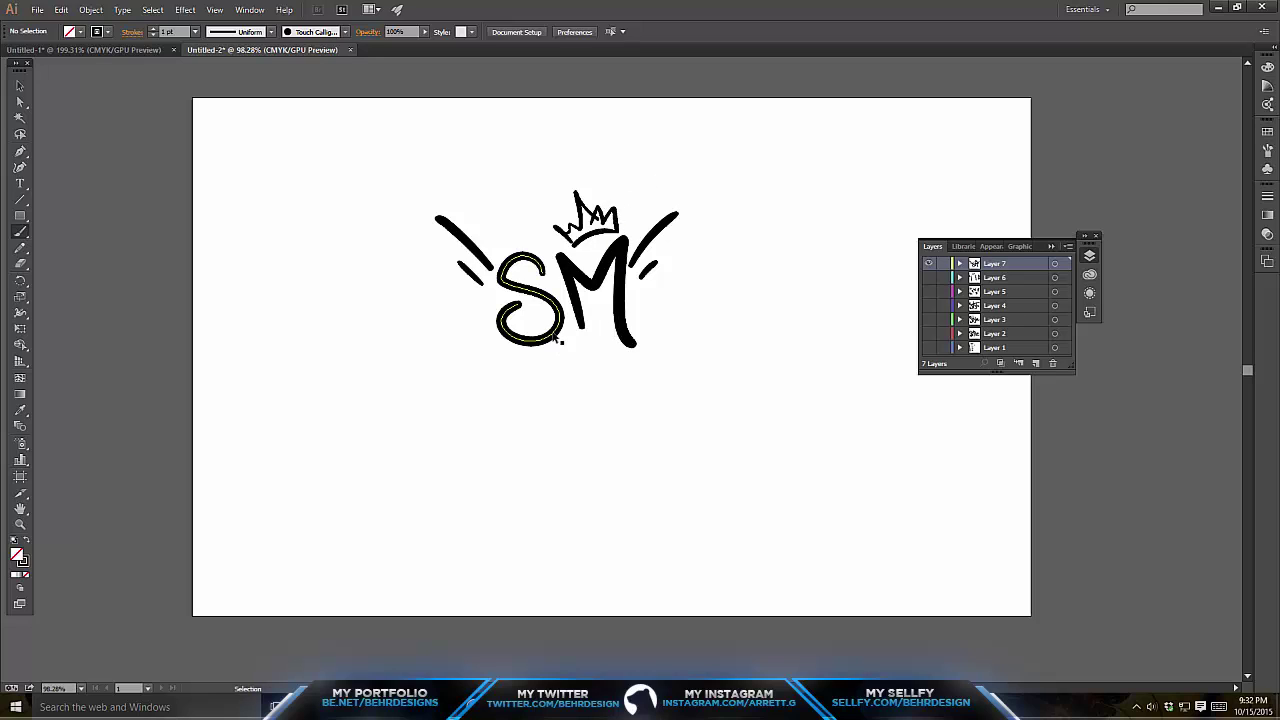
pyautogui.hotkey('ctrl', 'z')
pyautogui.hotkey('ctrl', 'z')
pyautogui.hotkey('ctrl', 'z')
pyautogui.hotkey('ctrl', 'z')
pyautogui.hotkey('ctrl', 'z')
# - Paint a second, larger SM below and left of the first one, with a dot inside the curve of the S
pyautogui.press('b')
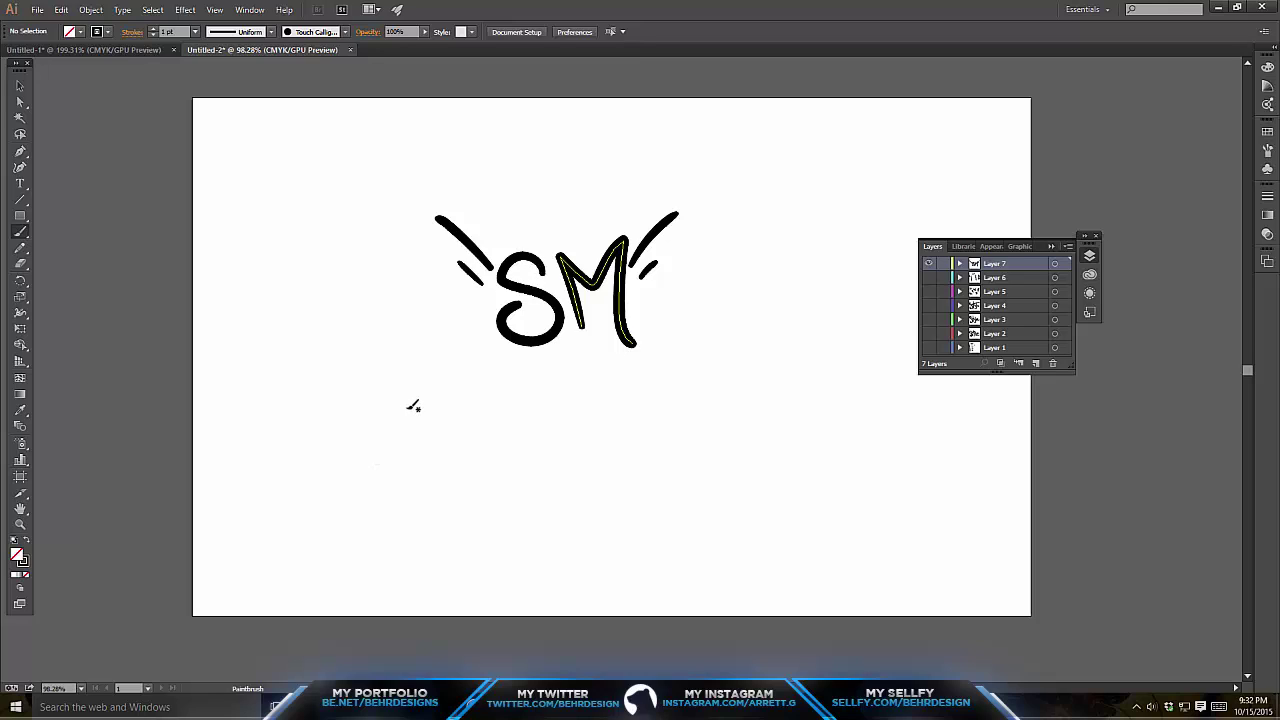
pyautogui.moveTo(410, 407)
pyautogui.mouseDown()
pyautogui.moveTo(379, 404)
pyautogui.moveTo(386, 460)
pyautogui.mouseUp()
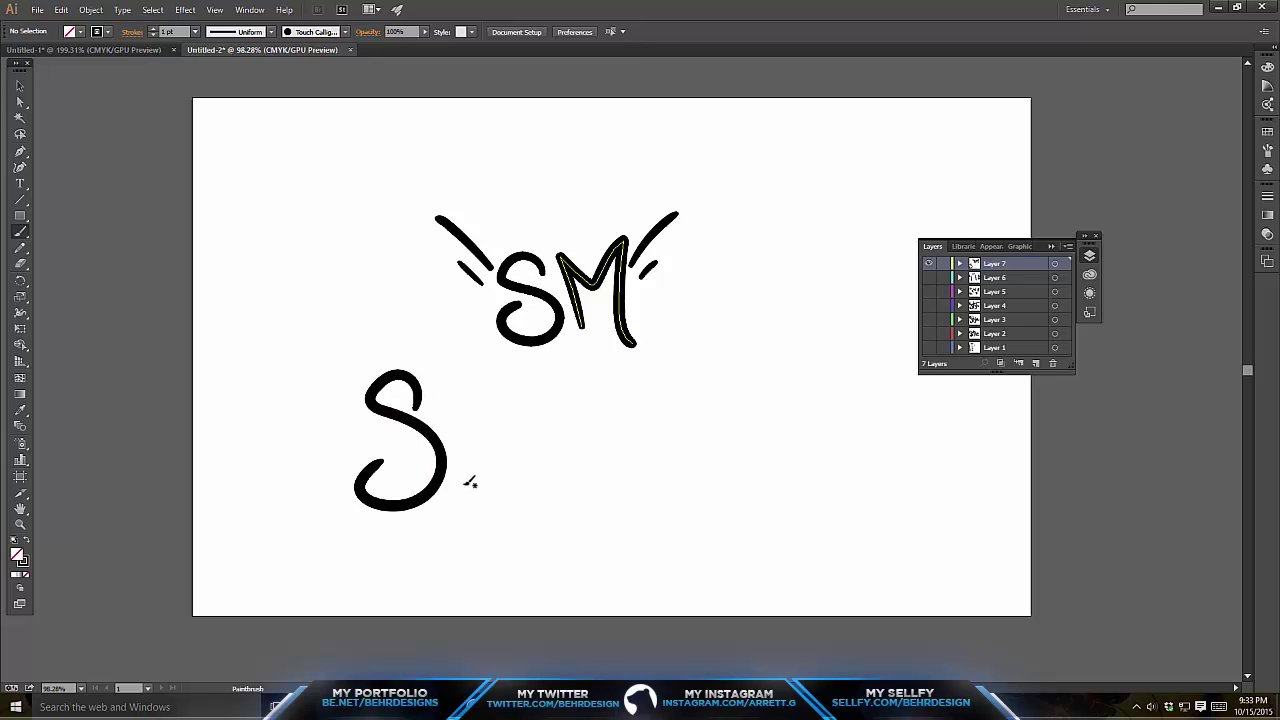
pyautogui.moveTo(456, 494)
pyautogui.mouseDown()
pyautogui.moveTo(467, 411)
pyautogui.moveTo(479, 428)
pyautogui.moveTo(515, 371)
pyautogui.moveTo(511, 533)
pyautogui.mouseUp()
pyautogui.scroll(-2, 433, 402)
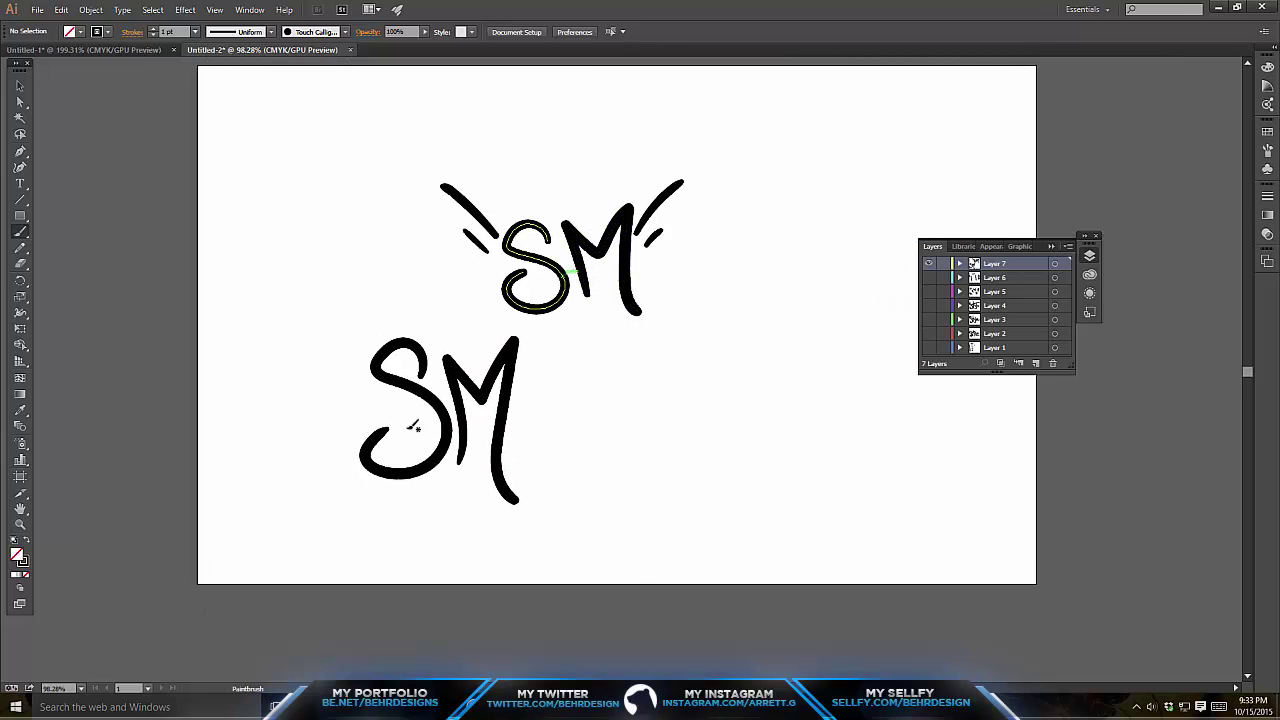
pyautogui.click(401, 424)
pyautogui.scroll(-2, 405, 424)
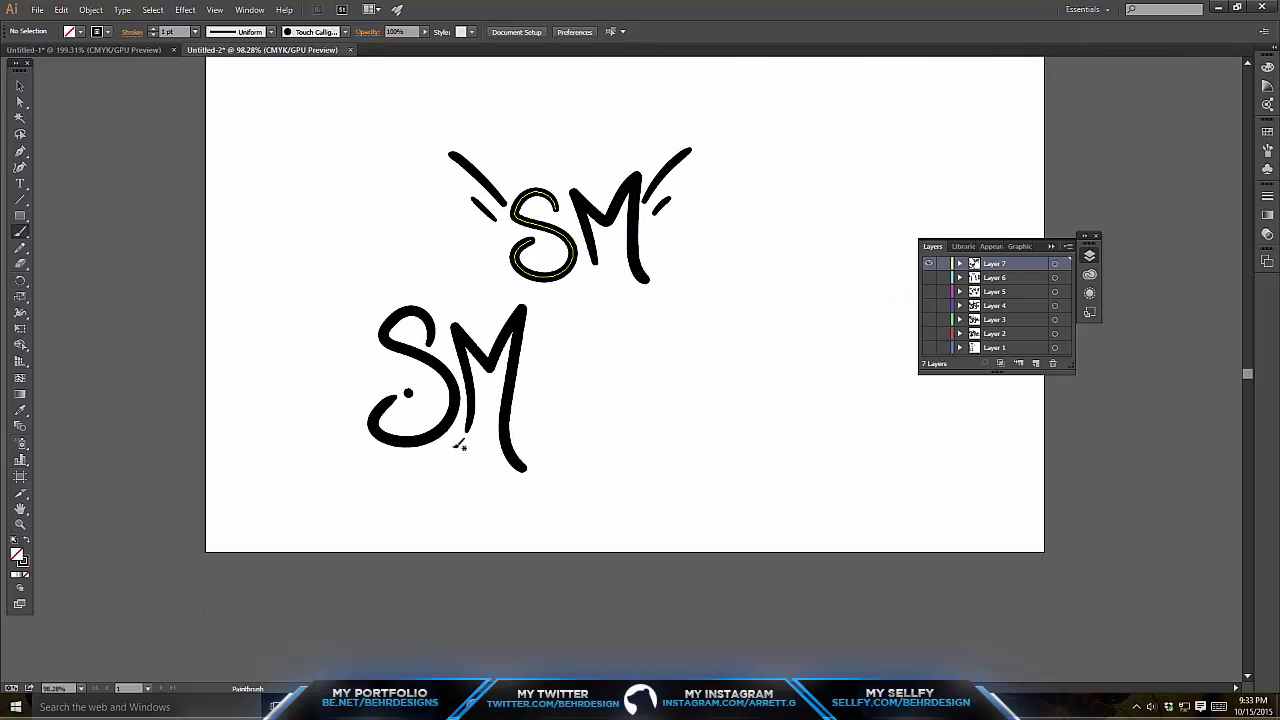
# - Try wavy underlines beneath the larger SM, and undo them together with the dot and both large letters
pyautogui.moveTo(393, 469); pyautogui.dragTo(480, 458)
pyautogui.hotkey('ctrl', 'z')
pyautogui.moveTo(378, 455)
pyautogui.mouseDown()
pyautogui.moveTo(446, 466)
pyautogui.moveTo(488, 438)
pyautogui.mouseUp()
pyautogui.hotkey('ctrl', 'z')
pyautogui.moveTo(376, 467)
pyautogui.mouseDown()
pyautogui.moveTo(446, 463)
pyautogui.moveTo(480, 440)
pyautogui.mouseUp()
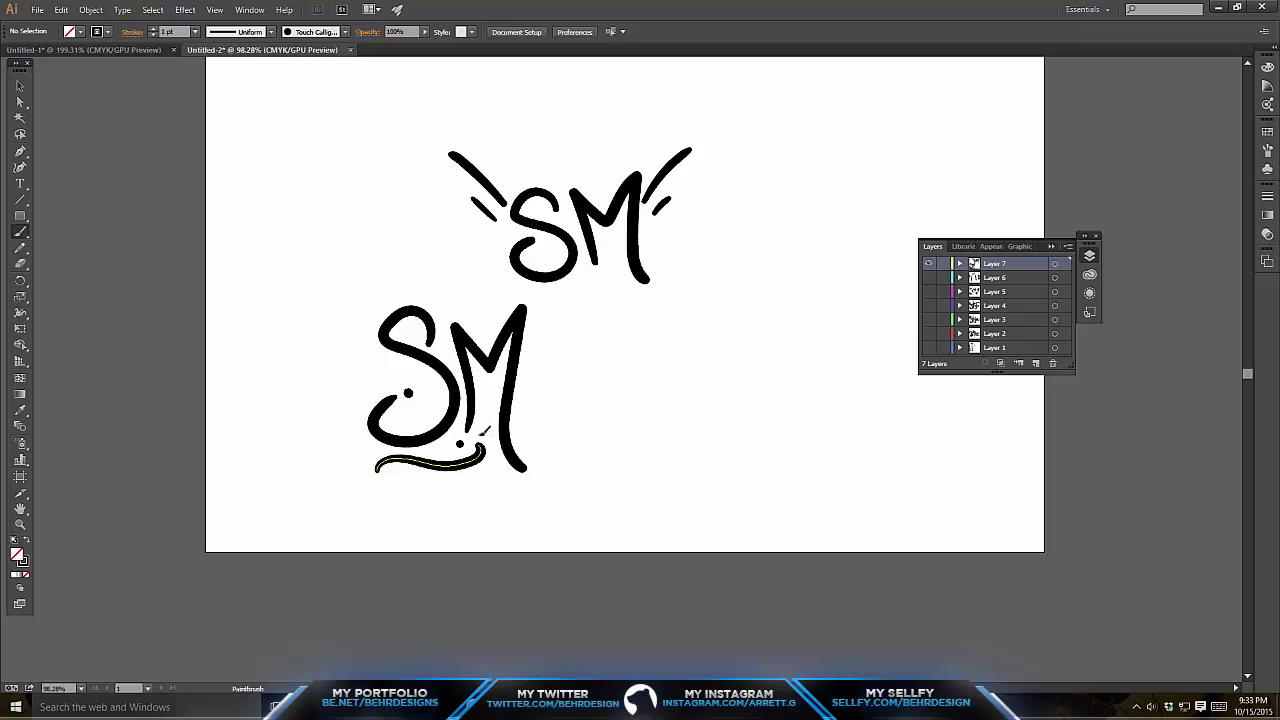
pyautogui.hotkey('ctrl', 'z')
pyautogui.hotkey('ctrl', 'z')
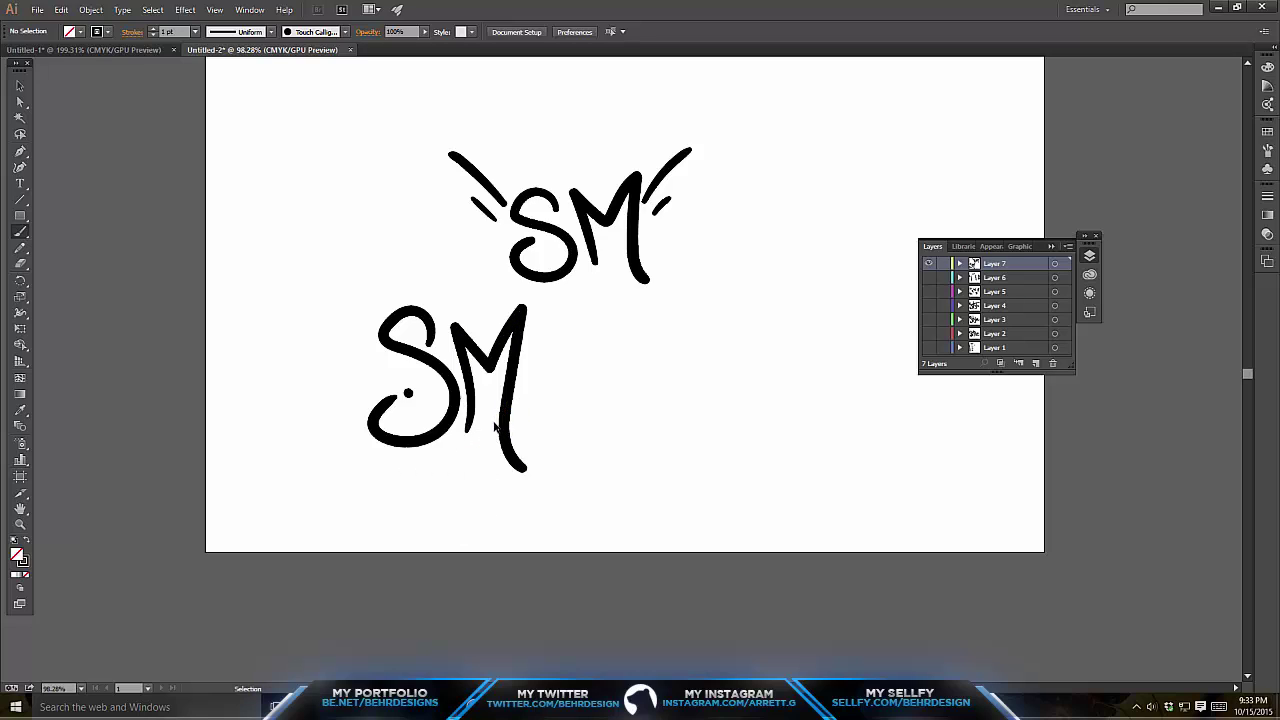
pyautogui.hotkey('ctrl', 'z')
pyautogui.hotkey('ctrl', 'z')
# - Show Layer 5 to compare its earlier SM variations with the current one, and hide it again
pyautogui.moveTo(590, 252); pyautogui.dragTo(570, 288)
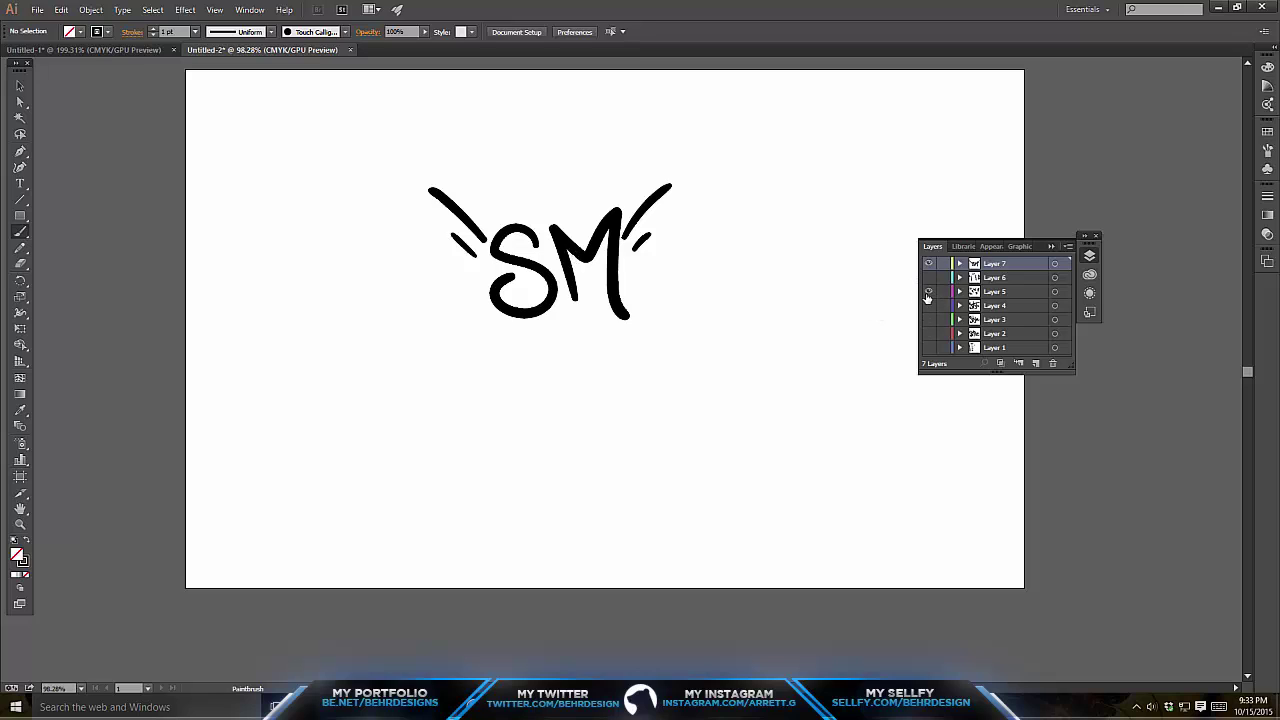
pyautogui.click(928, 291)
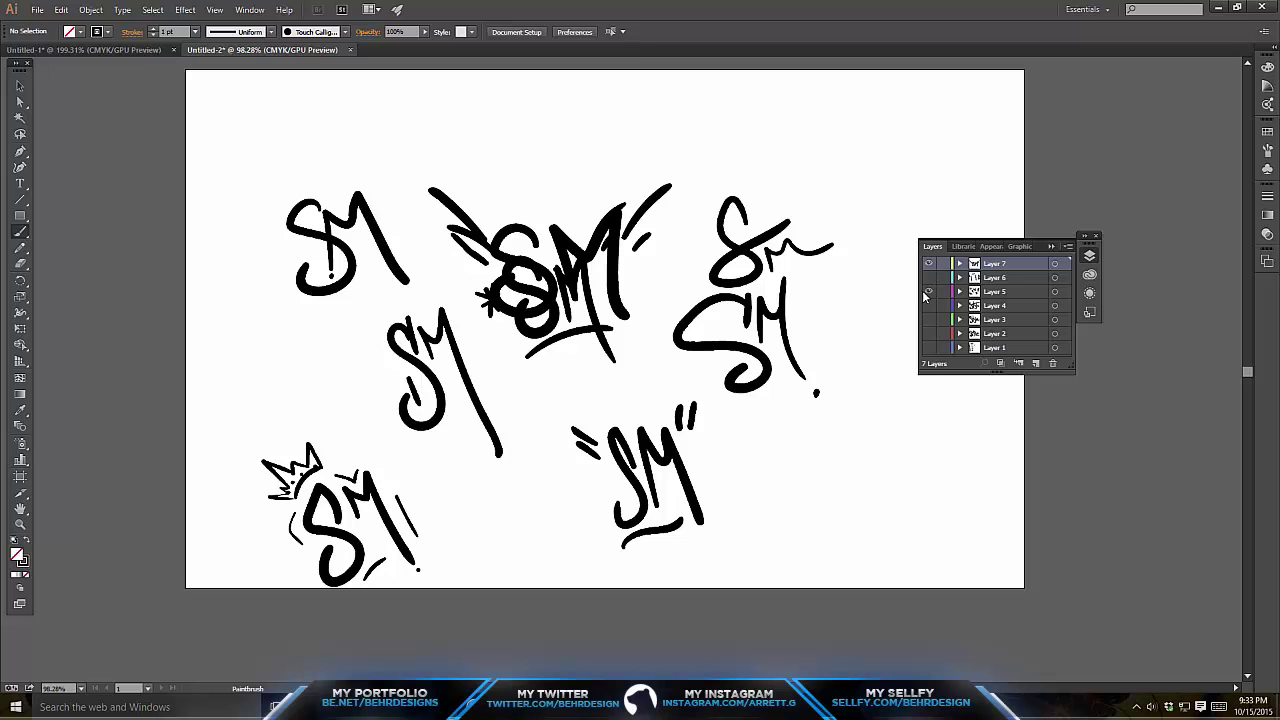
pyautogui.click(927, 292)
pyautogui.moveTo(593, 264); pyautogui.dragTo(612, 257)
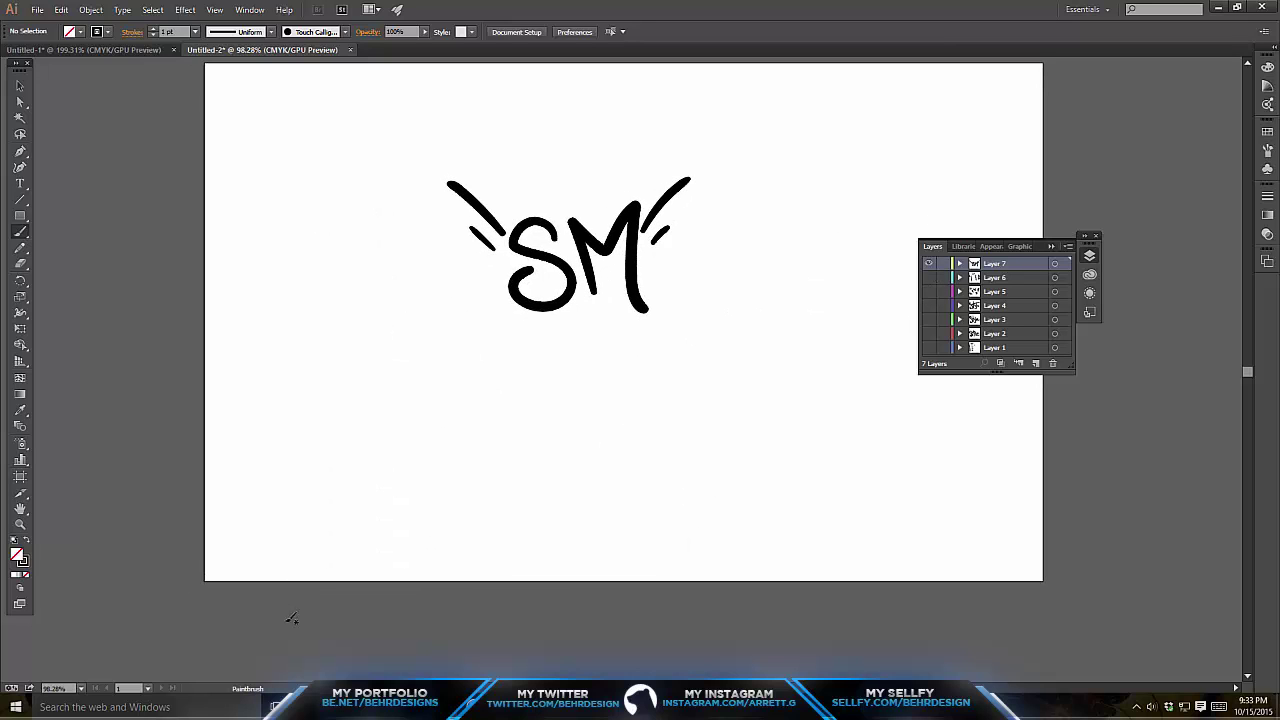
# - Switch to Chrome, browse the graffiti tag image results for lettering reference, and return to Illustrator
pyautogui.hotkey('alt', 'Tab')
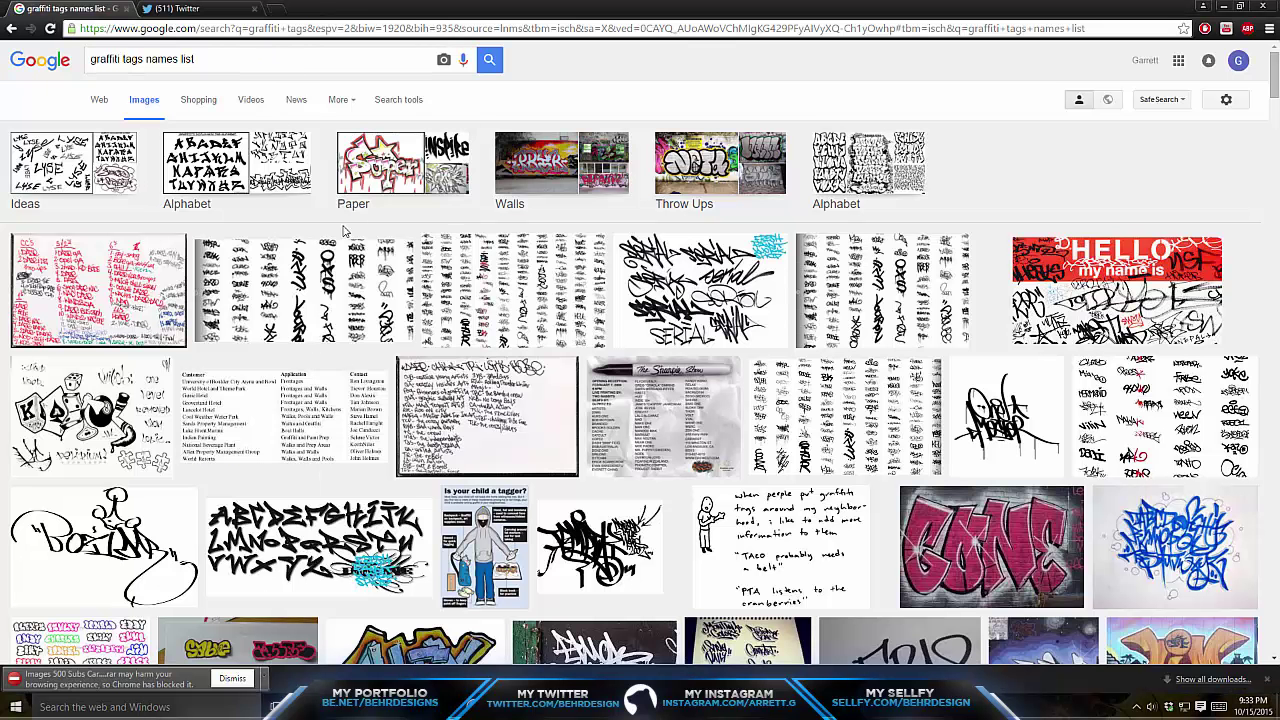
pyautogui.scroll(-5, 365, 290)
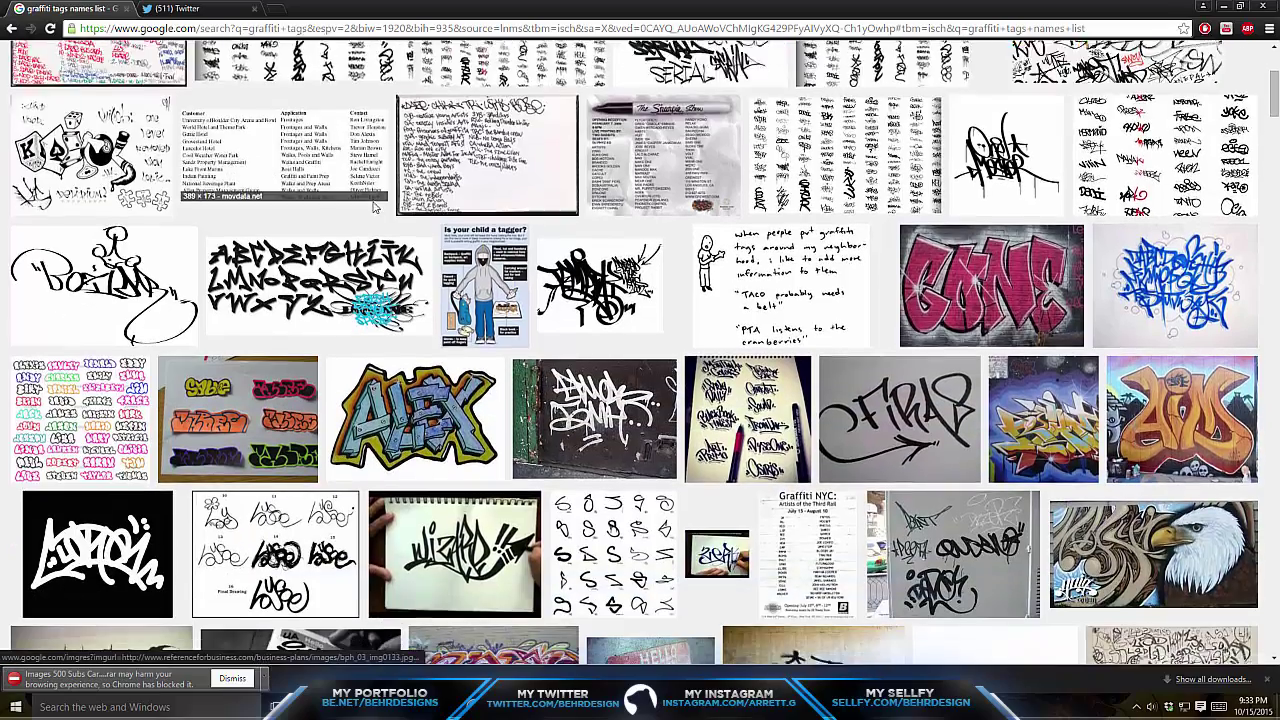
pyautogui.scroll(-3, 372, 260)
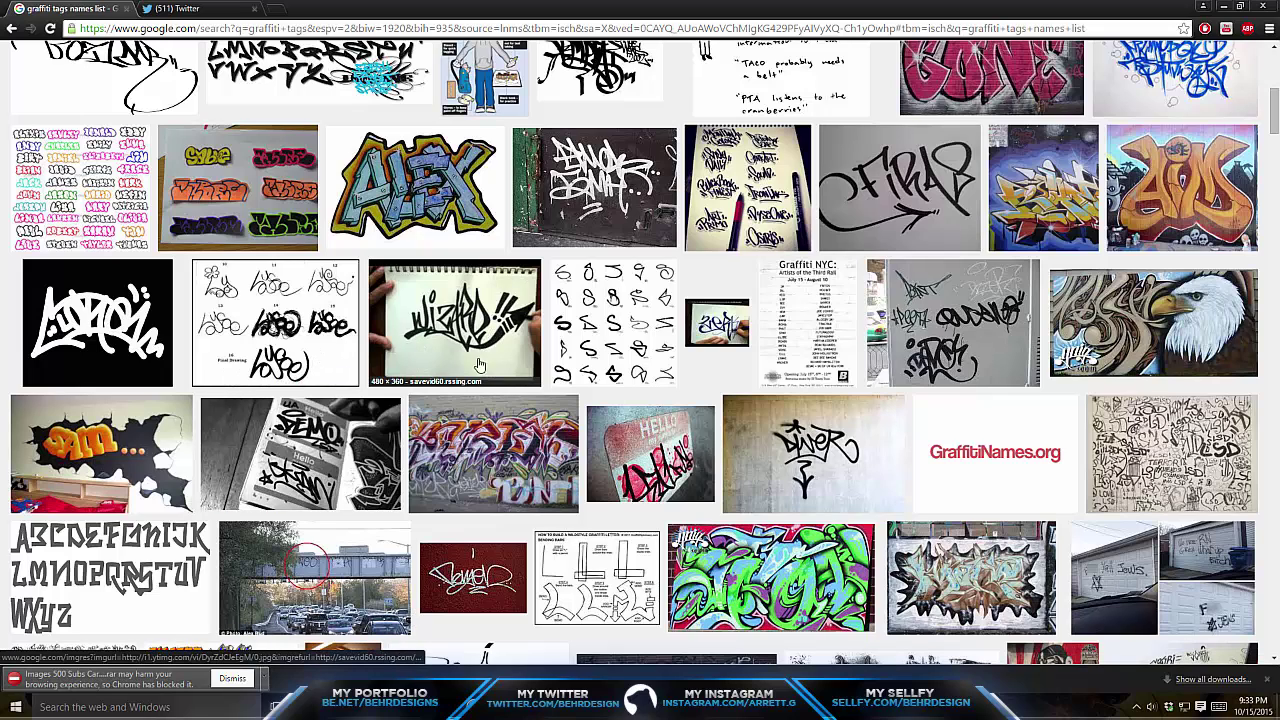
pyautogui.click(400, 707)
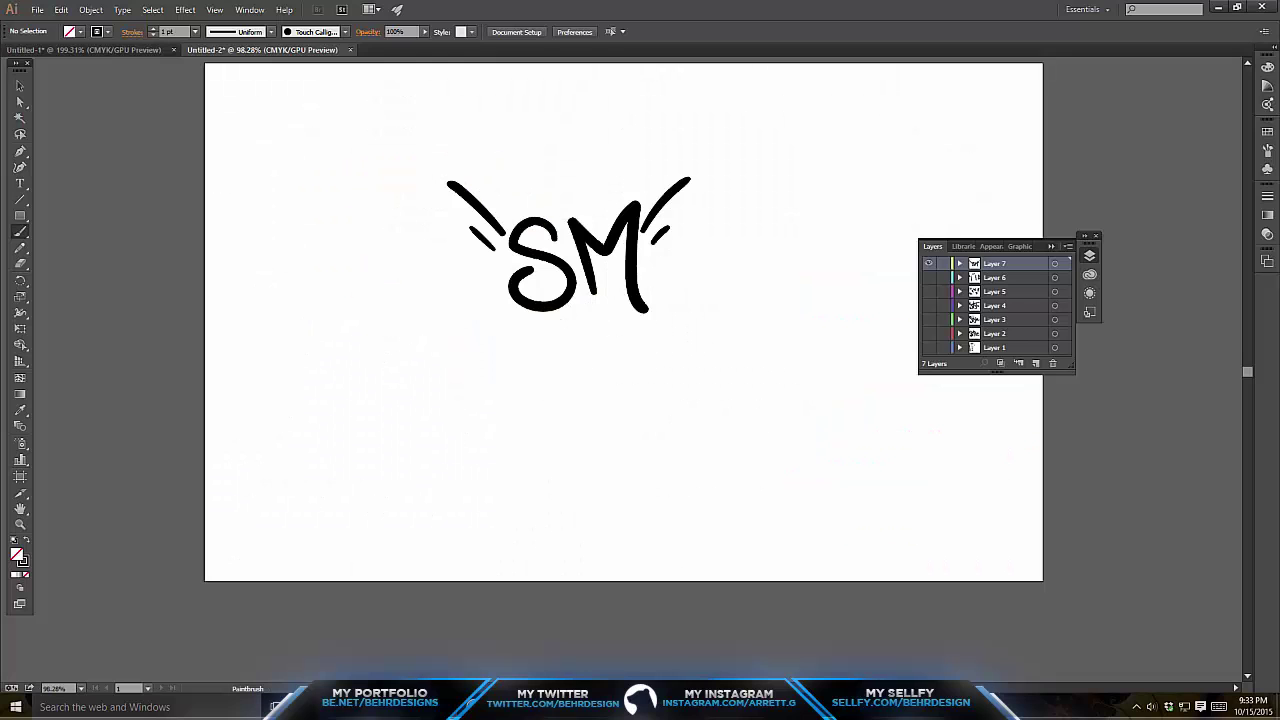
# - Paint a second, slanted SM below the first one, followed by two exclamation marks
pyautogui.moveTo(478, 370)
pyautogui.mouseDown()
pyautogui.moveTo(441, 373)
pyautogui.moveTo(460, 421)
pyautogui.mouseUp()
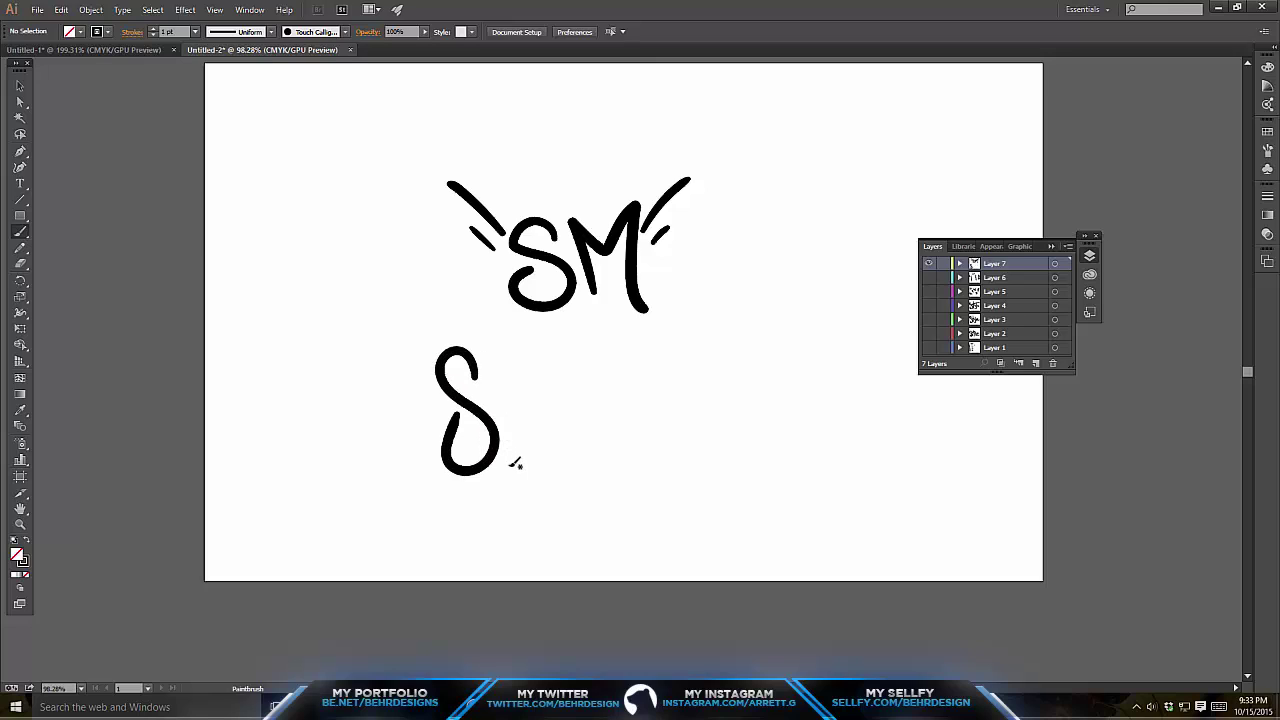
pyautogui.moveTo(516, 461)
pyautogui.mouseDown()
pyautogui.moveTo(483, 368)
pyautogui.moveTo(563, 442)
pyautogui.mouseUp()
pyautogui.click(577, 447)
pyautogui.moveTo(571, 341)
pyautogui.mouseDown()
pyautogui.moveTo(576, 441)
pyautogui.moveTo(603, 418)
pyautogui.mouseUp()
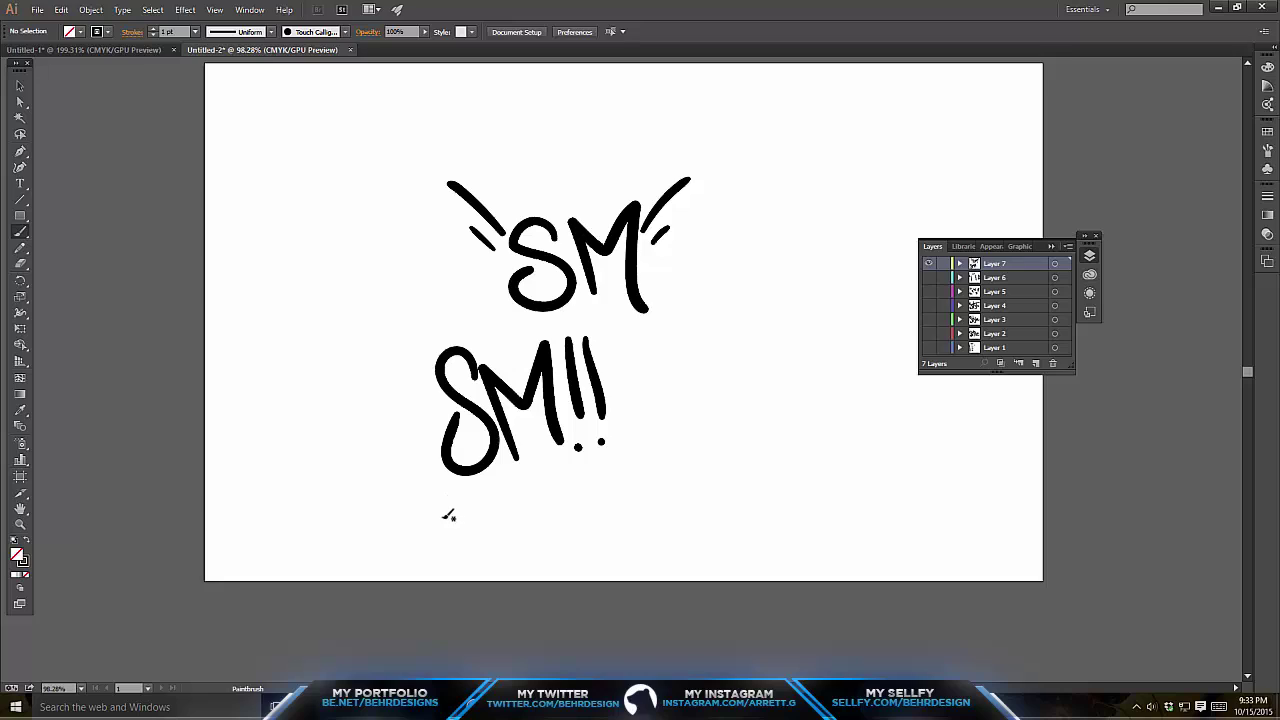
# - Paint a sweeping underline beneath the SM!! that curls up on the right into an arrowhead, undoing the first attempt
pyautogui.moveTo(425, 502)
pyautogui.mouseDown()
pyautogui.moveTo(531, 477)
pyautogui.moveTo(656, 384)
pyautogui.mouseUp()
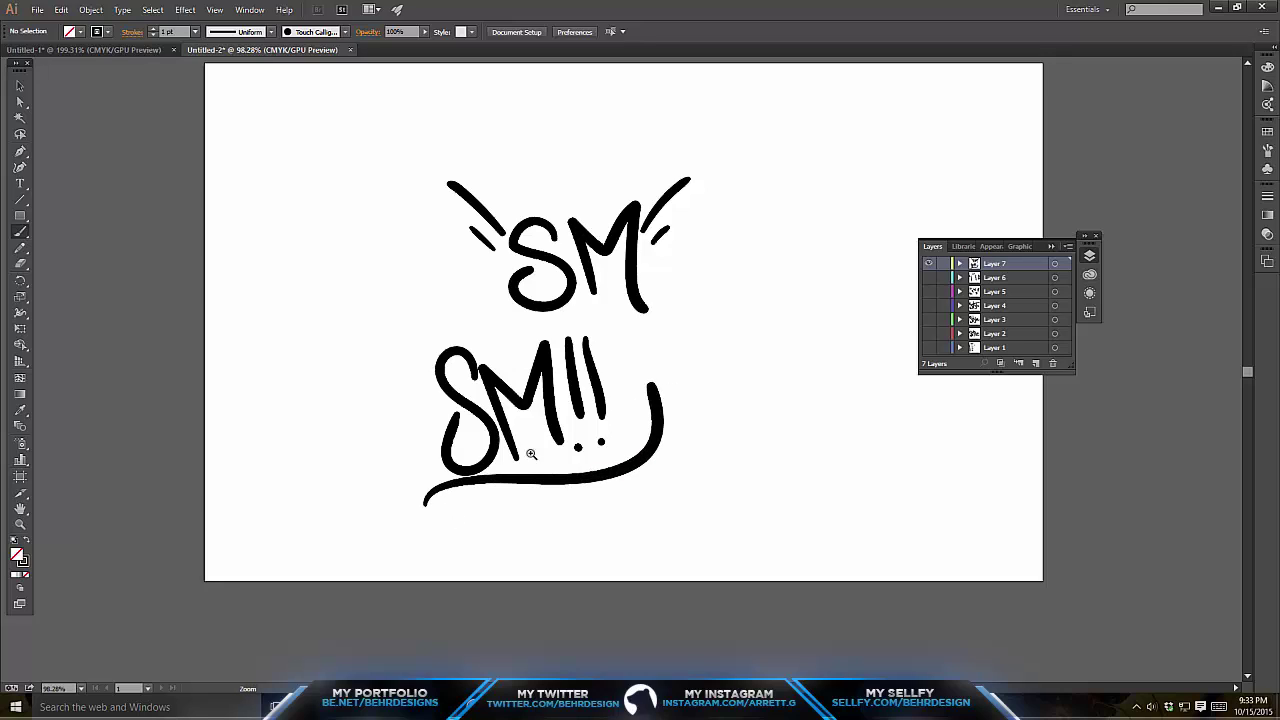
pyautogui.hotkey('ctrl', 'z')
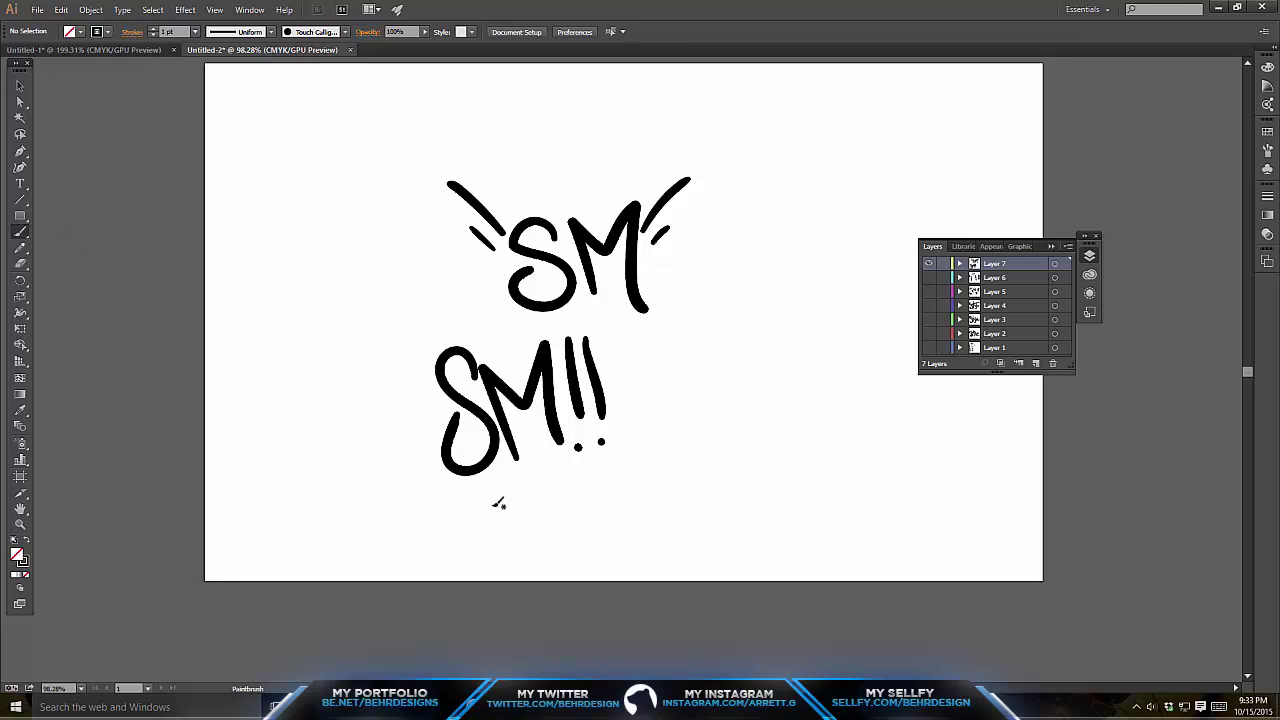
pyautogui.moveTo(443, 497)
pyautogui.mouseDown()
pyautogui.moveTo(634, 402)
pyautogui.moveTo(643, 421)
pyautogui.mouseUp()
pyautogui.click(617, 428)
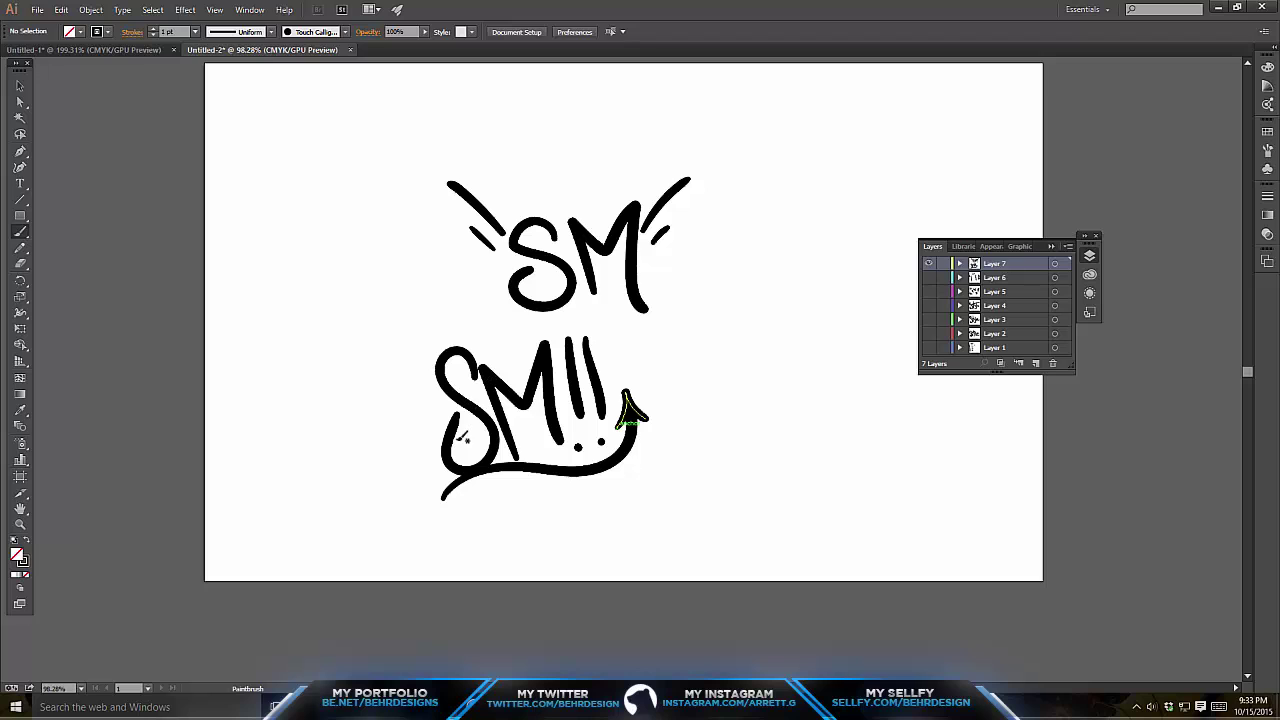
# - Examine more of the graffiti tag image results in Chrome, and return to Illustrator
pyautogui.hotkey('alt', 'Tab')
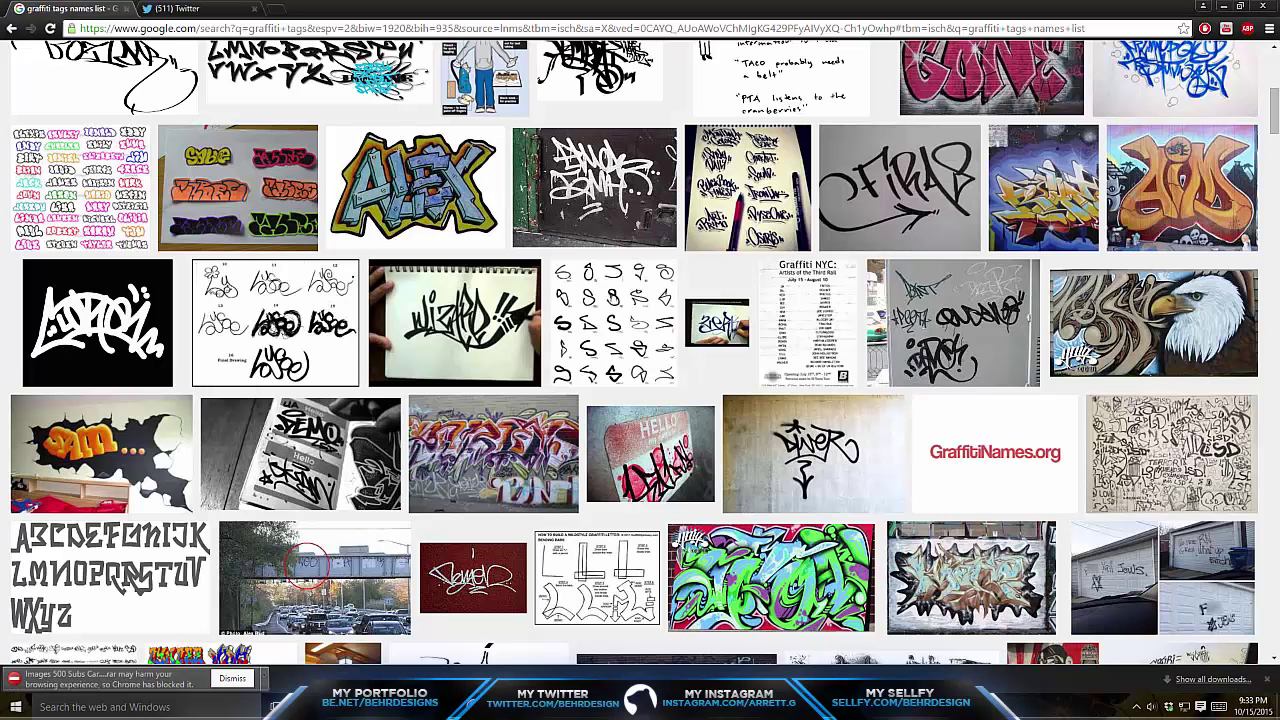
pyautogui.scroll(-3, 370, 500)
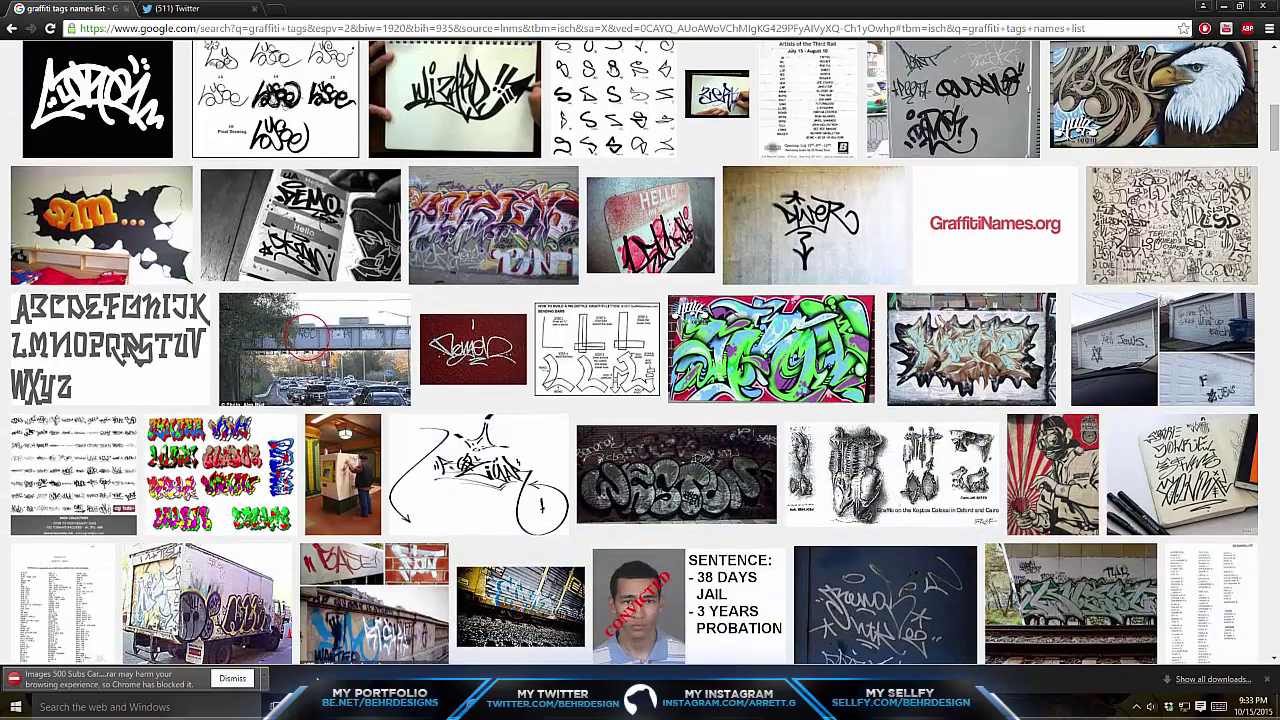
pyautogui.hotkey('alt', 'Tab')
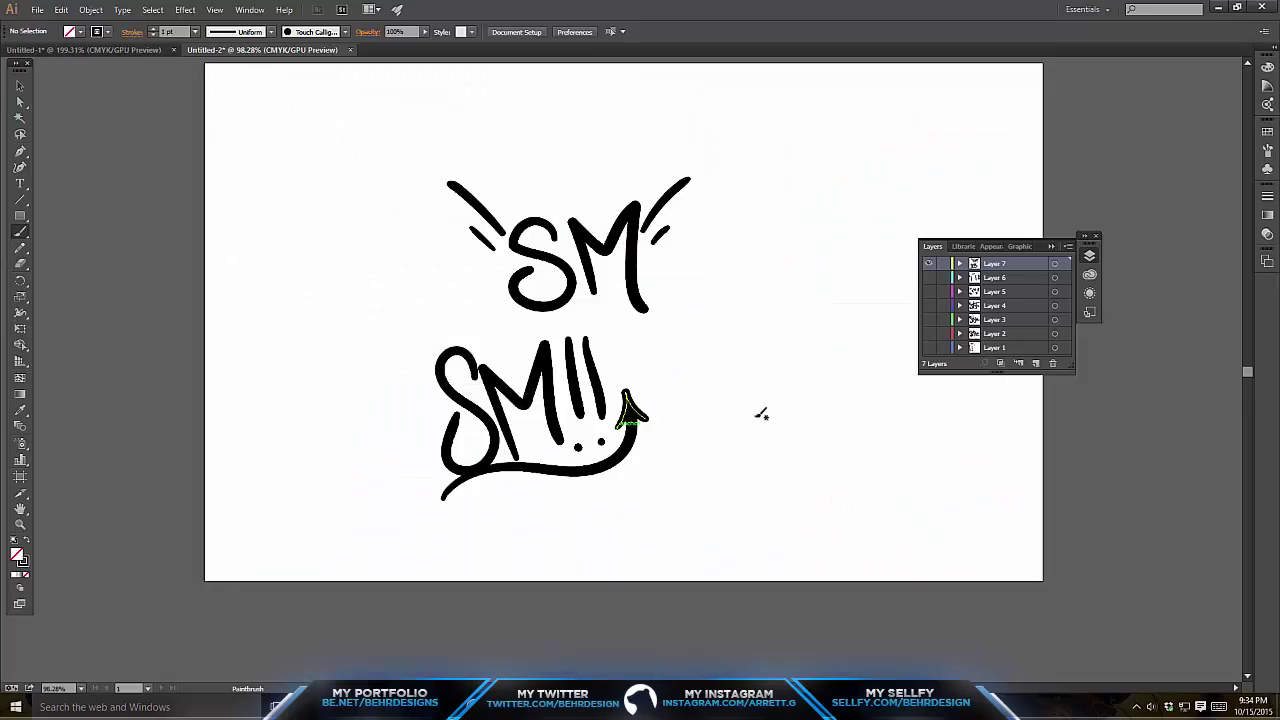
# - Paint a third, narrow SM on the empty area to the right of the SM!!
pyautogui.moveTo(778, 410)
pyautogui.mouseDown()
pyautogui.moveTo(790, 466)
pyautogui.moveTo(738, 487)
pyautogui.moveTo(803, 427)
pyautogui.moveTo(842, 426)
pyautogui.moveTo(872, 498)
pyautogui.mouseUp()
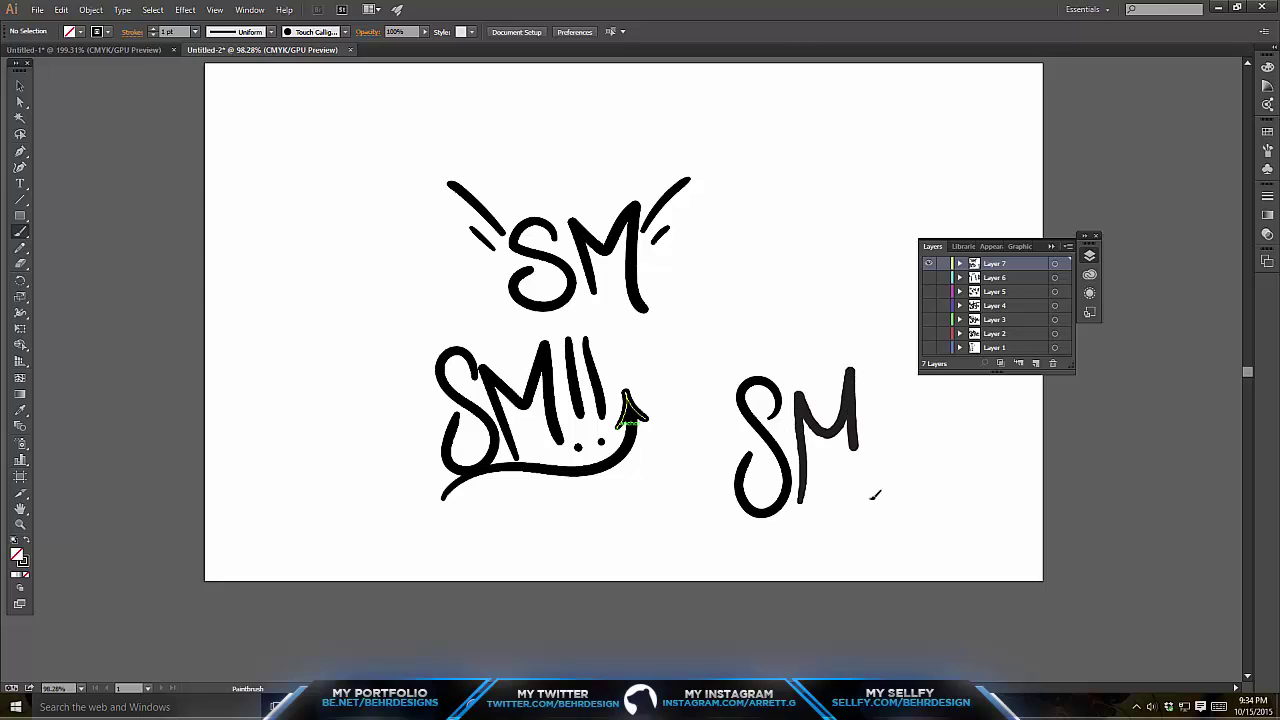
pyautogui.moveTo(790, 380); pyautogui.dragTo(800, 325)
pyautogui.moveTo(700, 530); pyautogui.dragTo(713, 509)
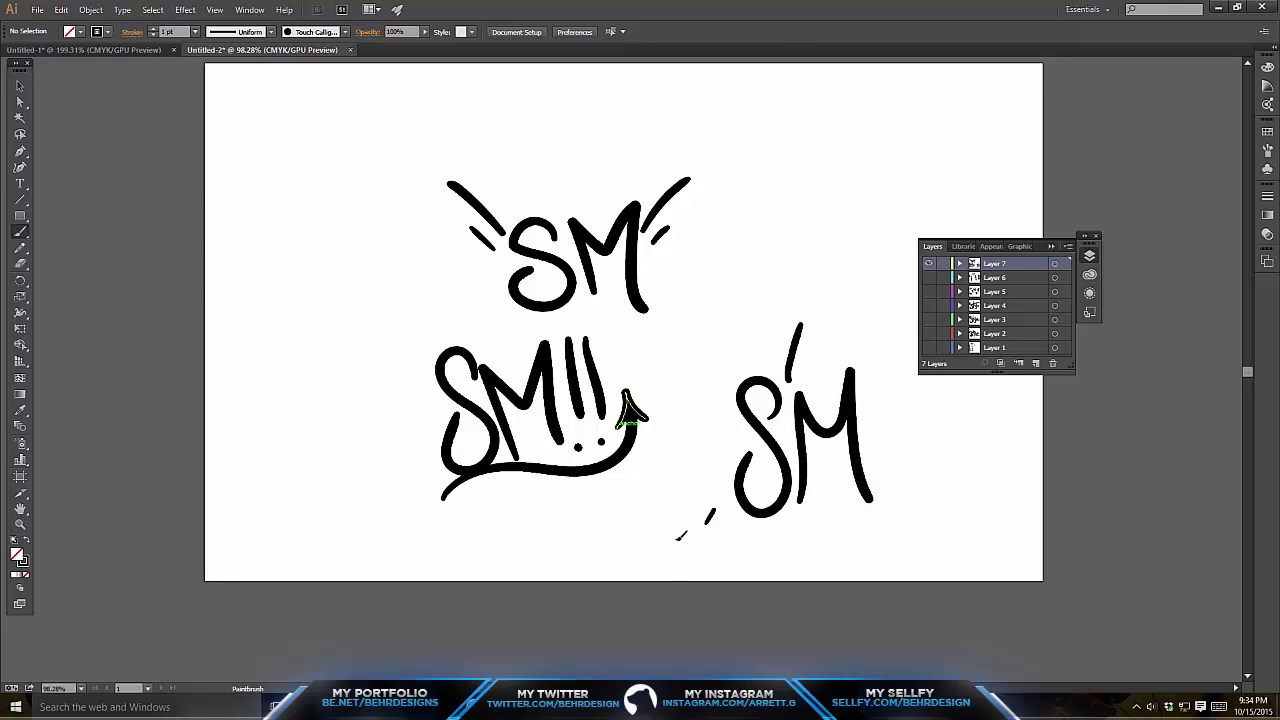
pyautogui.moveTo(664, 560); pyautogui.dragTo(687, 516)
pyautogui.hotkey('ctrl', 'z')
pyautogui.hotkey('ctrl', 'z')
pyautogui.hotkey('ctrl', 'z')
pyautogui.moveTo(795, 330); pyautogui.dragTo(788, 402)
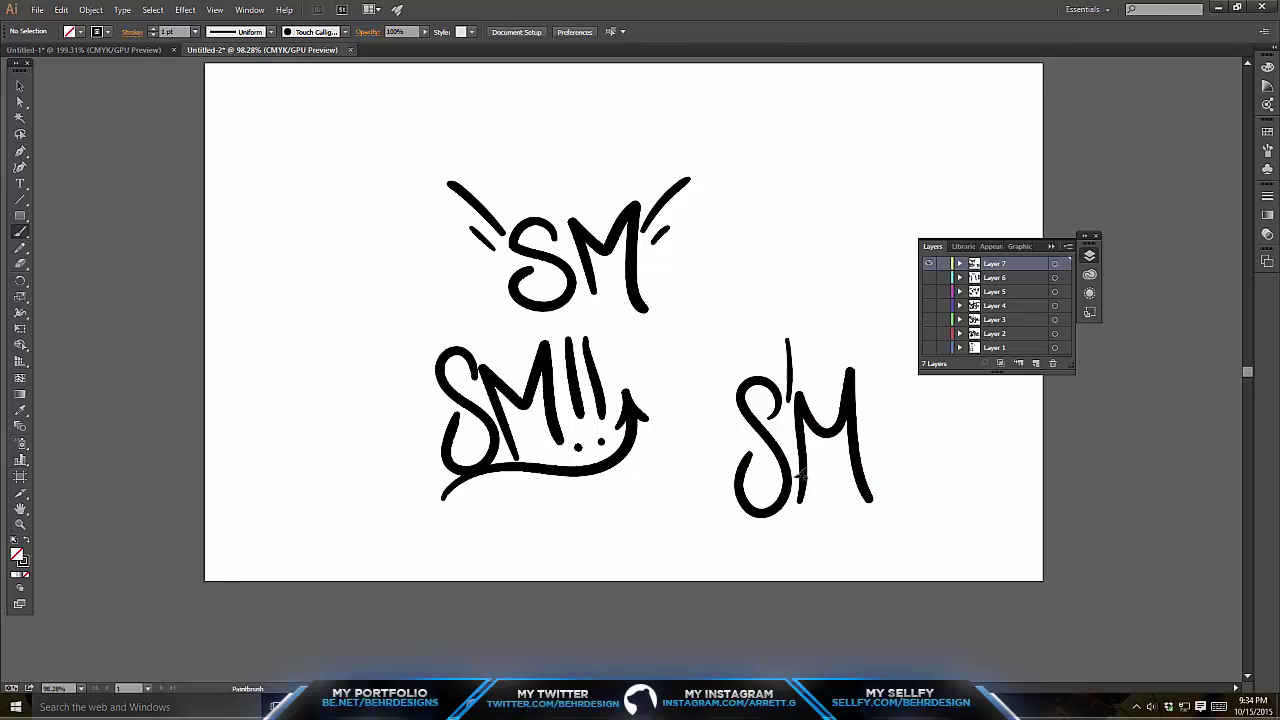
pyautogui.hotkey('ctrl', 'z')
# - Switch to Chrome, look through further graffiti tag image results for accent ideas, and return to Illustrator
pyautogui.click(307, 706)
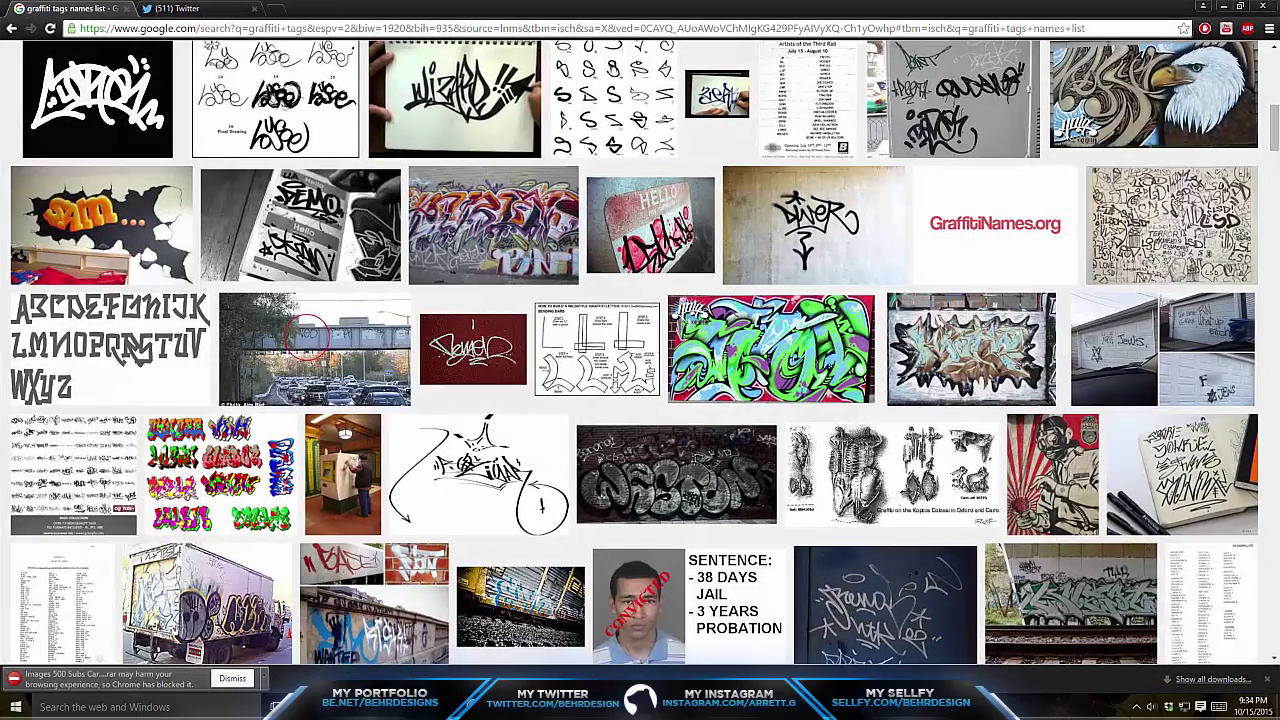
pyautogui.scroll(-2, 540, 362)
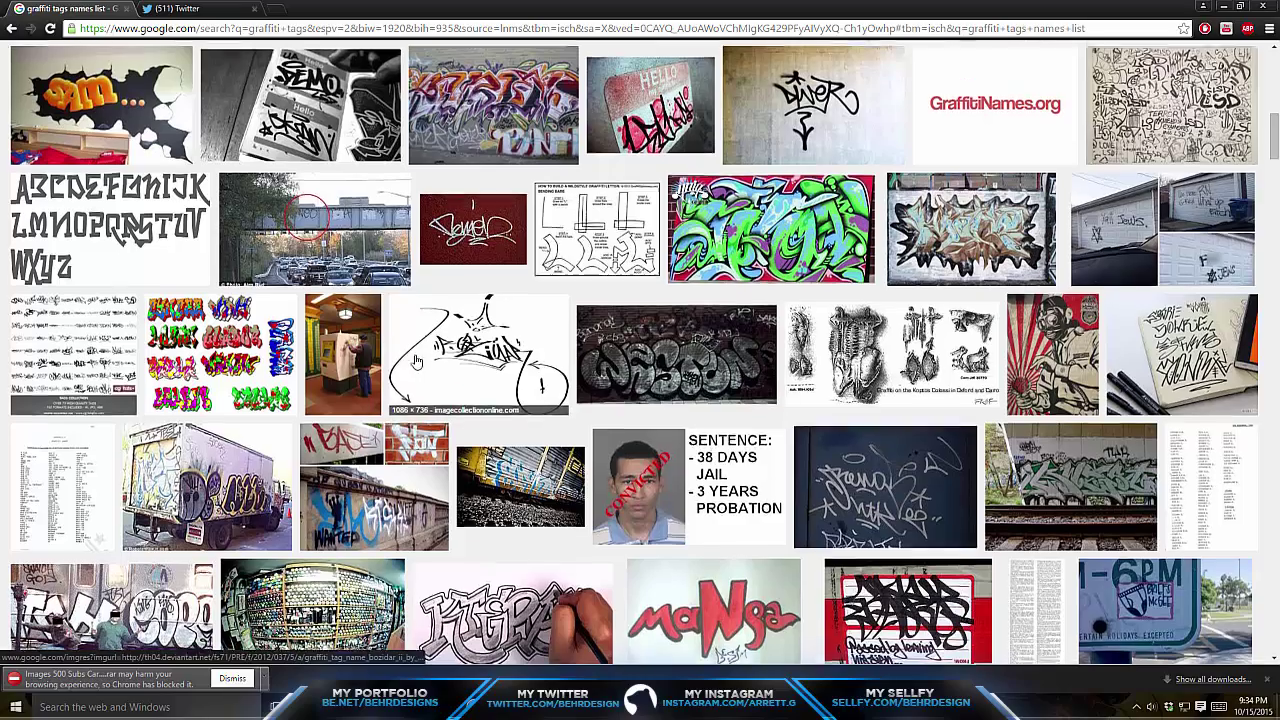
pyautogui.scroll(-4, 395, 390)
pyautogui.scroll(-4, 398, 366)
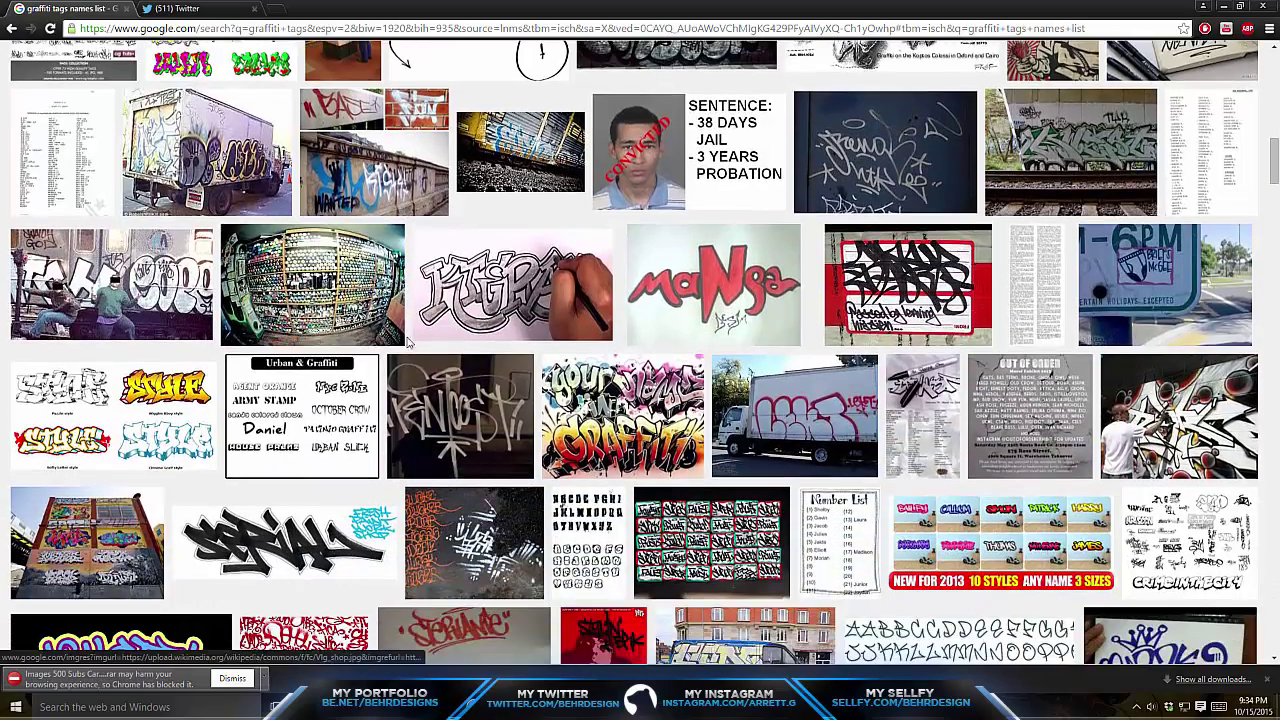
pyautogui.scroll(-2, 393, 343)
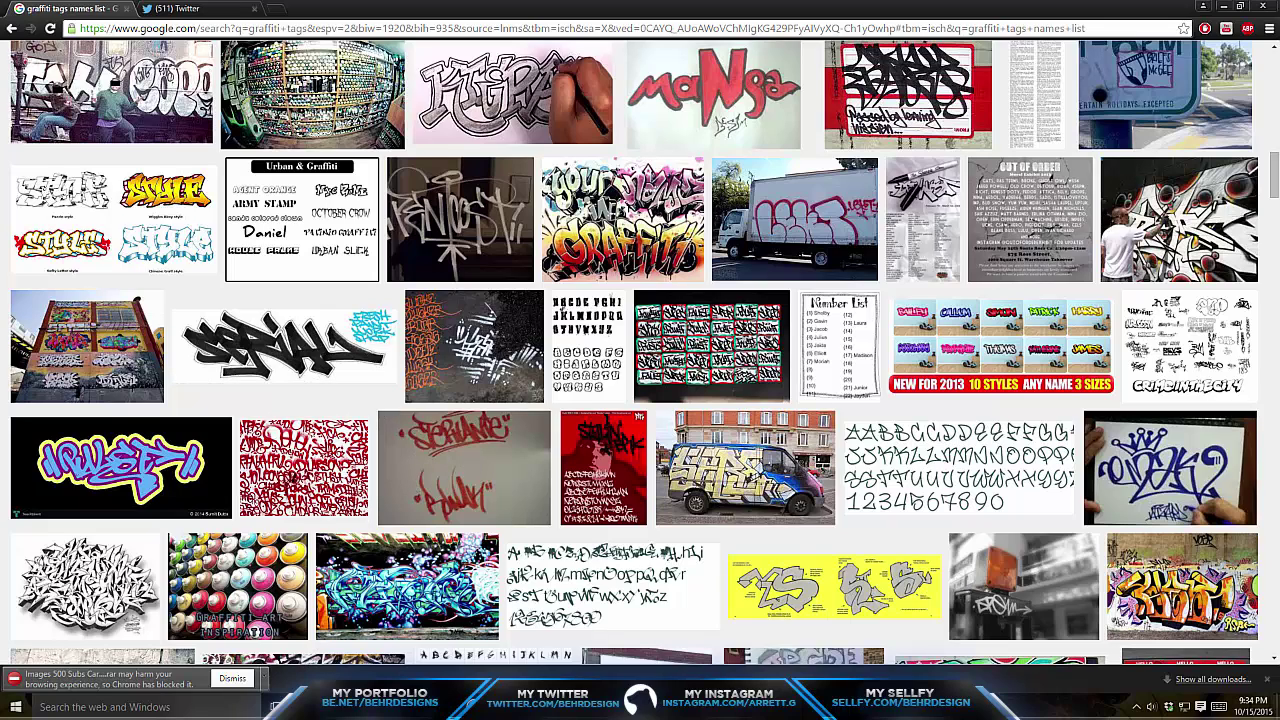
pyautogui.hotkey('alt', 'Tab')
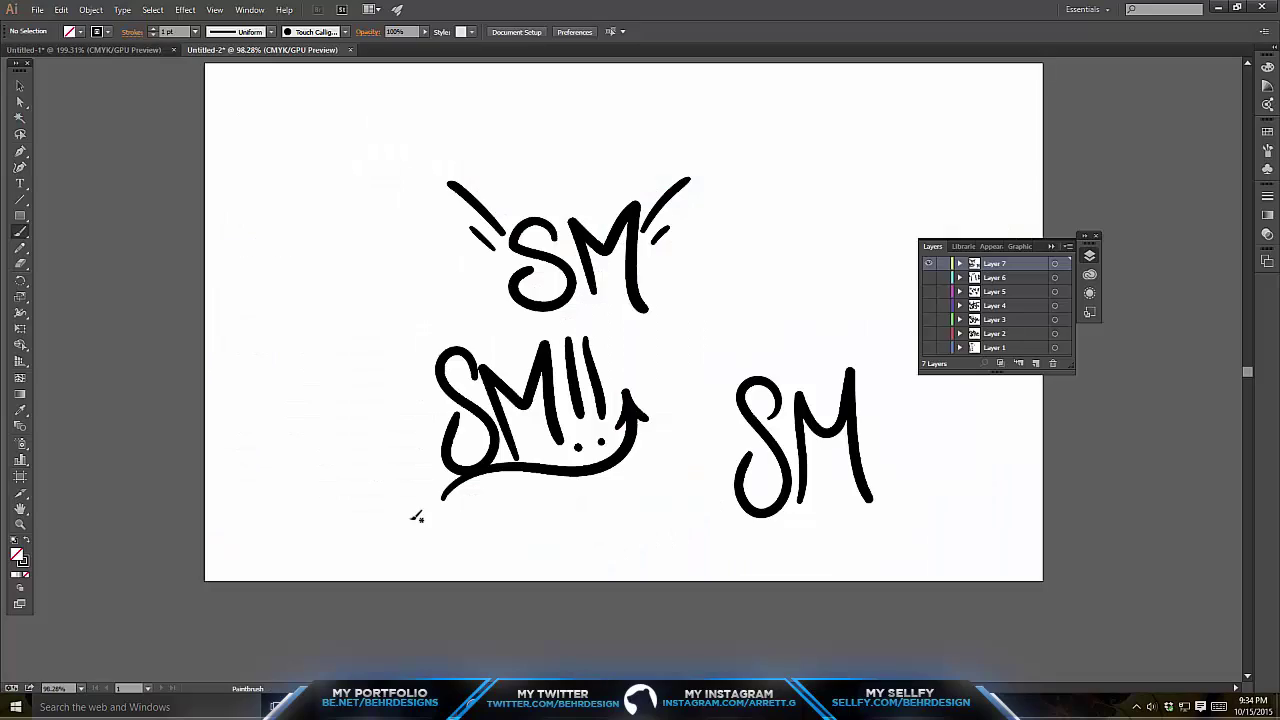
# - Paint two curved underline strokes beneath the third SM that fan out at the S and meet past the M, undoing misplaced attempts
pyautogui.moveTo(727, 537); pyautogui.dragTo(868, 514)
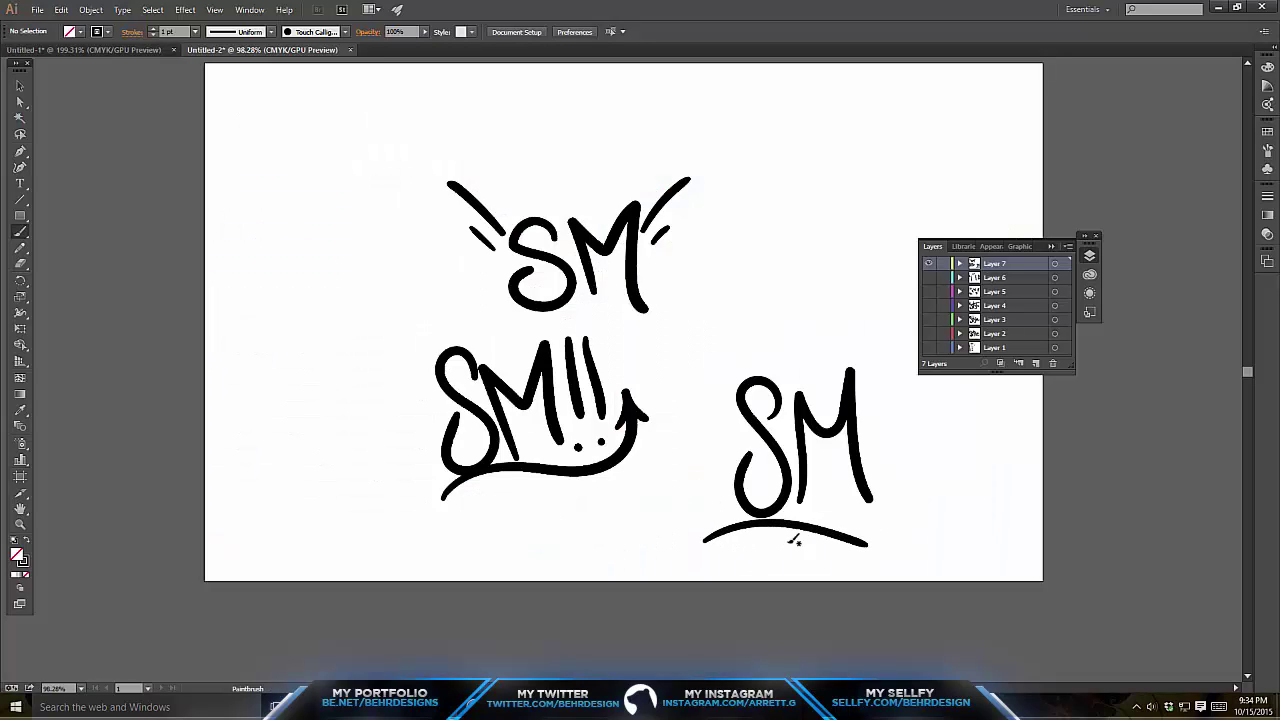
pyautogui.hotkey('ctrl', 'z')
pyautogui.moveTo(730, 542); pyautogui.dragTo(905, 511)
pyautogui.moveTo(744, 548); pyautogui.dragTo(896, 519)
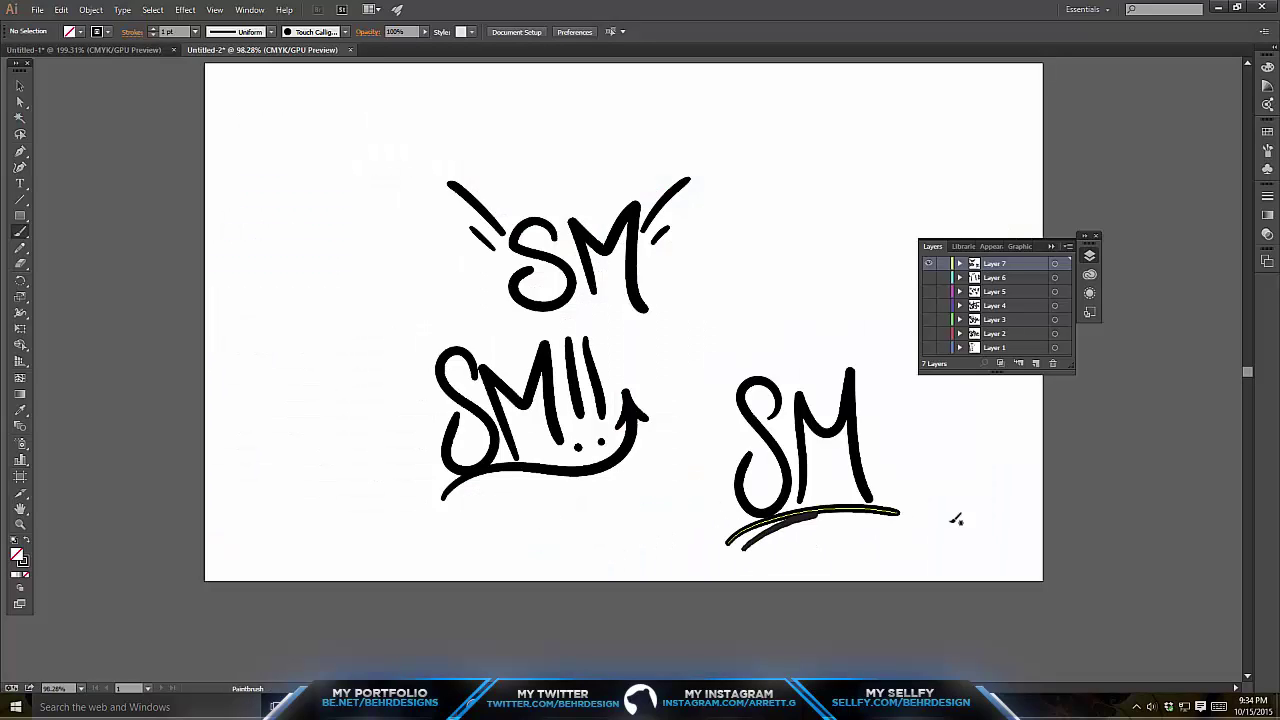
pyautogui.hotkey('ctrl', 'z')
pyautogui.moveTo(736, 552)
pyautogui.mouseDown()
pyautogui.moveTo(772, 523)
pyautogui.moveTo(900, 512)
pyautogui.mouseUp()
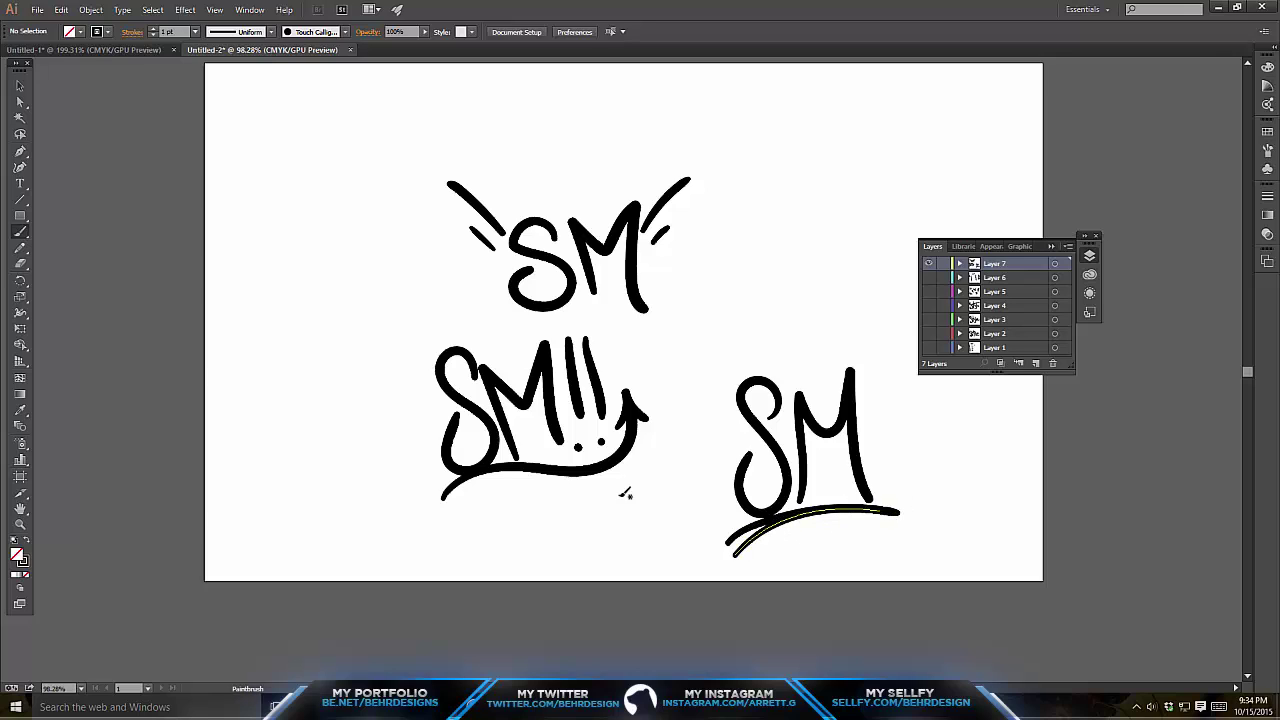
pyautogui.press('space')
pyautogui.moveTo(506, 126); pyautogui.dragTo(503, 194)
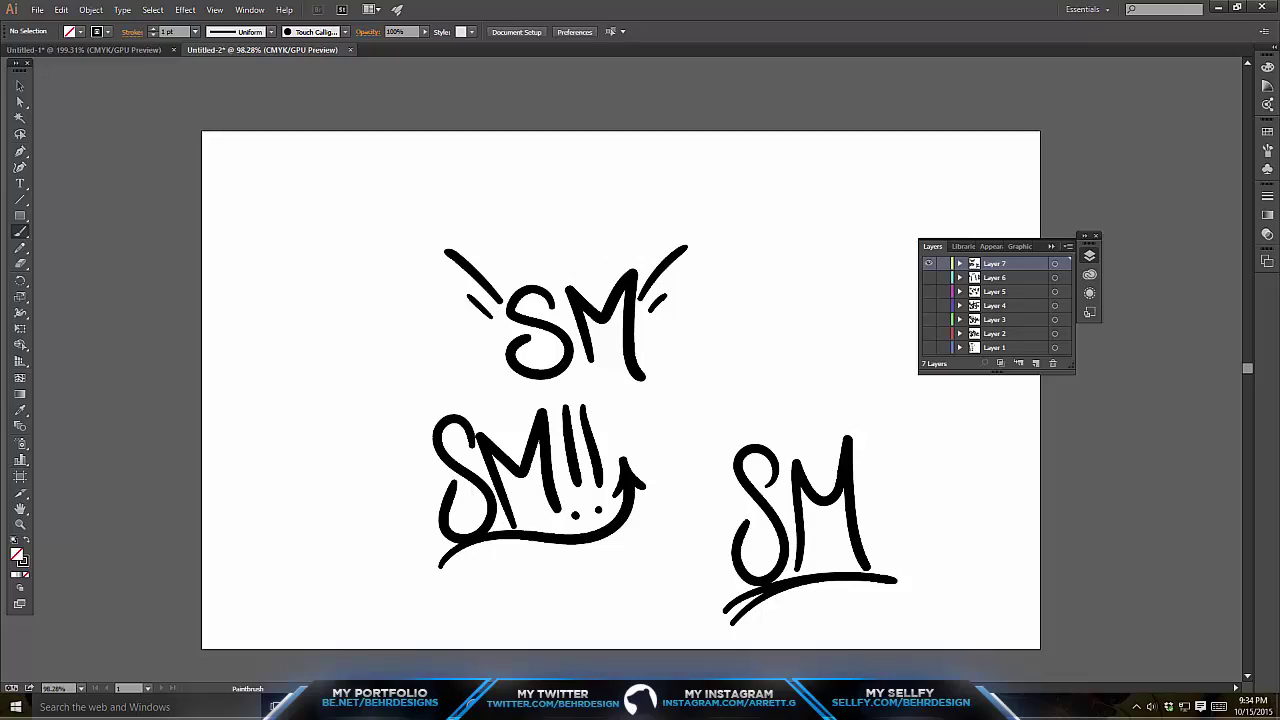
# - Switch to Chrome and examine the rest of the graffiti tag image results for lettering styles, ending back at the search field
pyautogui.hotkey('alt', 'Tab')
pyautogui.scroll(-4, 296, 592)
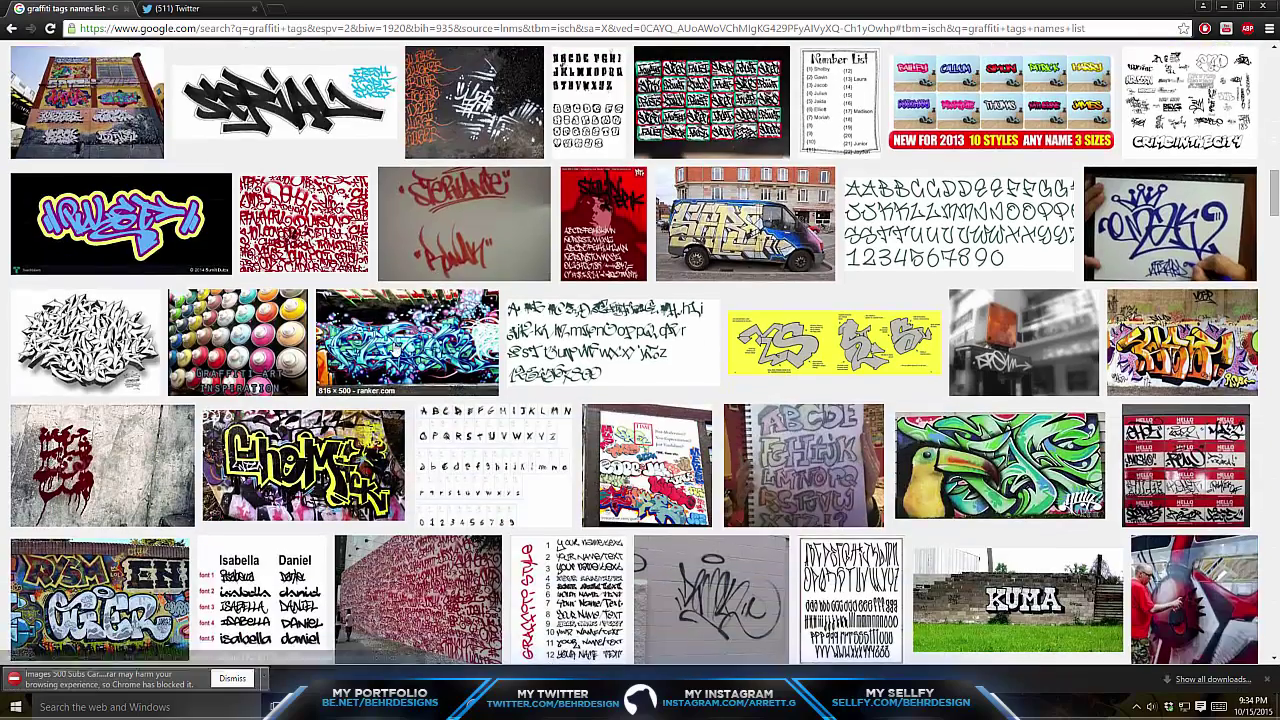
pyautogui.scroll(-2, 398, 370)
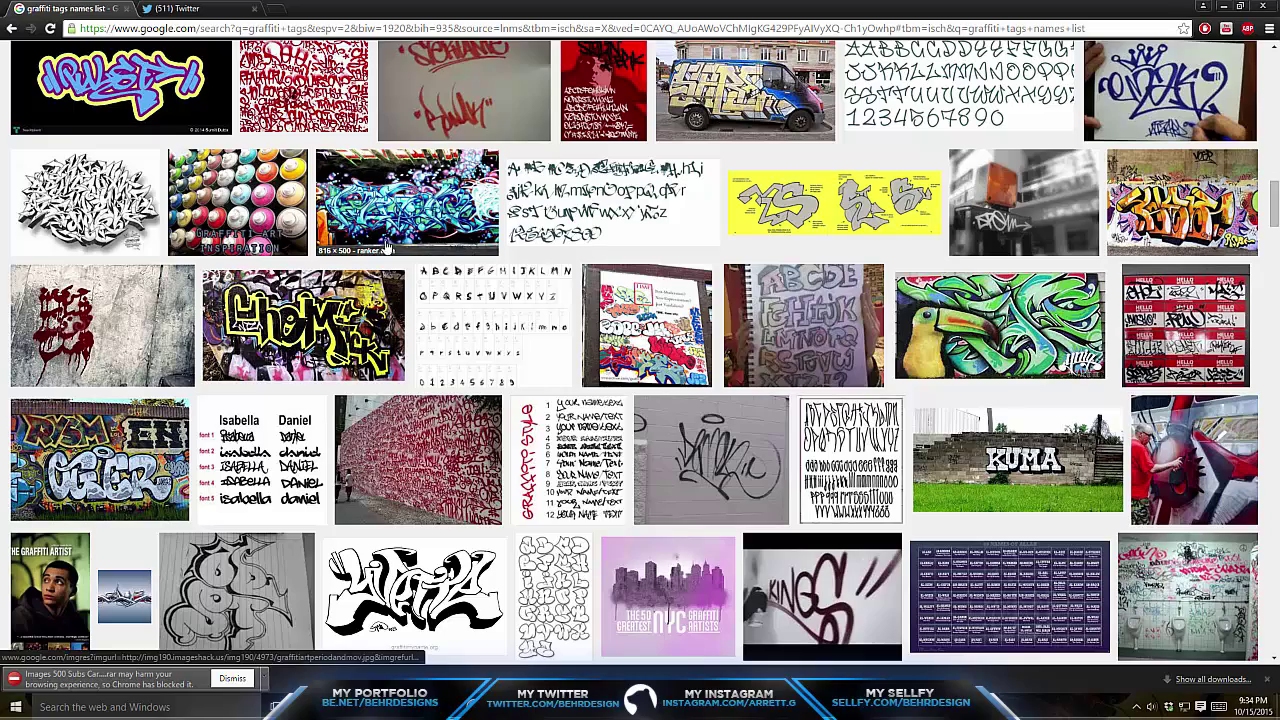
pyautogui.scroll(-2, 434, 321)
pyautogui.scroll(-3, 434, 321)
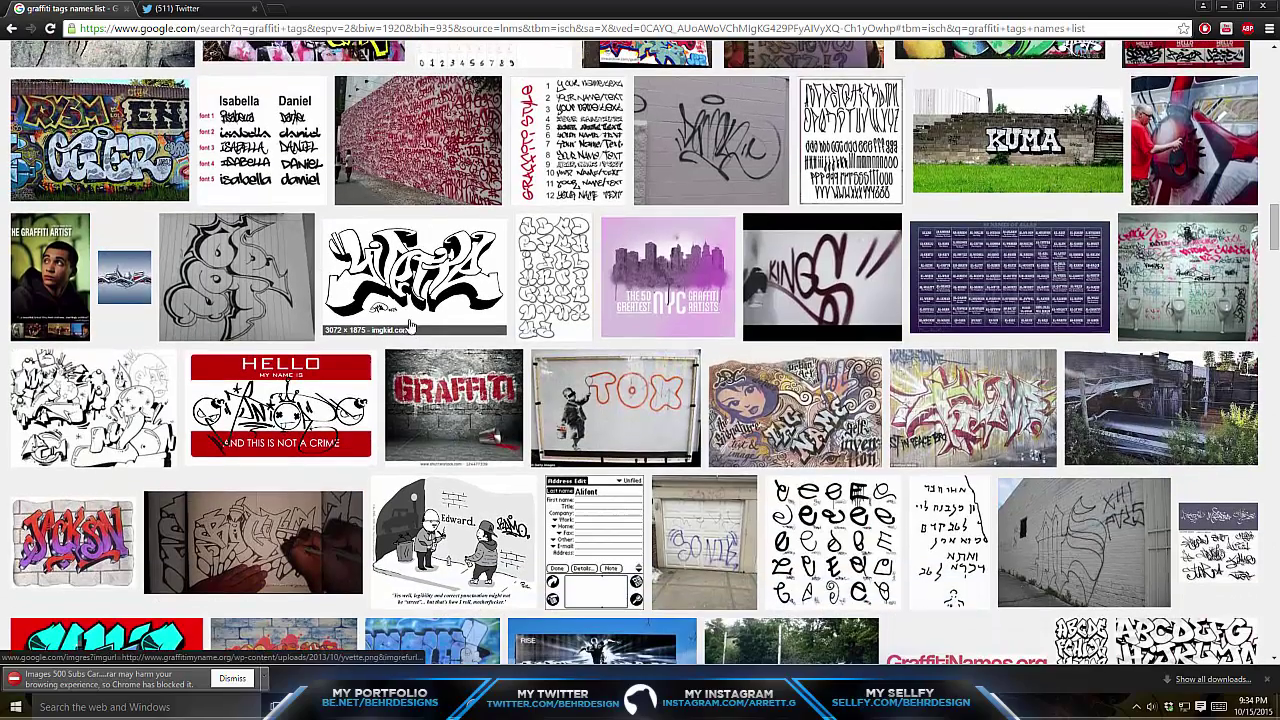
pyautogui.scroll(-2, 405, 307)
pyautogui.scroll(-3, 405, 307)
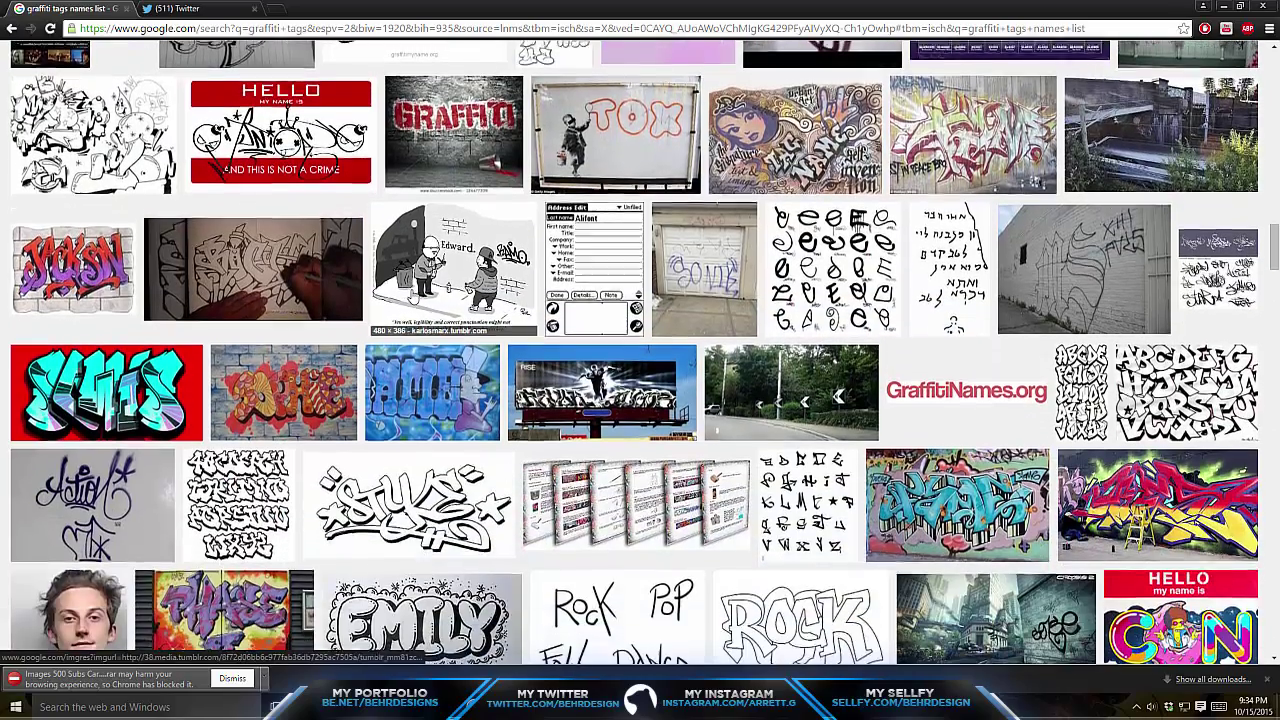
pyautogui.scroll(-2, 395, 330)
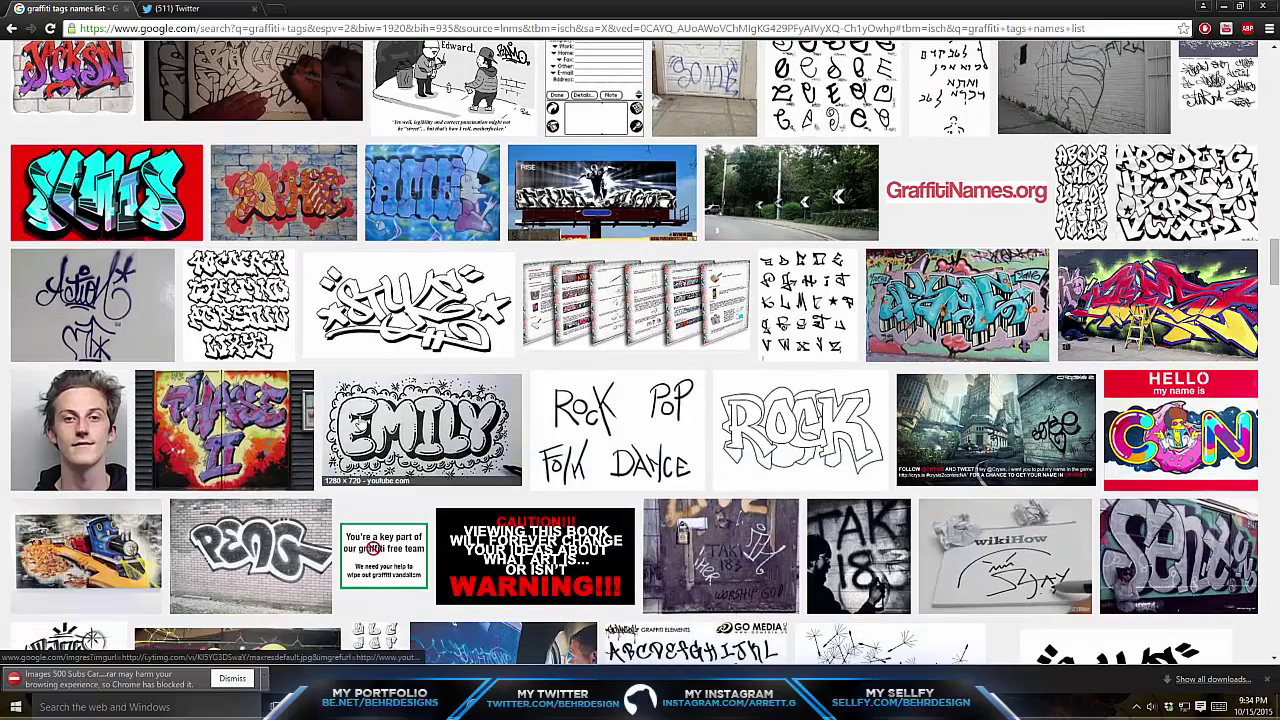
pyautogui.scroll(-2, 395, 330)
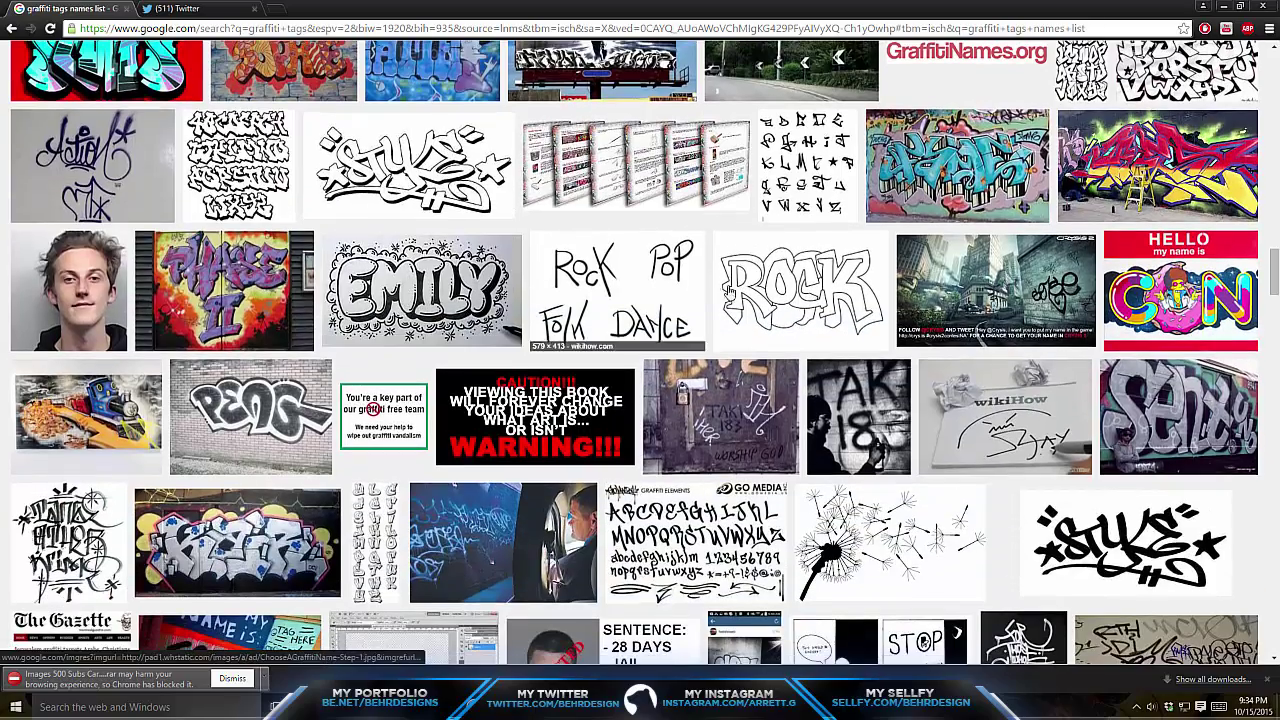
pyautogui.scroll(-5, 615, 462)
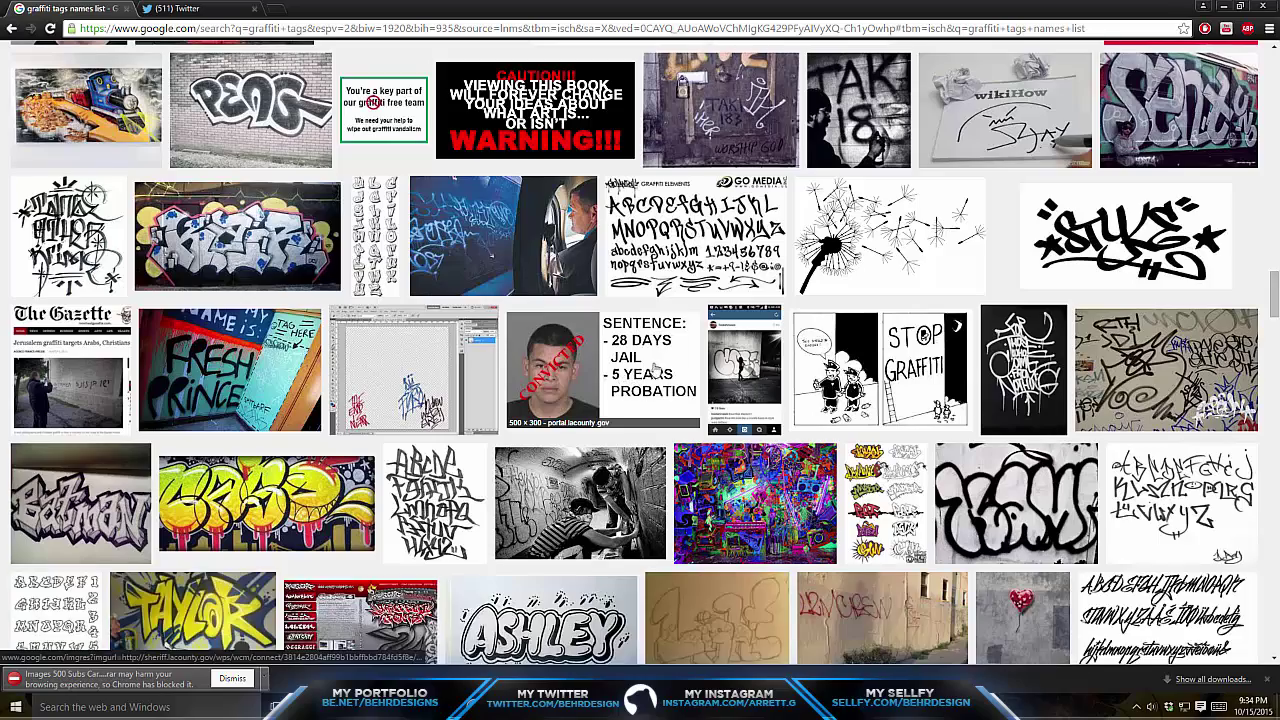
pyautogui.scroll(-1, 658, 348)
pyautogui.scroll(-1, 658, 348)
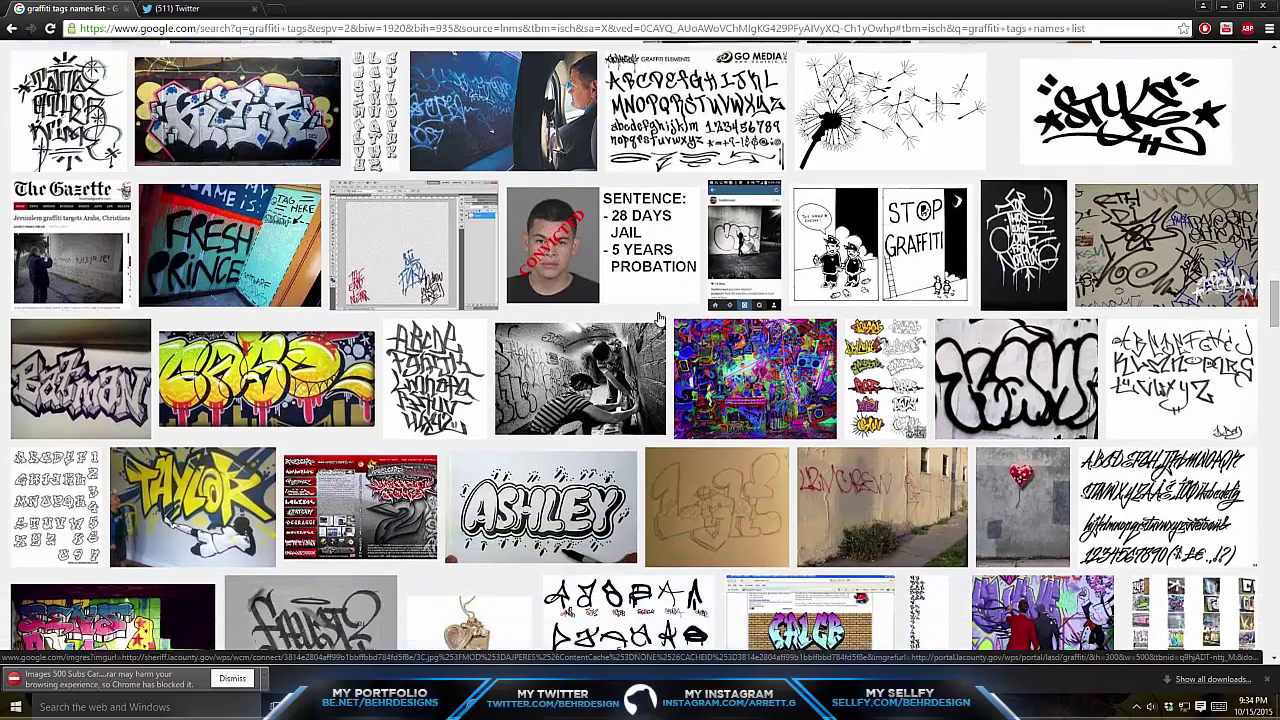
pyautogui.scroll(-2, 638, 340)
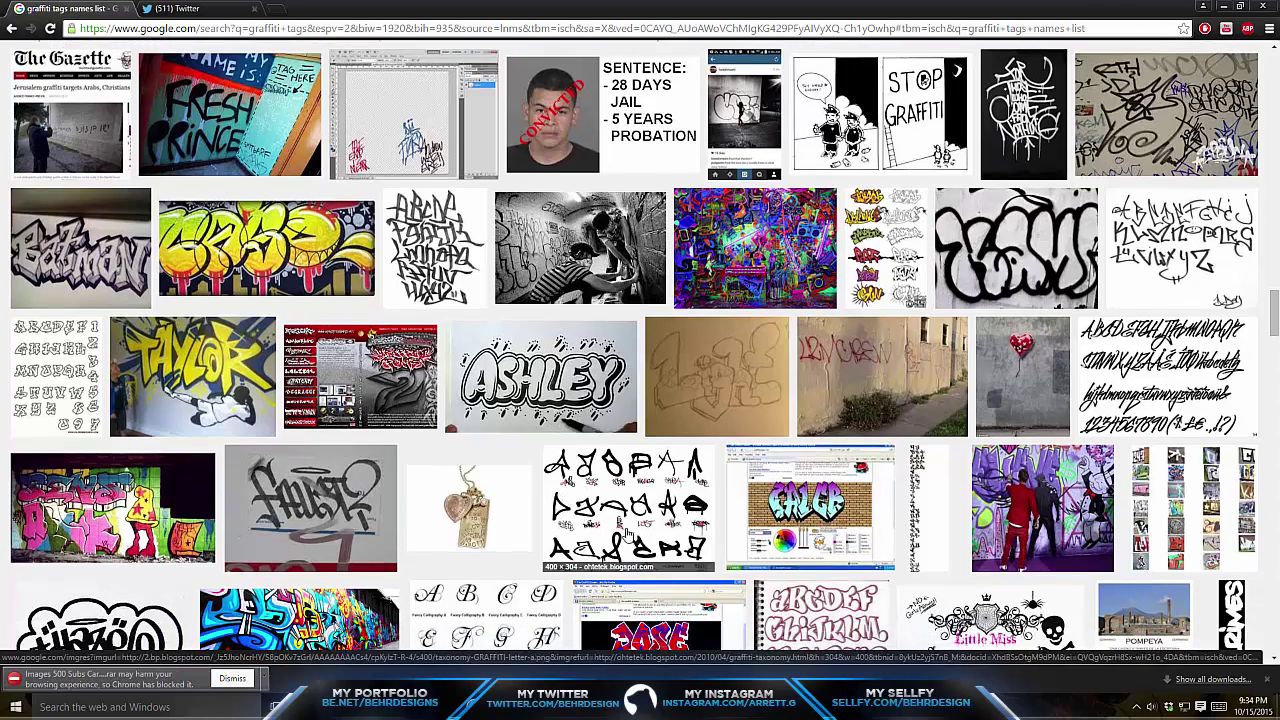
pyautogui.scroll(-4, 505, 435)
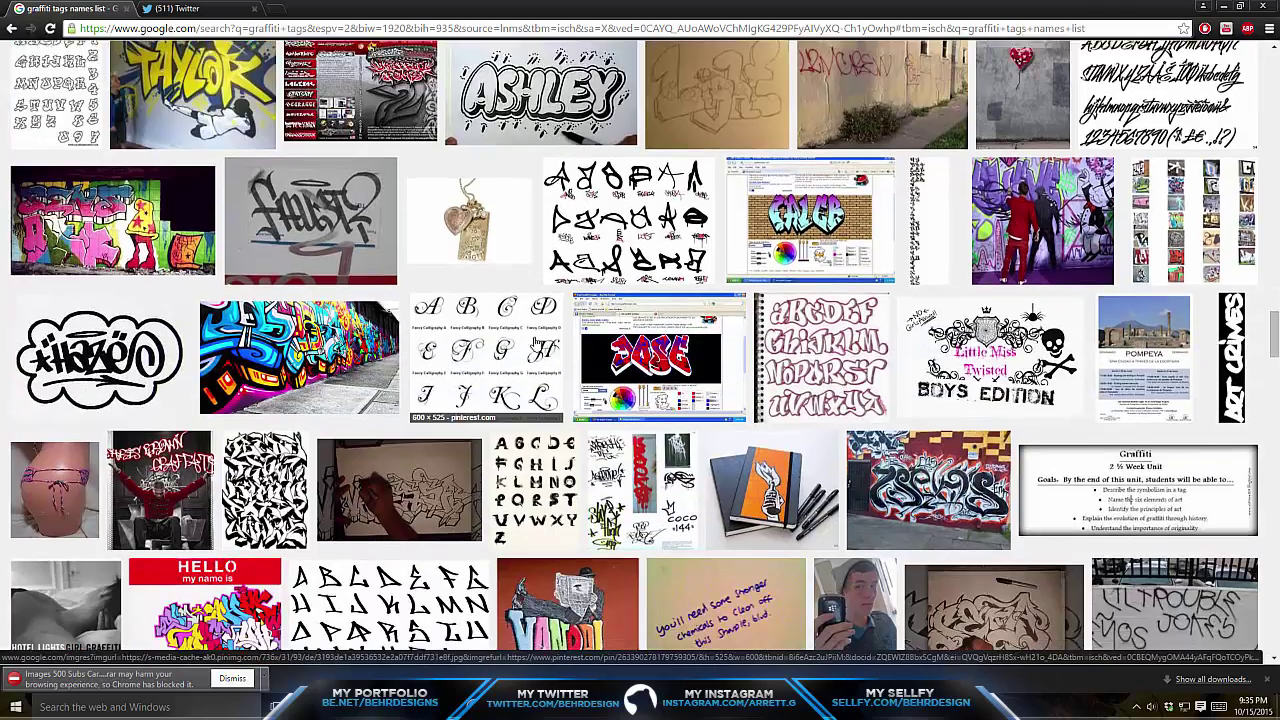
pyautogui.scroll(-1, 535, 350)
pyautogui.scroll(-3, 540, 337)
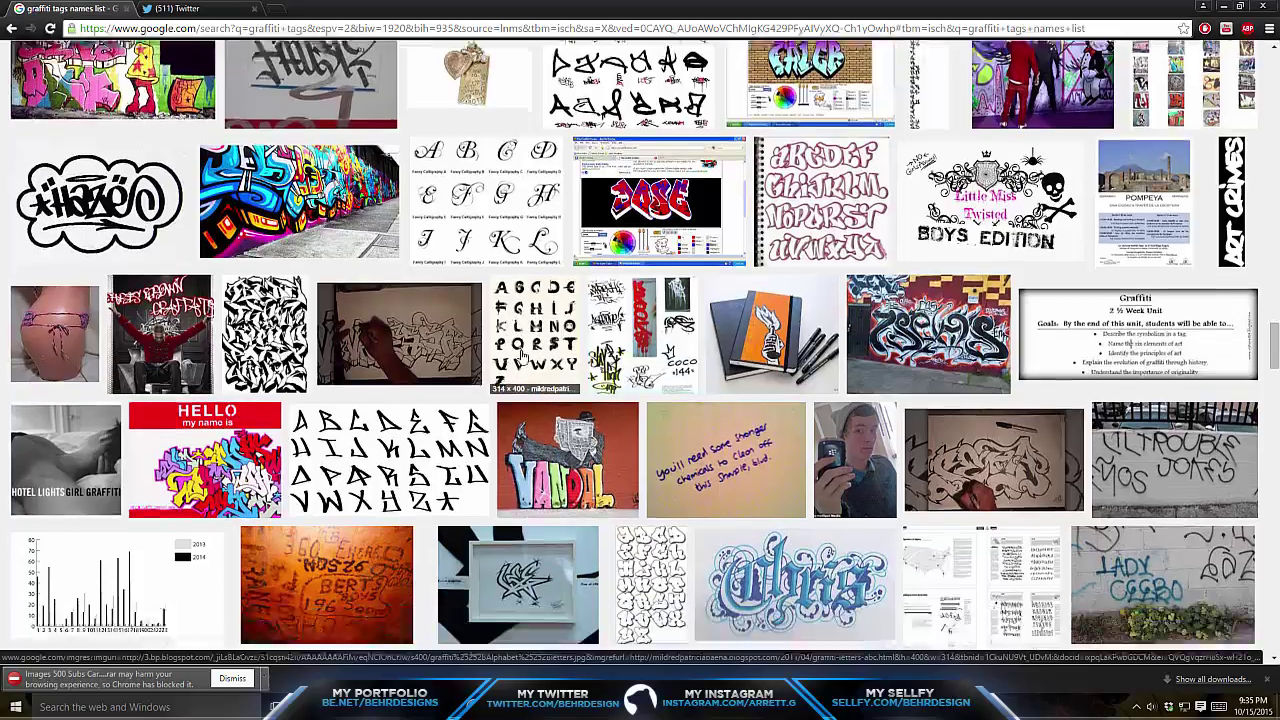
pyautogui.scroll(-20, 707, 198)
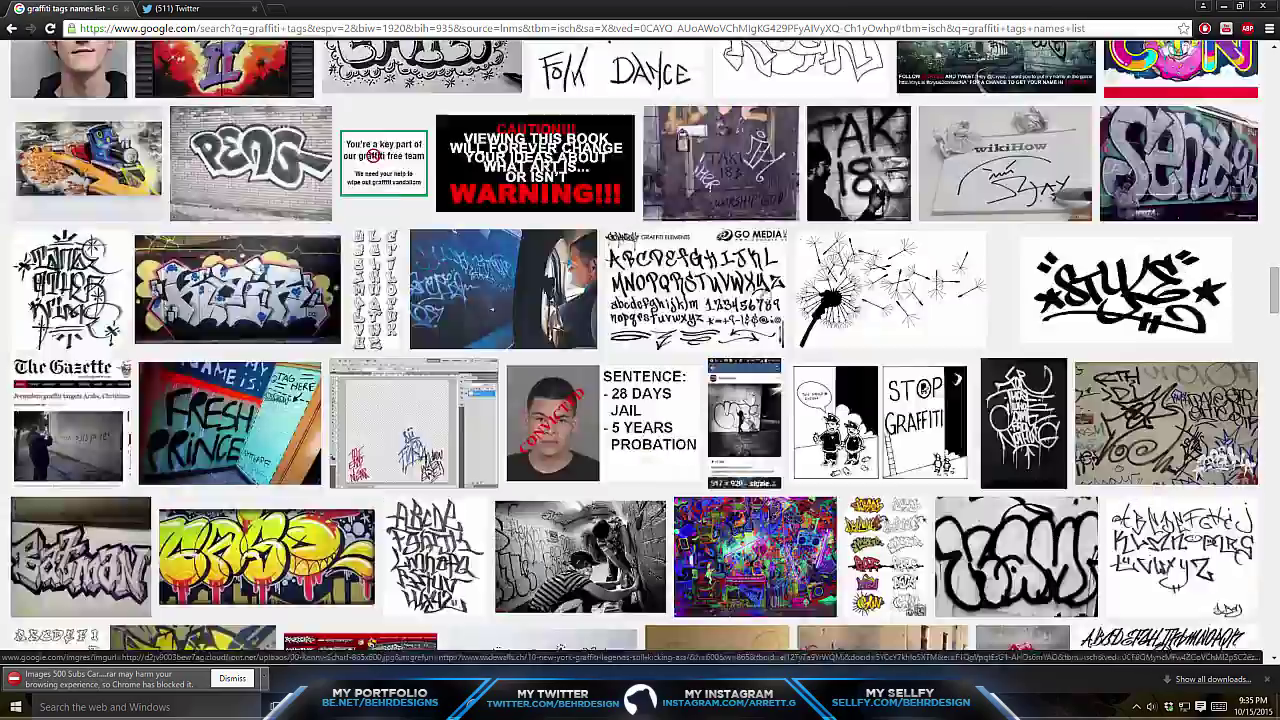
pyautogui.scroll(20, 806, 262)
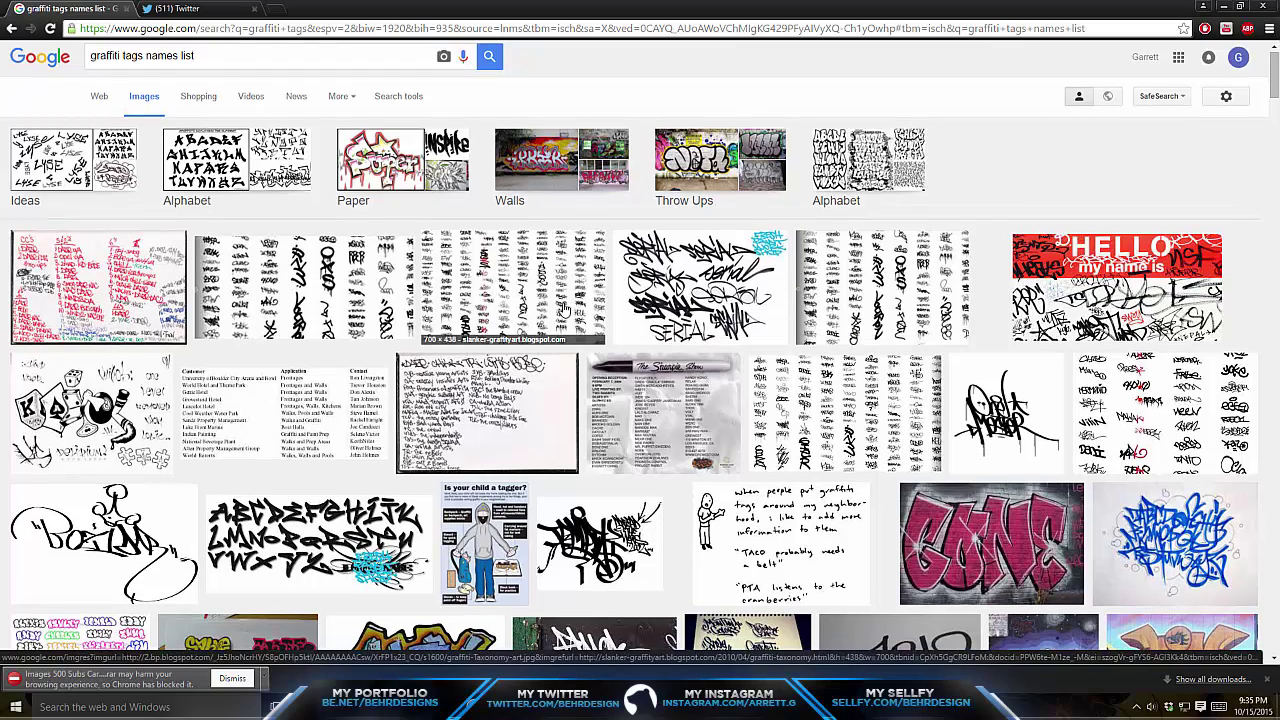
# - Refine the image search to the suggested Ideas category for graffiti tags
pyautogui.doubleClick(251, 56)
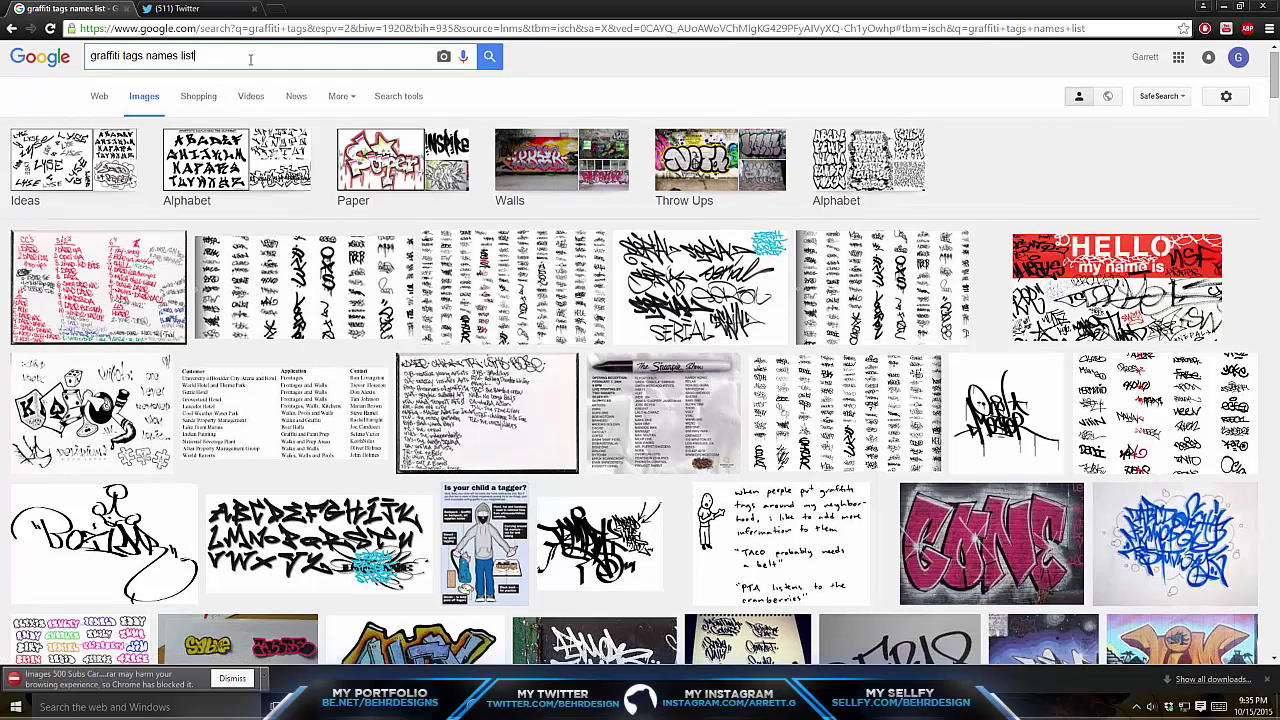
pyautogui.moveTo(251, 56); pyautogui.dragTo(255, 56)
pyautogui.click(263, 76)
pyautogui.doubleClick(250, 58)
pyautogui.click(251, 57)
pyautogui.click(200, 150)
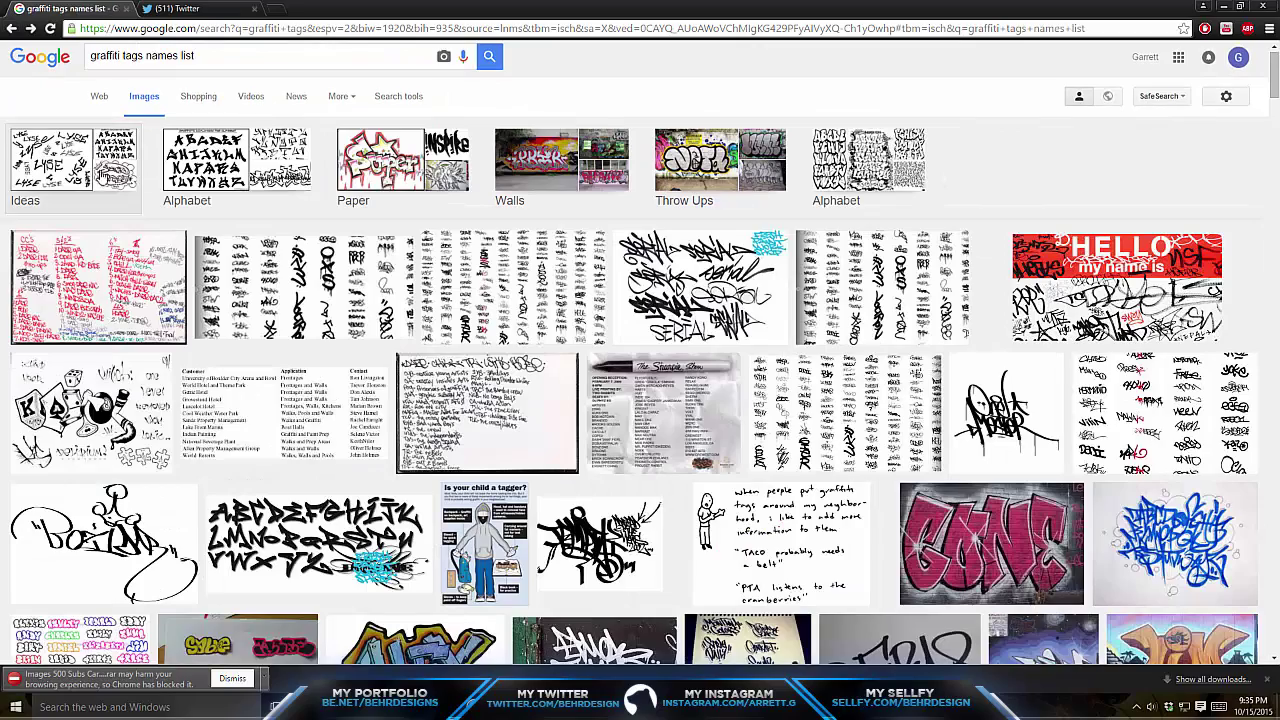
pyautogui.click(101, 171)
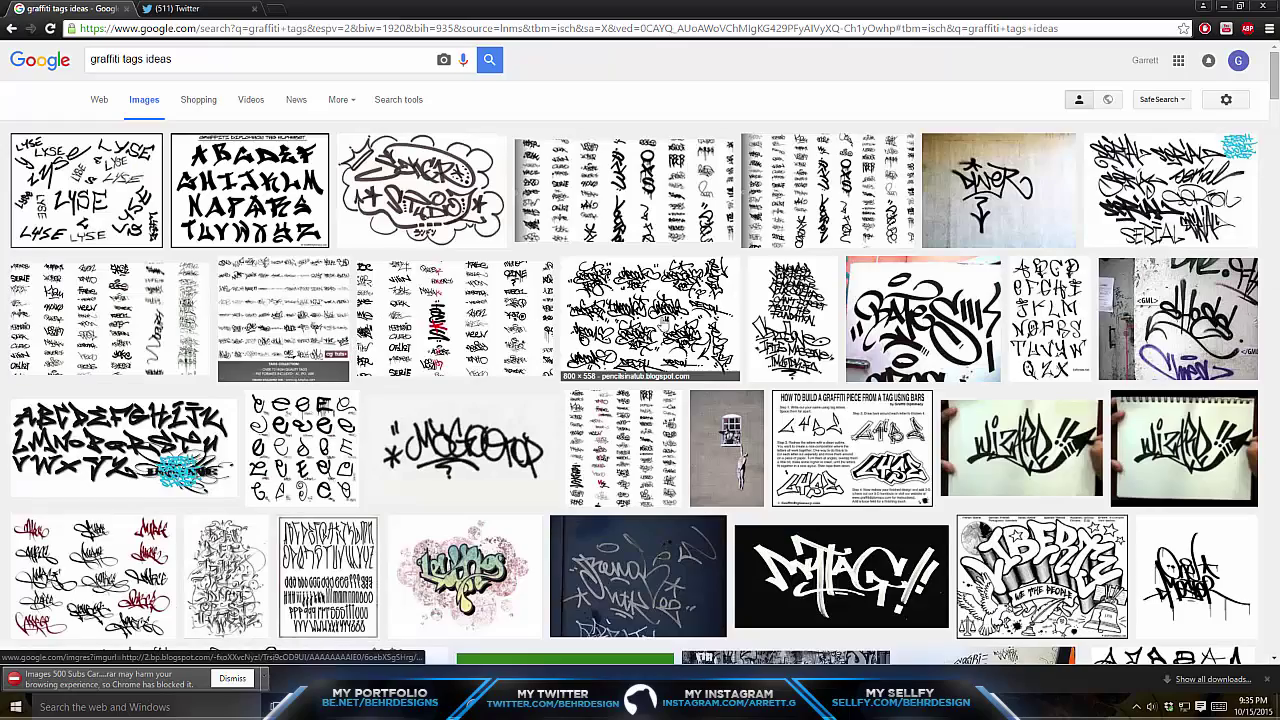
# - Preview the Graffiti Writing Style image and the Fresh Paint sheet of SERIAL tags, and return to Illustrator
pyautogui.click(676, 324)
pyautogui.scroll(3, 593, 227)
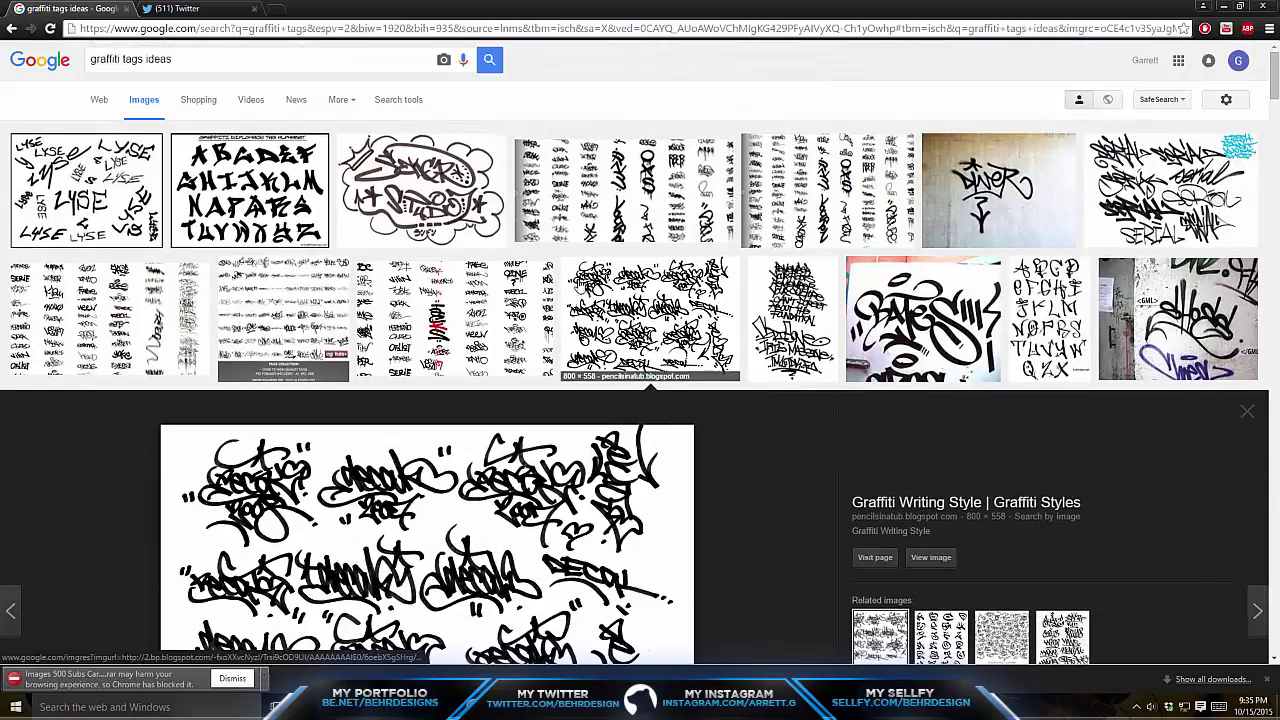
pyautogui.click(1090, 226)
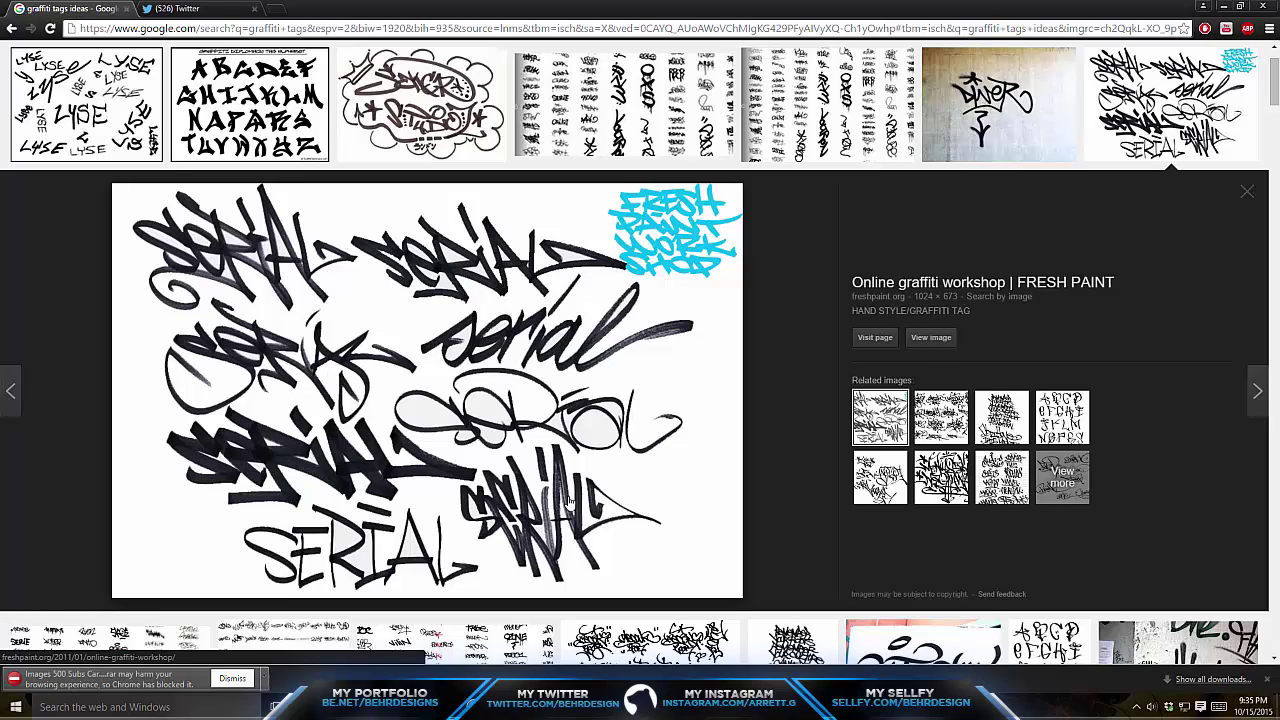
pyautogui.hotkey('alt', 'Tab')
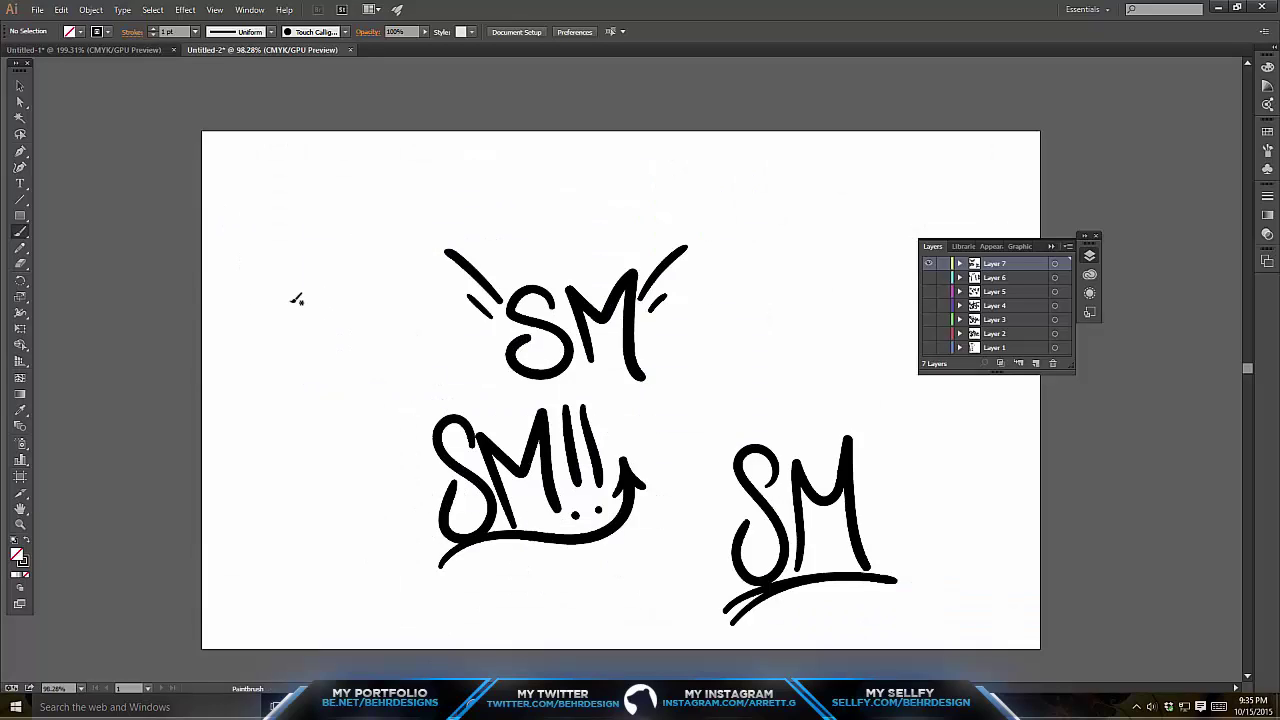
# - Try slanted S and M lettering with a U-shaped stroke between them beside the first SM, and undo it along with the third SM's second underline
pyautogui.moveTo(304, 289)
pyautogui.mouseDown()
pyautogui.moveTo(286, 286)
pyautogui.moveTo(344, 340)
pyautogui.moveTo(343, 322)
pyautogui.mouseUp()
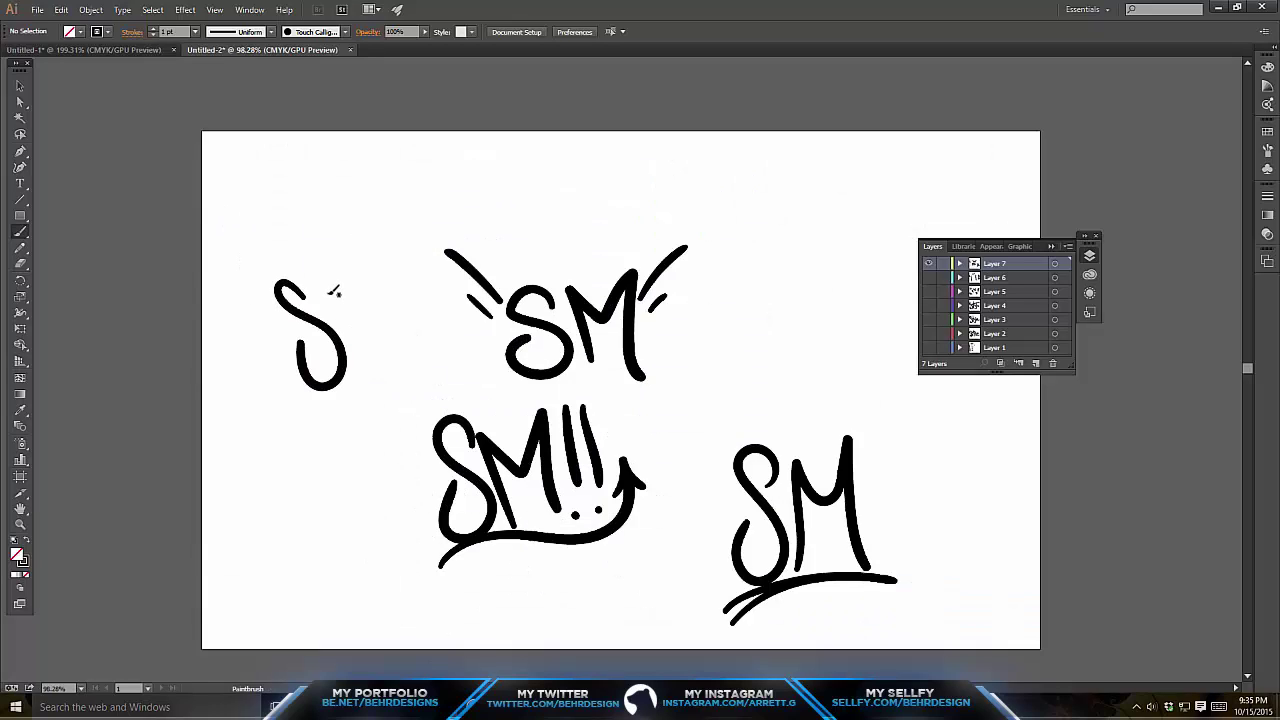
pyautogui.moveTo(310, 244)
pyautogui.mouseDown()
pyautogui.moveTo(323, 283)
pyautogui.moveTo(387, 342)
pyautogui.moveTo(316, 237)
pyautogui.mouseUp()
pyautogui.moveTo(404, 331)
pyautogui.mouseDown()
pyautogui.moveTo(351, 256)
pyautogui.moveTo(380, 243)
pyautogui.moveTo(457, 341)
pyautogui.mouseUp()
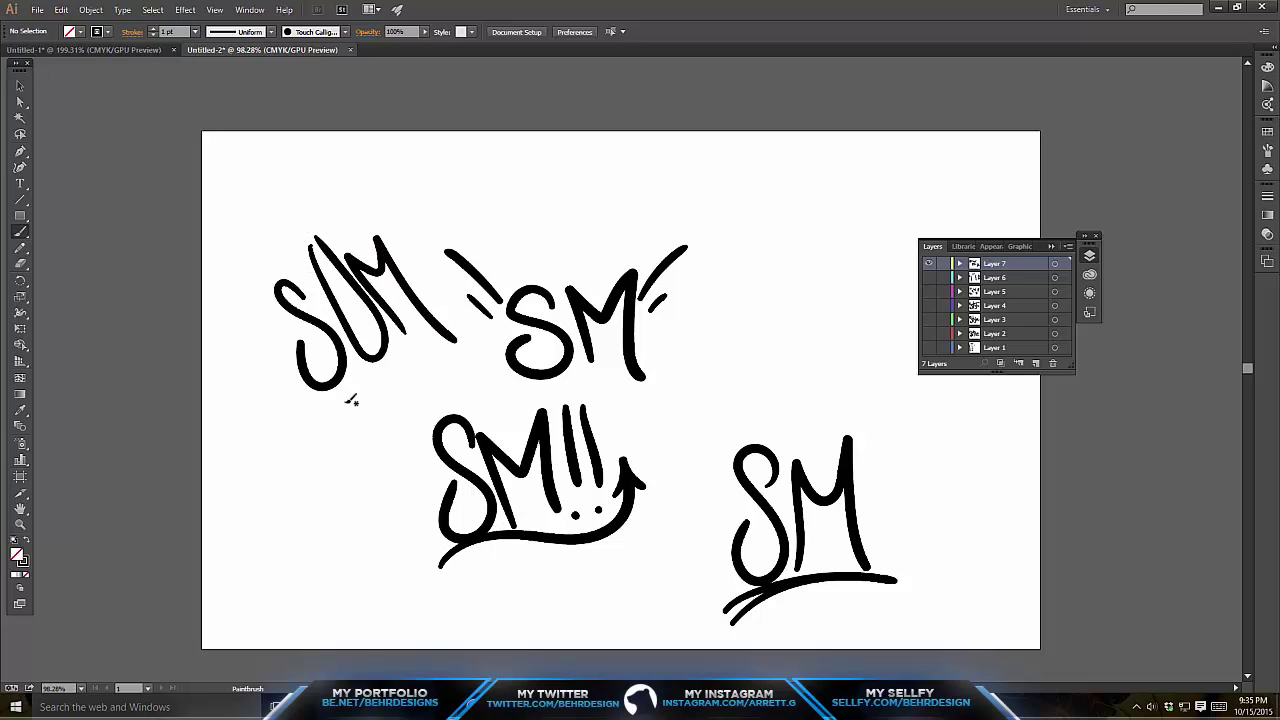
pyautogui.moveTo(332, 404); pyautogui.dragTo(452, 338)
pyautogui.hotkey('ctrl', 'z')
pyautogui.hotkey('ctrl', 'z')
pyautogui.hotkey('ctrl', 'z')
pyautogui.hotkey('ctrl', 'z')
pyautogui.hotkey('ctrl', 'z')
pyautogui.hotkey('ctrl', 'z')
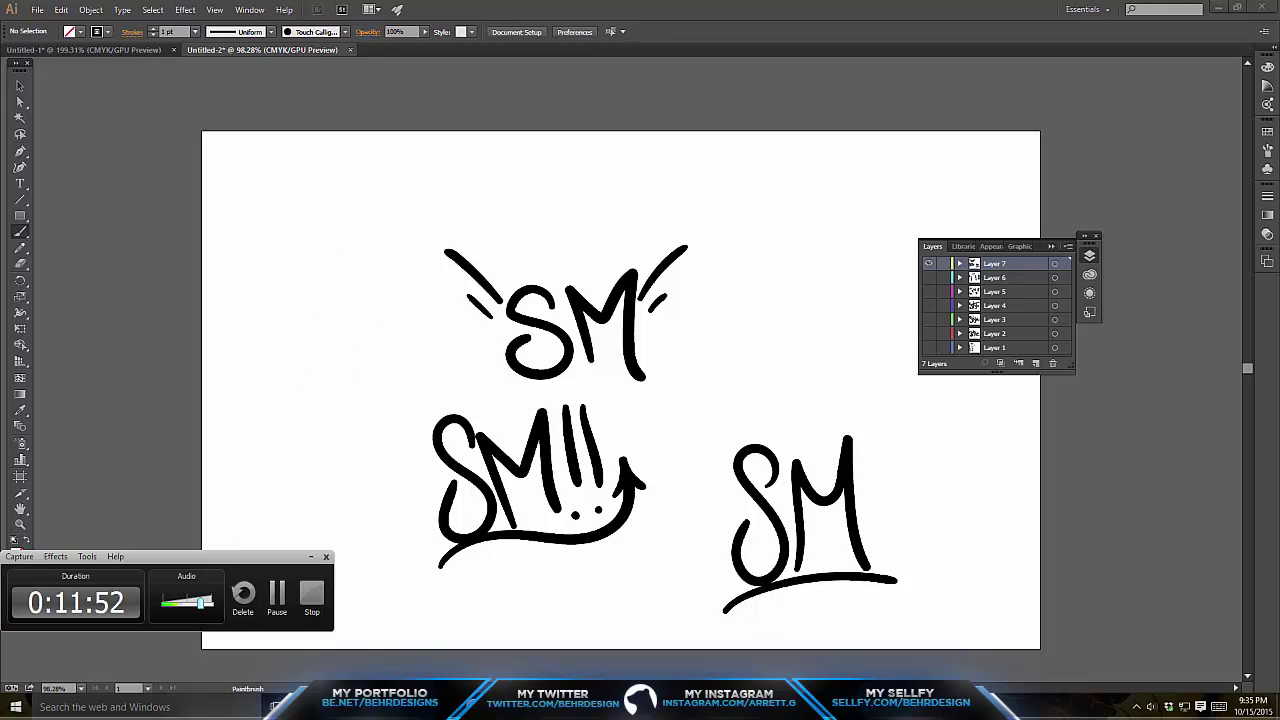
# - Switch to Chrome, preview the Different Forms and Techniques of Street Art Graffiti tag sheet, and return to Illustrator
pyautogui.hotkey('alt', 'Tab')
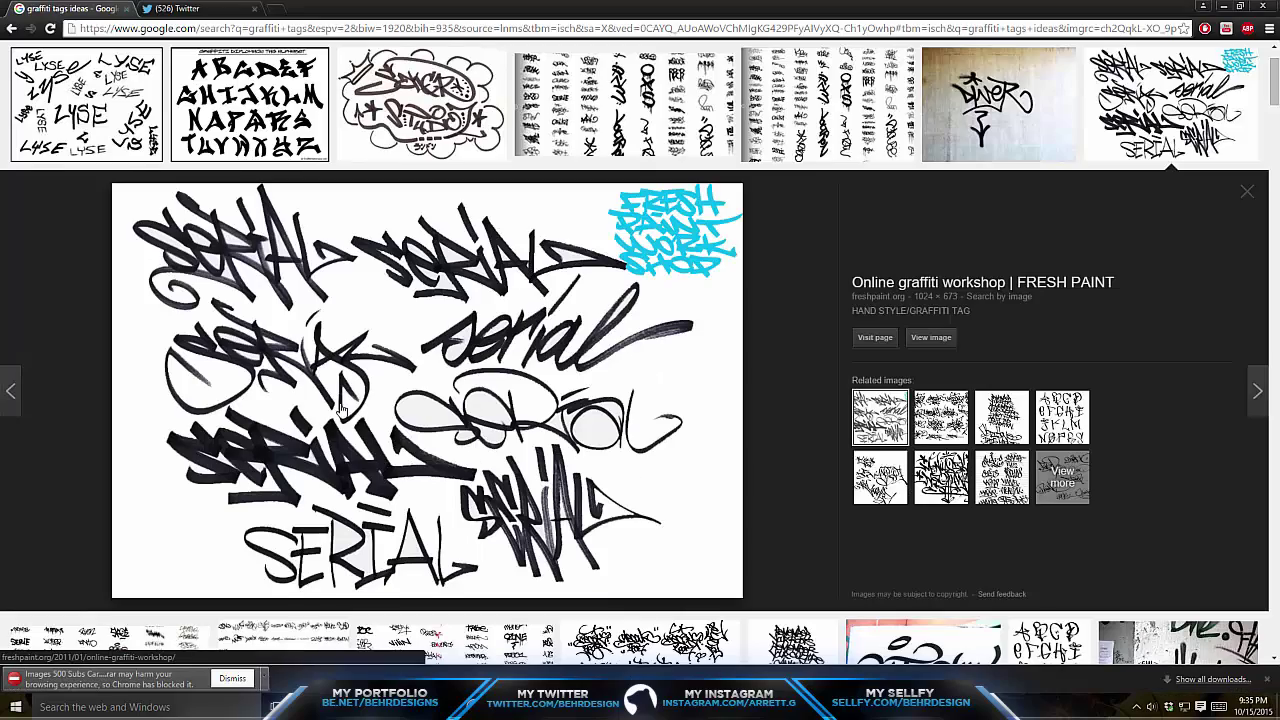
pyautogui.scroll(-3, 400, 450)
pyautogui.click(476, 452)
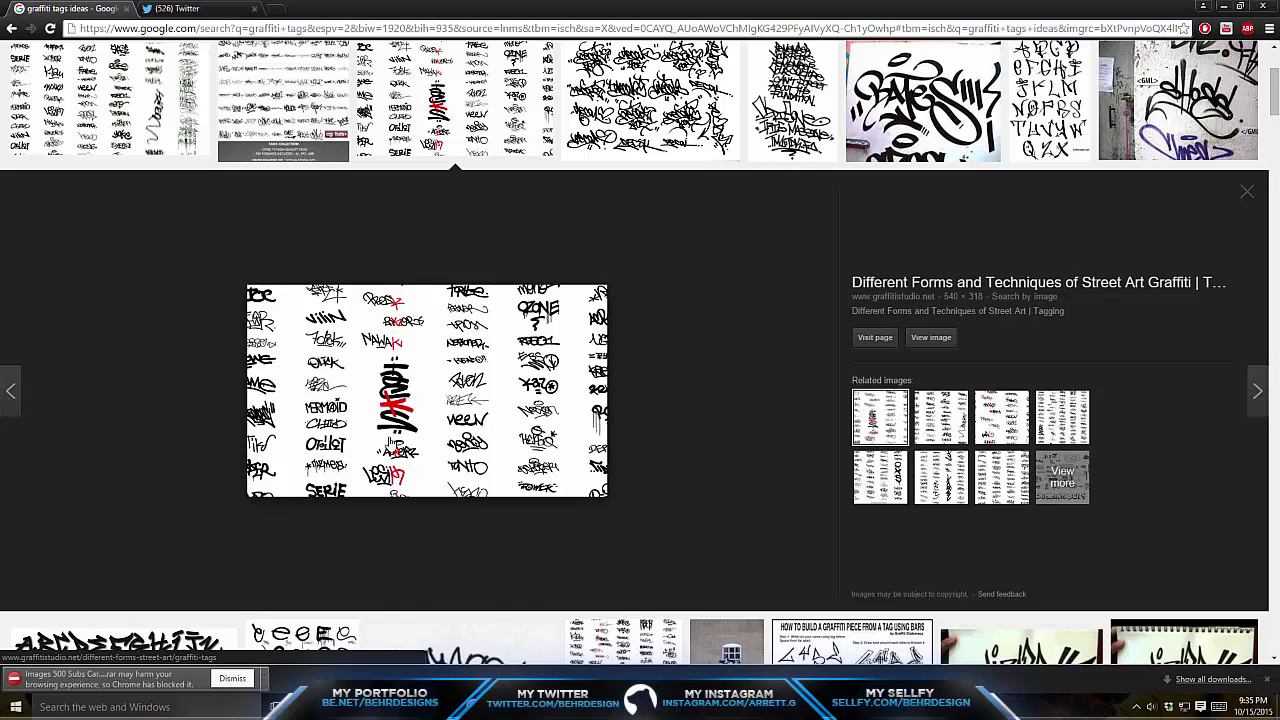
pyautogui.click(368, 707)
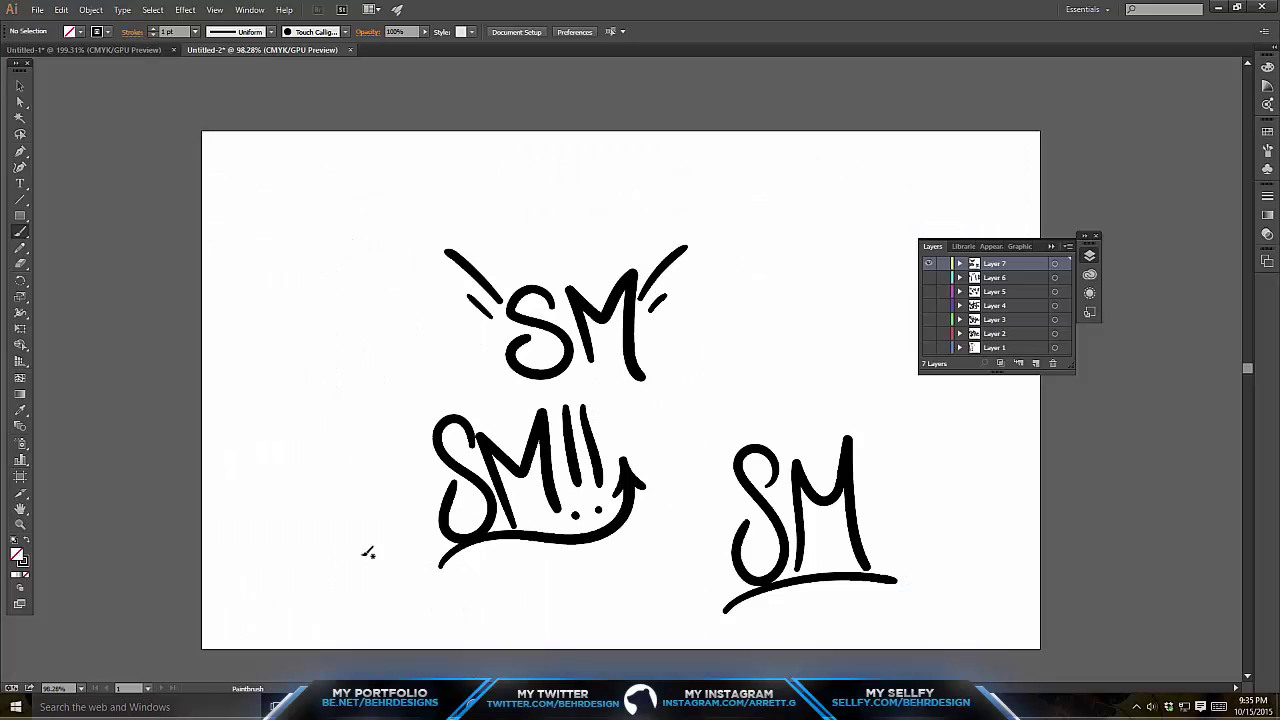
# - Set the stroke weight to 0.5 pt and try thin brush strokes beside the first SM, undoing them
pyautogui.click(178, 31)
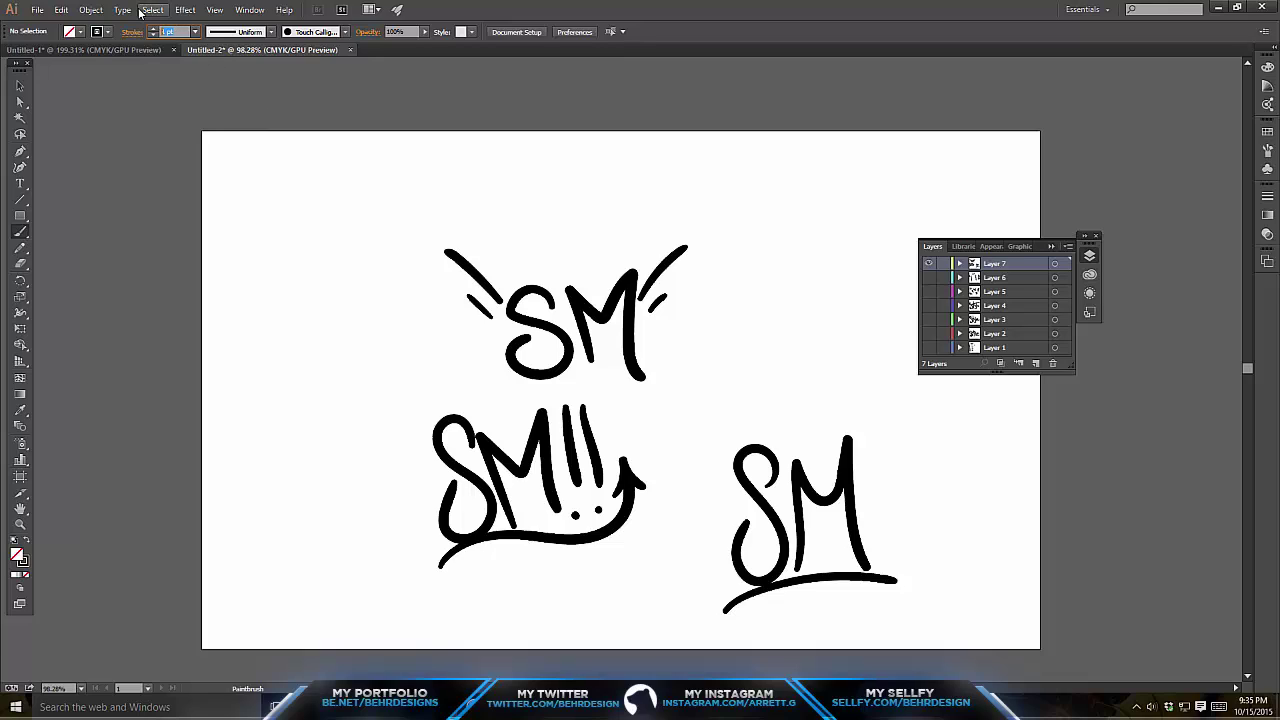
pyautogui.write('0.5')
pyautogui.press('Return')
pyautogui.moveTo(273, 251)
pyautogui.mouseDown()
pyautogui.moveTo(298, 336)
pyautogui.moveTo(358, 326)
pyautogui.moveTo(294, 294)
pyautogui.moveTo(341, 334)
pyautogui.mouseUp()
pyautogui.hotkey('ctrl', 'z')
pyautogui.hotkey('ctrl', 'z')
pyautogui.hotkey('ctrl', 'z')
# - Try a thin slanted SM with a pair of accent strokes at each side beside the first SM, and undo it
pyautogui.moveTo(298, 283)
pyautogui.mouseDown()
pyautogui.moveTo(356, 368)
pyautogui.moveTo(319, 286)
pyautogui.moveTo(435, 365)
pyautogui.mouseUp()
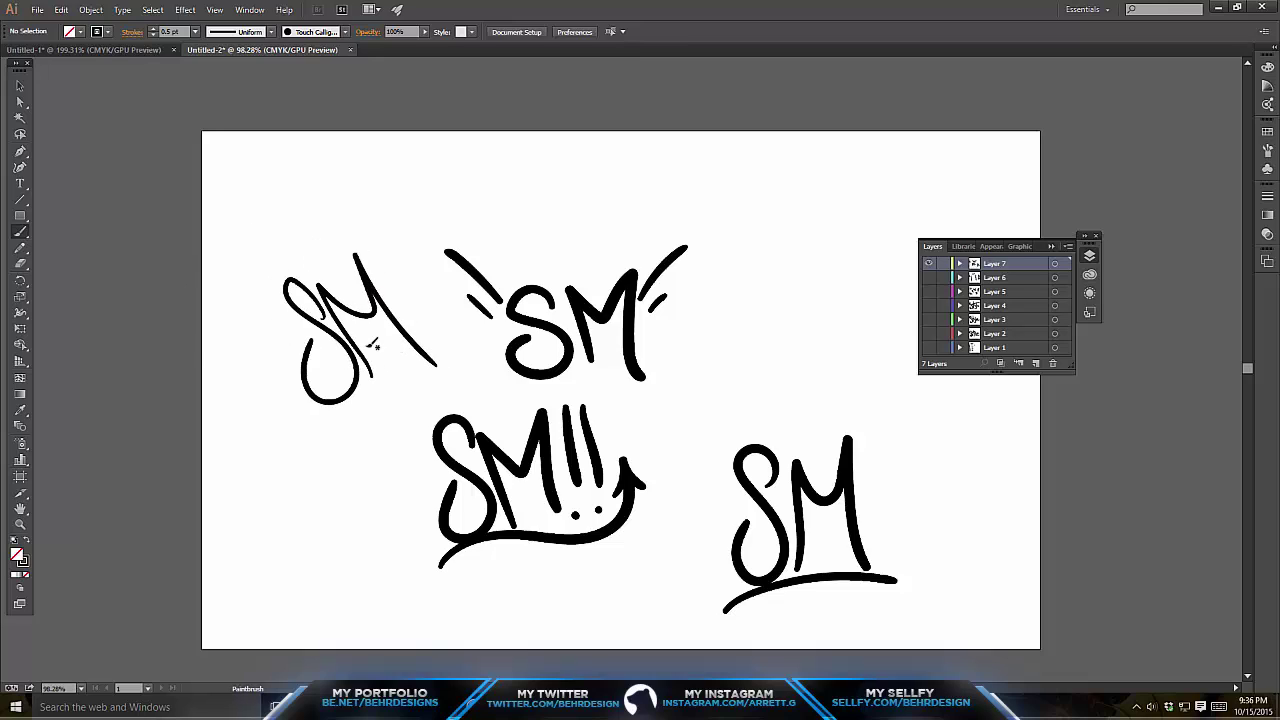
pyautogui.moveTo(311, 446); pyautogui.dragTo(403, 377)
pyautogui.moveTo(343, 437); pyautogui.dragTo(433, 390)
pyautogui.hotkey('ctrl', 'z')
pyautogui.hotkey('ctrl', 'z')
pyautogui.moveTo(384, 262); pyautogui.dragTo(393, 232)
pyautogui.moveTo(398, 264); pyautogui.dragTo(406, 166)
pyautogui.moveTo(285, 329); pyautogui.dragTo(259, 309)
pyautogui.moveTo(280, 347); pyautogui.dragTo(180, 307)
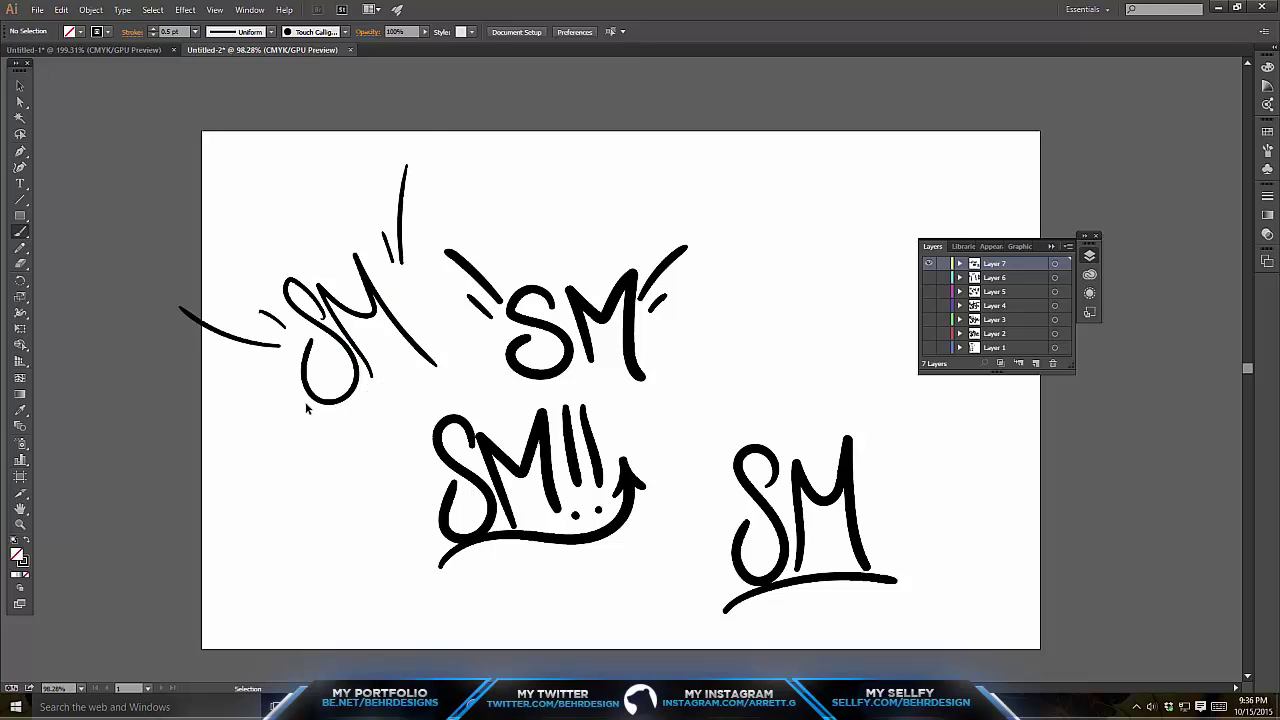
pyautogui.hotkey('ctrl', 'z')
pyautogui.hotkey('ctrl', 'z')
pyautogui.hotkey('ctrl', 'z')
pyautogui.hotkey('ctrl', 'z')
pyautogui.hotkey('ctrl', 'z')
pyautogui.hotkey('ctrl', 'z')
pyautogui.hotkey('ctrl', 'z')
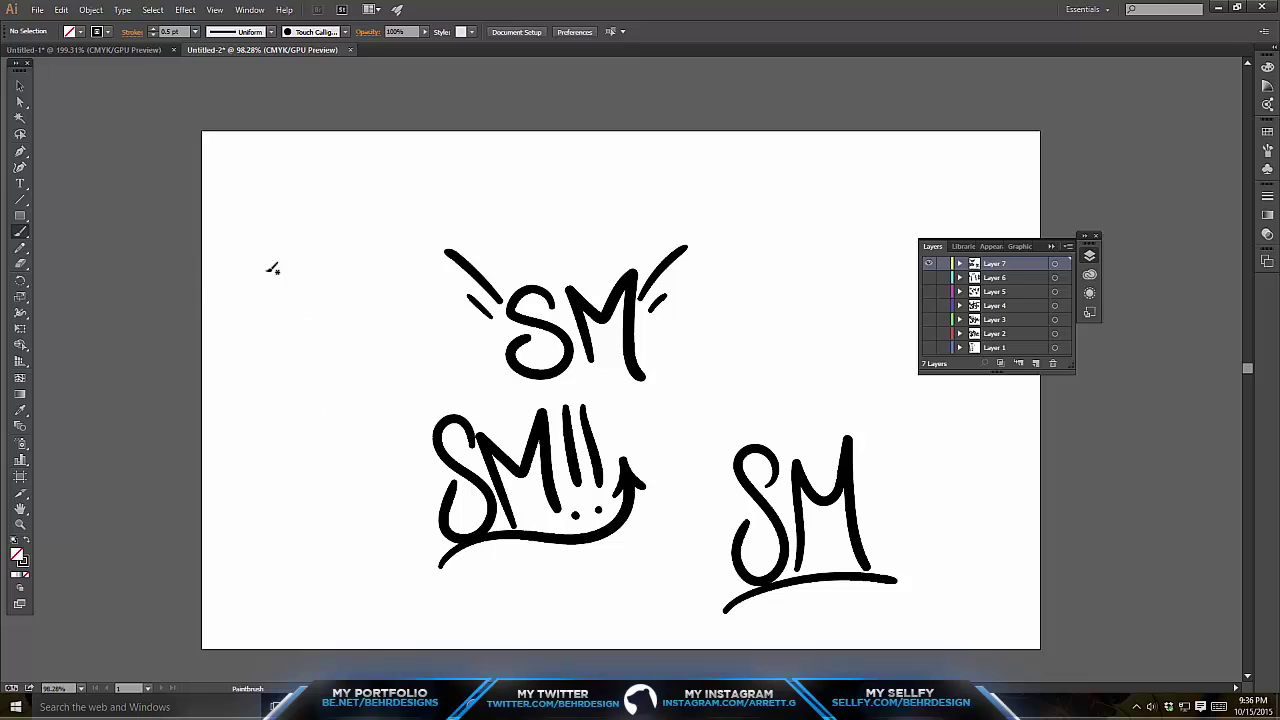
# - Try a slanted handwritten name signature beside the first SM, and undo all its strokes
pyautogui.moveTo(255, 244); pyautogui.dragTo(308, 314)
pyautogui.hotkey('ctrl', 'z')
pyautogui.moveTo(272, 274)
pyautogui.mouseDown()
pyautogui.moveTo(286, 370)
pyautogui.moveTo(286, 320)
pyautogui.moveTo(322, 342)
pyautogui.moveTo(322, 321)
pyautogui.moveTo(339, 372)
pyautogui.mouseUp()
pyautogui.hotkey('ctrl', 'z')
pyautogui.moveTo(338, 349); pyautogui.dragTo(368, 336)
pyautogui.moveTo(339, 281)
pyautogui.mouseDown()
pyautogui.moveTo(369, 334)
pyautogui.moveTo(390, 326)
pyautogui.mouseUp()
pyautogui.moveTo(355, 313); pyautogui.dragTo(376, 289)
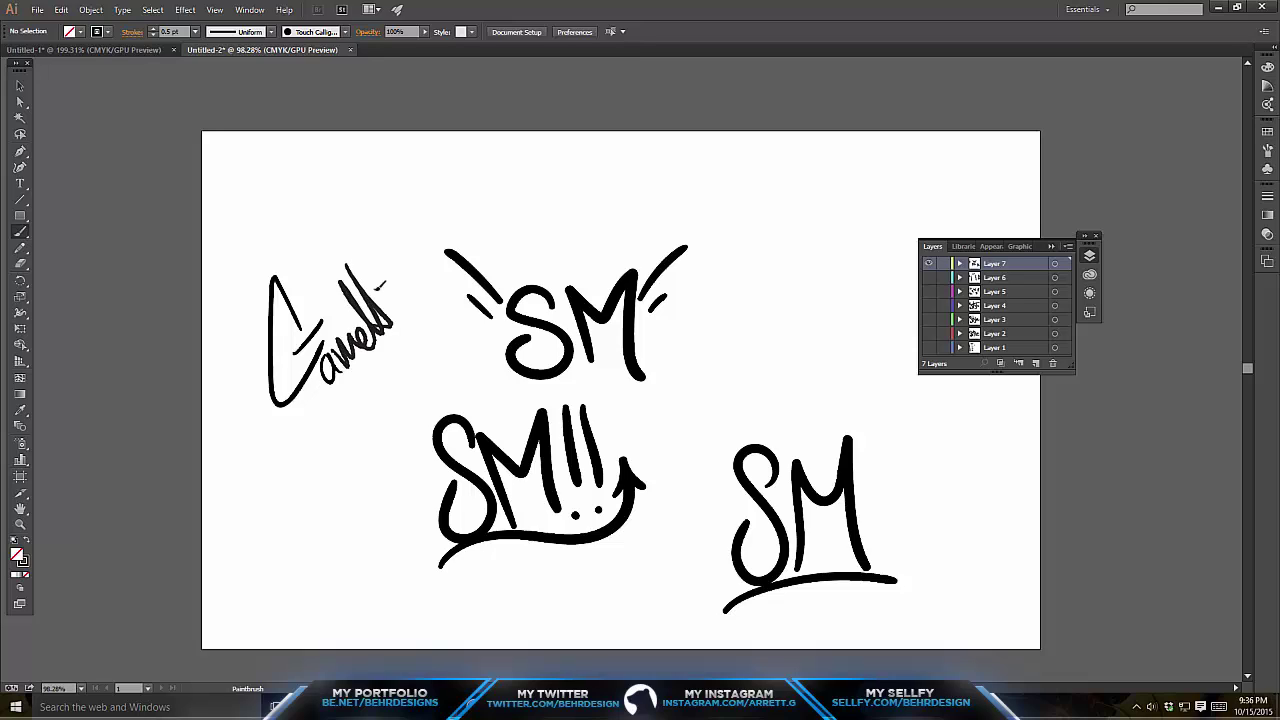
pyautogui.hotkey('ctrl', 'z')
pyautogui.hotkey('ctrl', 'z')
pyautogui.hotkey('ctrl', 'z')
pyautogui.hotkey('ctrl', 'z')
pyautogui.hotkey('ctrl', 'z')
pyautogui.hotkey('ctrl', 'z')
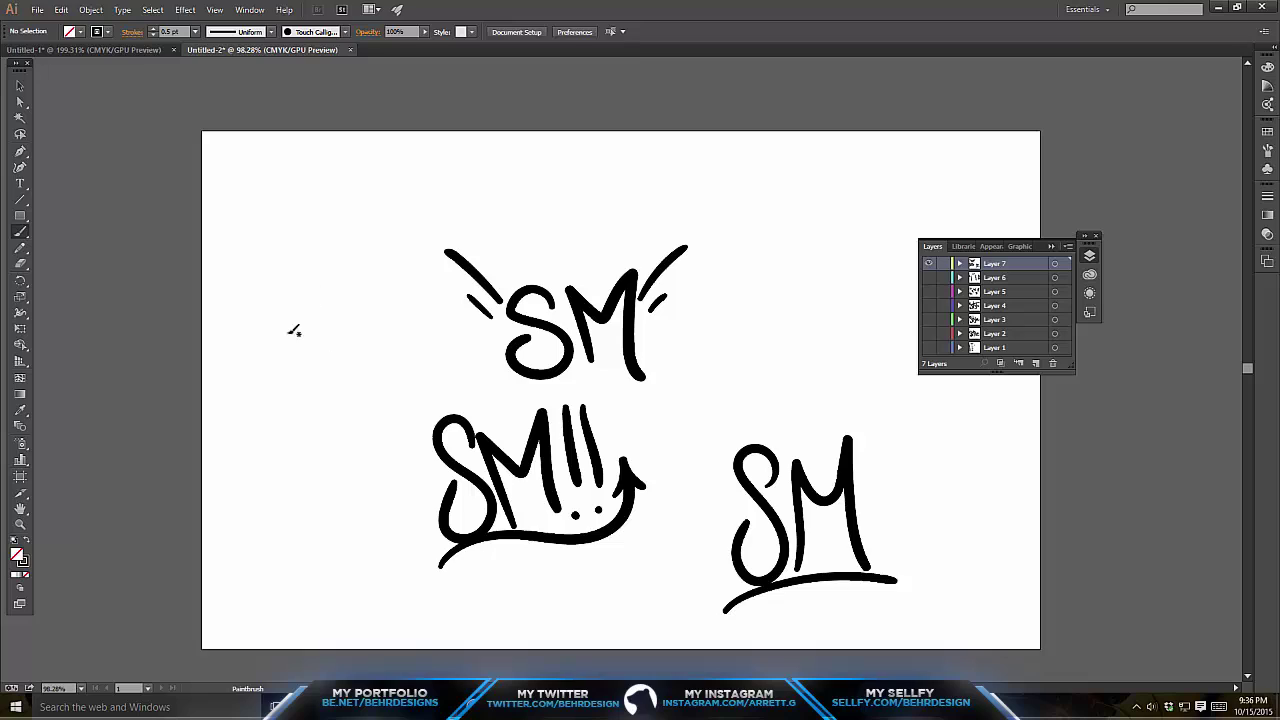
pyautogui.moveTo(330, 336)
pyautogui.mouseDown()
pyautogui.moveTo(375, 428)
pyautogui.moveTo(336, 332)
pyautogui.moveTo(359, 294)
pyautogui.moveTo(420, 396)
pyautogui.mouseUp()
pyautogui.hotkey('ctrl', 'z')
pyautogui.hotkey('ctrl', 'z')
# - Set the stroke weight to 0.2 pt and sketch three small S variations in a row beside the first SM's accent stroke
pyautogui.click(167, 33)
pyautogui.moveTo(257, 245); pyautogui.dragTo(286, 340)
pyautogui.hotkey('ctrl', 'z')
pyautogui.moveTo(304, 207)
pyautogui.mouseDown()
pyautogui.moveTo(314, 239)
pyautogui.moveTo(319, 214)
pyautogui.moveTo(354, 264)
pyautogui.moveTo(371, 222)
pyautogui.moveTo(359, 297)
pyautogui.moveTo(331, 273)
pyautogui.moveTo(353, 238)
pyautogui.mouseUp()
pyautogui.hotkey('ctrl', 'z')
pyautogui.hotkey('ctrl', 'z')
pyautogui.hotkey('ctrl', 'z')
pyautogui.moveTo(316, 234)
pyautogui.mouseDown()
pyautogui.moveTo(353, 232)
pyautogui.moveTo(372, 251)
pyautogui.moveTo(364, 261)
pyautogui.moveTo(408, 246)
pyautogui.mouseUp()
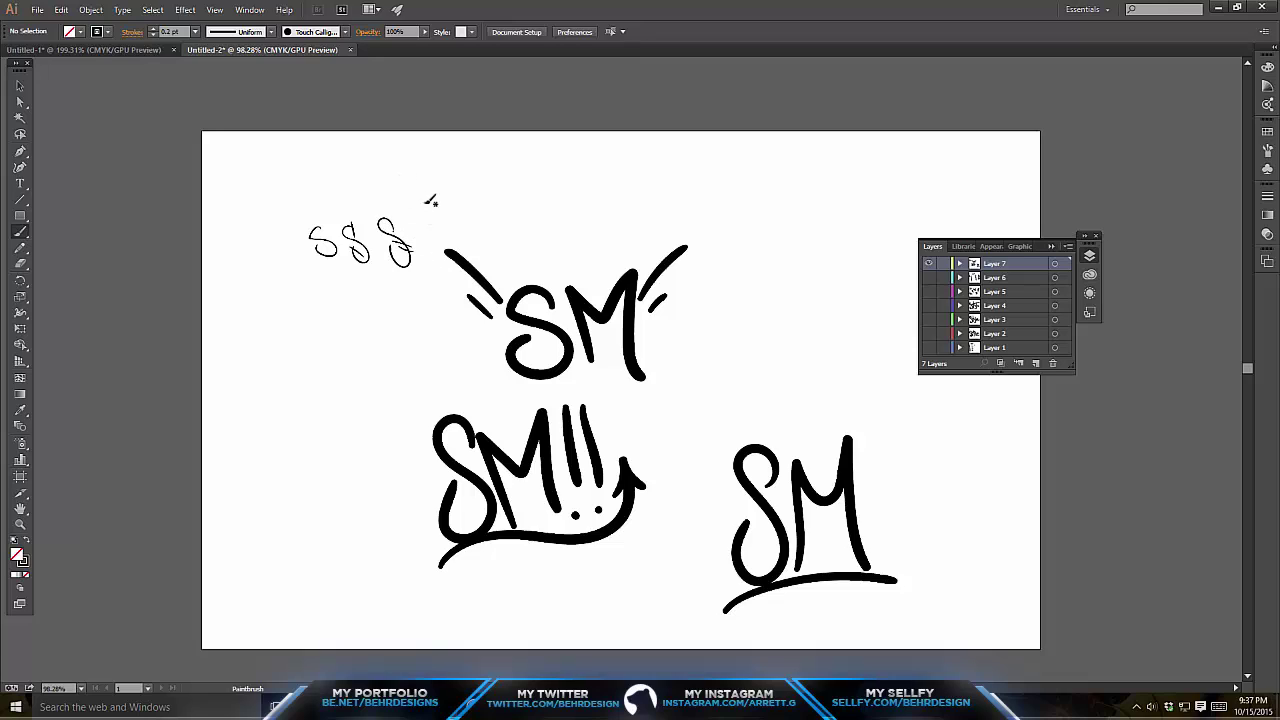
pyautogui.moveTo(458, 224); pyautogui.dragTo(444, 238)
pyautogui.hotkey('ctrl', 'z')
# - Try a thin slanted word beginning with SA under the three small S letters, with tall overlapping strokes
pyautogui.moveTo(306, 334)
pyautogui.mouseDown()
pyautogui.moveTo(327, 421)
pyautogui.moveTo(322, 375)
pyautogui.mouseUp()
pyautogui.moveTo(350, 406)
pyautogui.mouseDown()
pyautogui.moveTo(352, 371)
pyautogui.moveTo(361, 408)
pyautogui.mouseUp()
pyautogui.moveTo(348, 376); pyautogui.dragTo(361, 371)
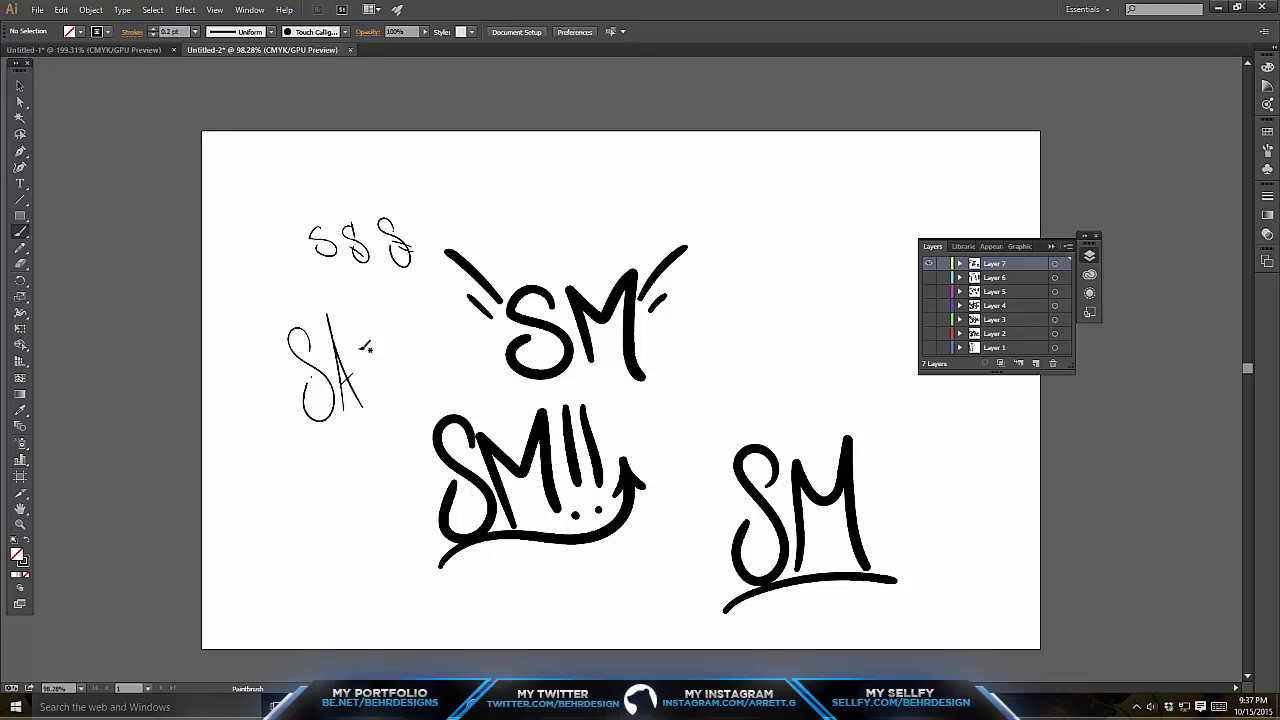
pyautogui.moveTo(369, 401)
pyautogui.mouseDown()
pyautogui.moveTo(340, 343)
pyautogui.moveTo(369, 280)
pyautogui.mouseUp()
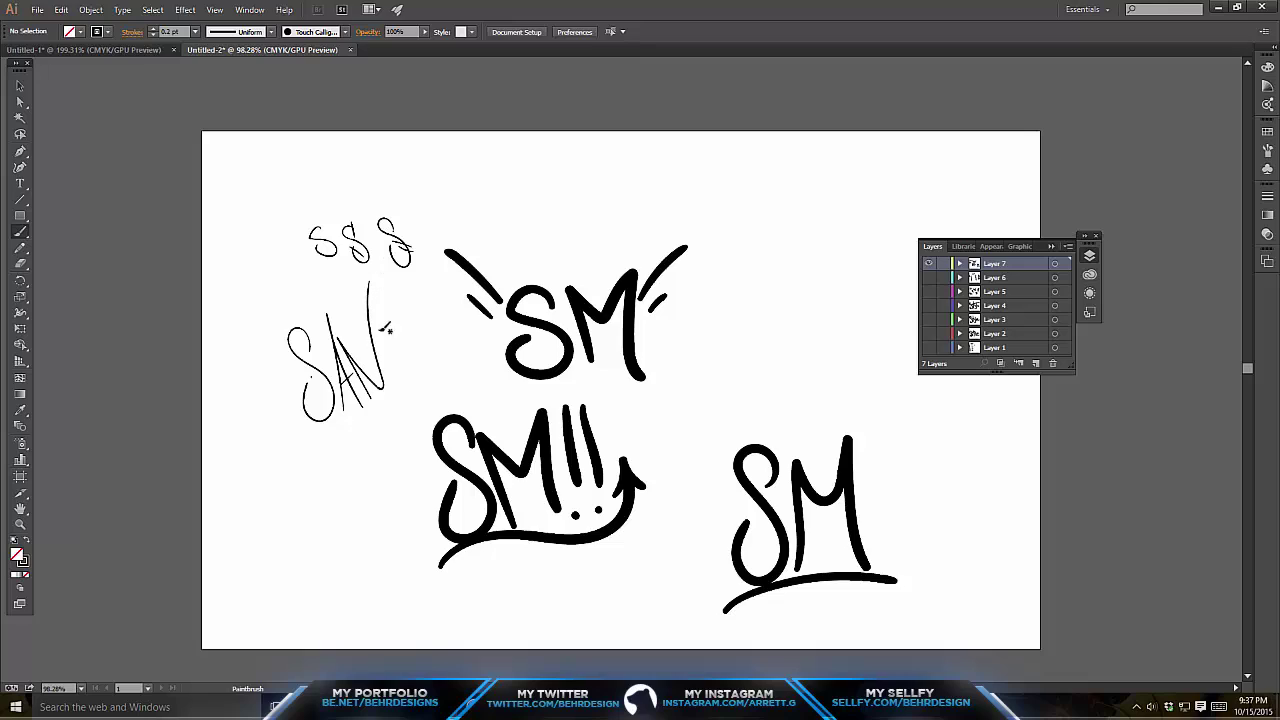
pyautogui.moveTo(403, 380)
pyautogui.mouseDown()
pyautogui.moveTo(381, 272)
pyautogui.moveTo(399, 372)
pyautogui.moveTo(389, 288)
pyautogui.moveTo(424, 374)
pyautogui.moveTo(404, 358)
pyautogui.moveTo(405, 322)
pyautogui.mouseUp()
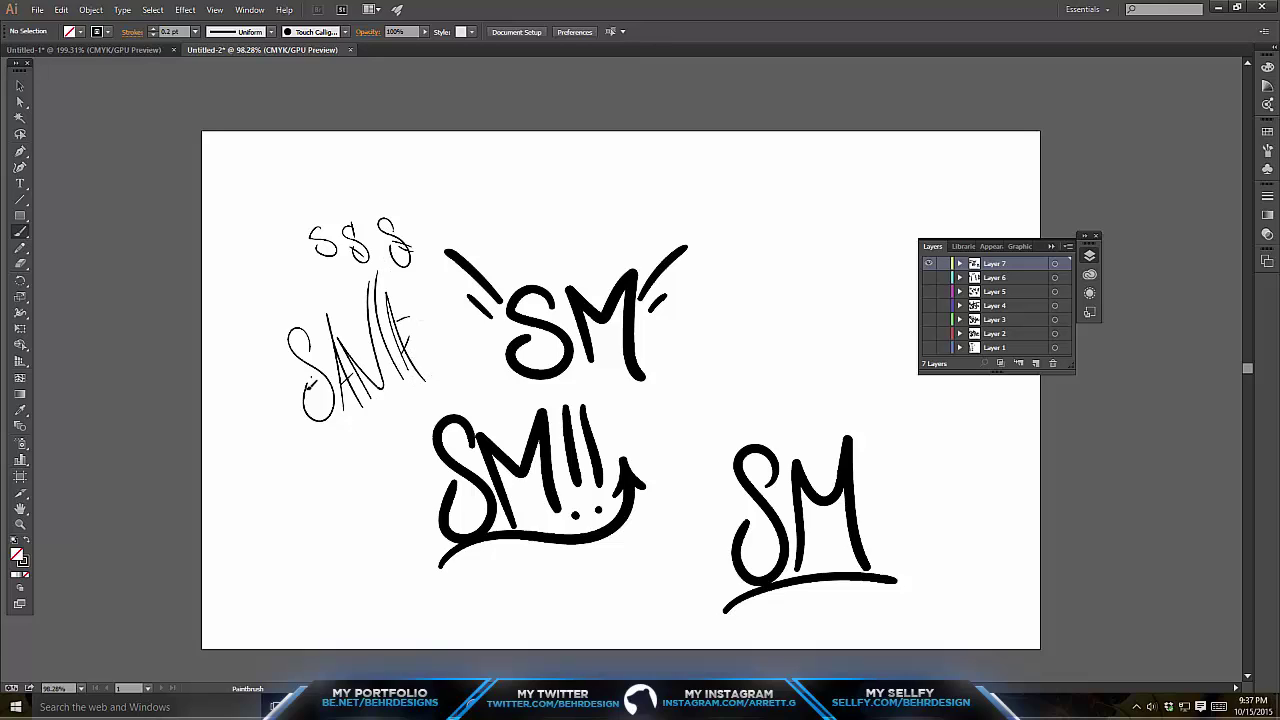
# - Try a tail from the S and a stroke across the thin word, and undo the word together with them
pyautogui.moveTo(308, 388); pyautogui.dragTo(247, 513)
pyautogui.hotkey('ctrl', 'z')
pyautogui.moveTo(359, 349); pyautogui.dragTo(421, 289)
pyautogui.hotkey('ctrl', 'z')
pyautogui.hotkey('ctrl', 'z')
pyautogui.hotkey('ctrl', 'z')
pyautogui.hotkey('ctrl', 'z')
pyautogui.hotkey('ctrl', 'z')
pyautogui.hotkey('ctrl', 'z')
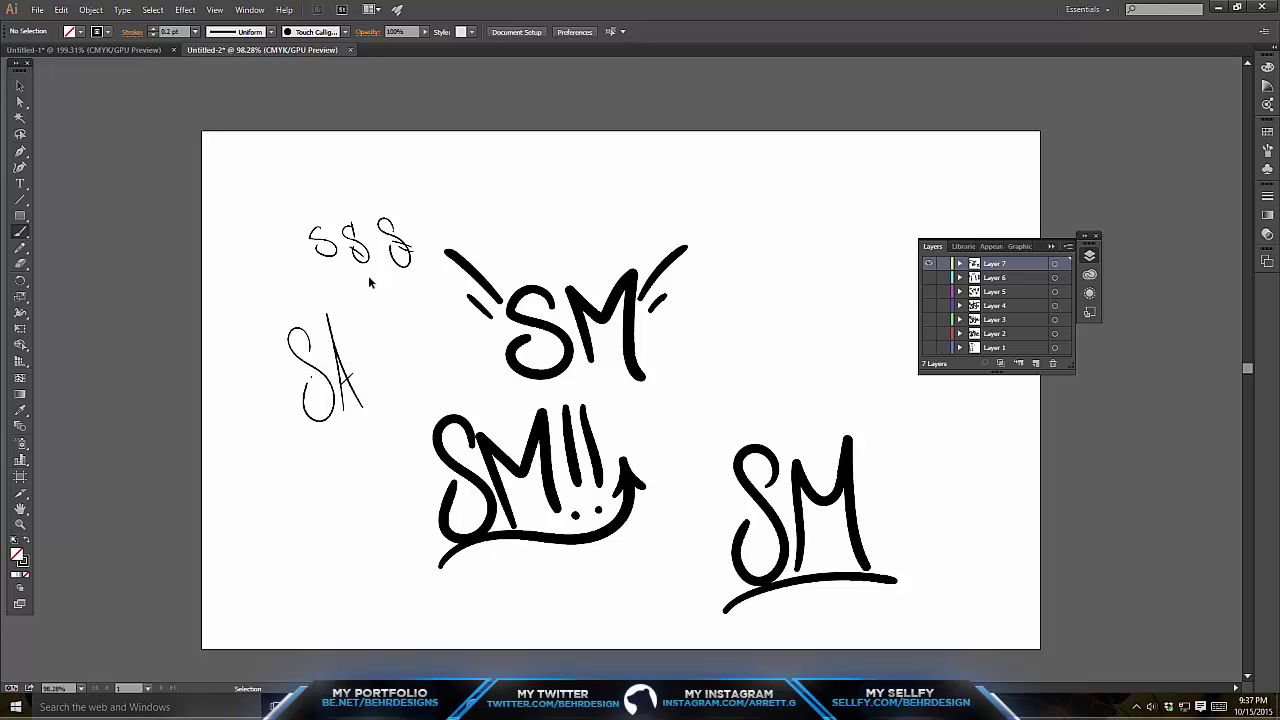
pyautogui.hotkey('ctrl', 'z')
pyautogui.hotkey('ctrl', 'z')
pyautogui.hotkey('ctrl', 'z')
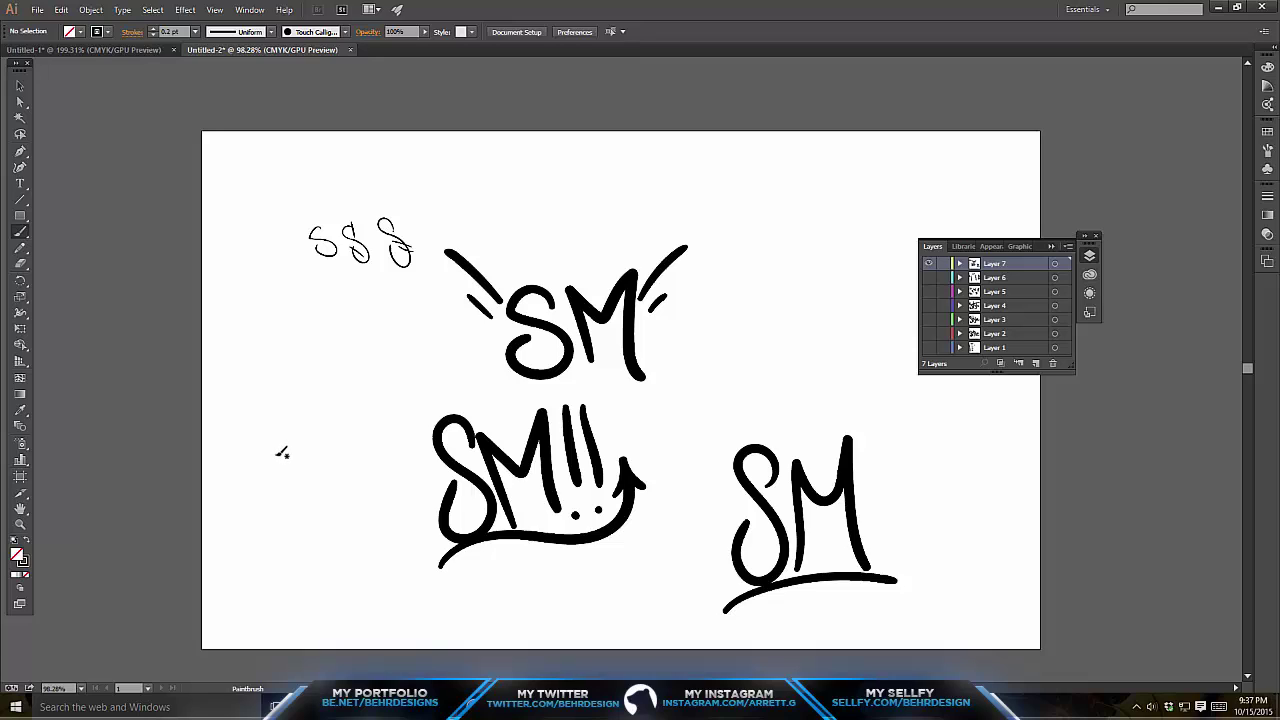
# - Try a large underlined numeral 1 and a Z-like shape beside the SM!! lettering, undoing each
pyautogui.moveTo(283, 428)
pyautogui.mouseDown()
pyautogui.moveTo(246, 513)
pyautogui.moveTo(344, 463)
pyautogui.moveTo(311, 402)
pyautogui.moveTo(270, 519)
pyautogui.moveTo(350, 512)
pyautogui.mouseUp()
pyautogui.hotkey('ctrl', 'z')
pyautogui.hotkey('ctrl', 'z')
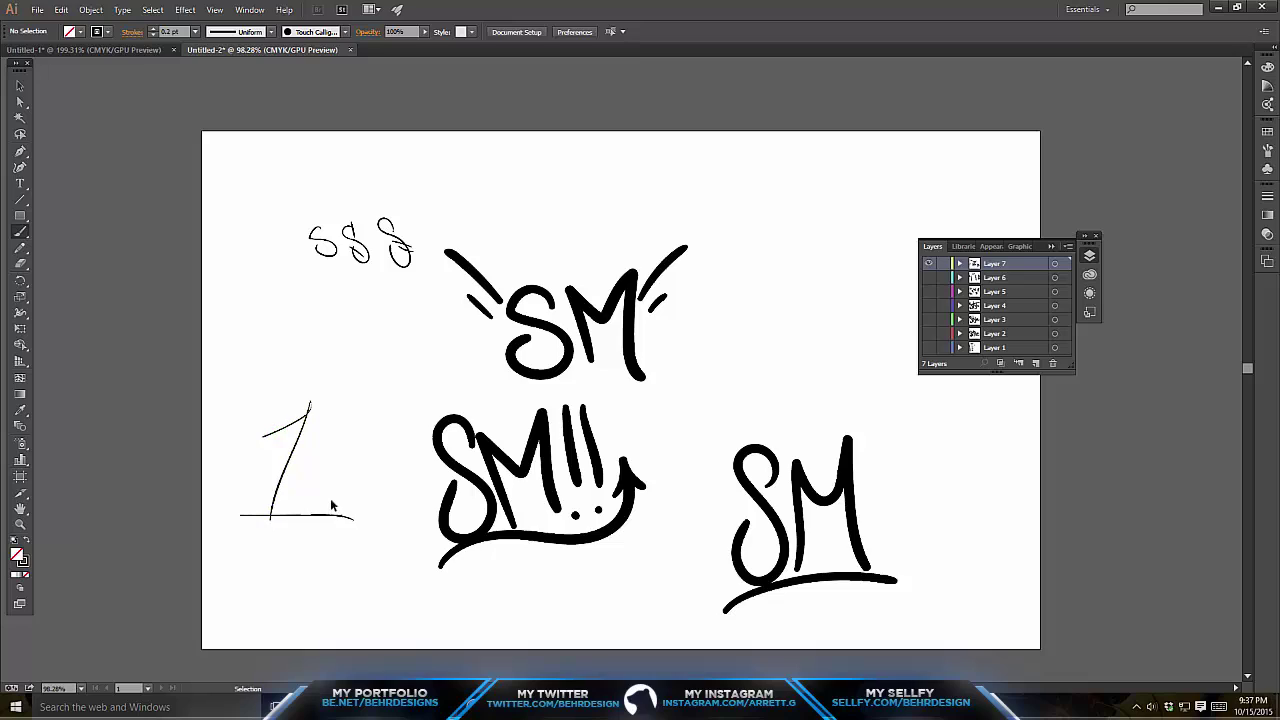
pyautogui.hotkey('ctrl', 'z')
pyautogui.hotkey('ctrl', 'z')
pyautogui.moveTo(253, 455)
pyautogui.mouseDown()
pyautogui.moveTo(282, 446)
pyautogui.moveTo(246, 531)
pyautogui.moveTo(347, 488)
pyautogui.mouseUp()
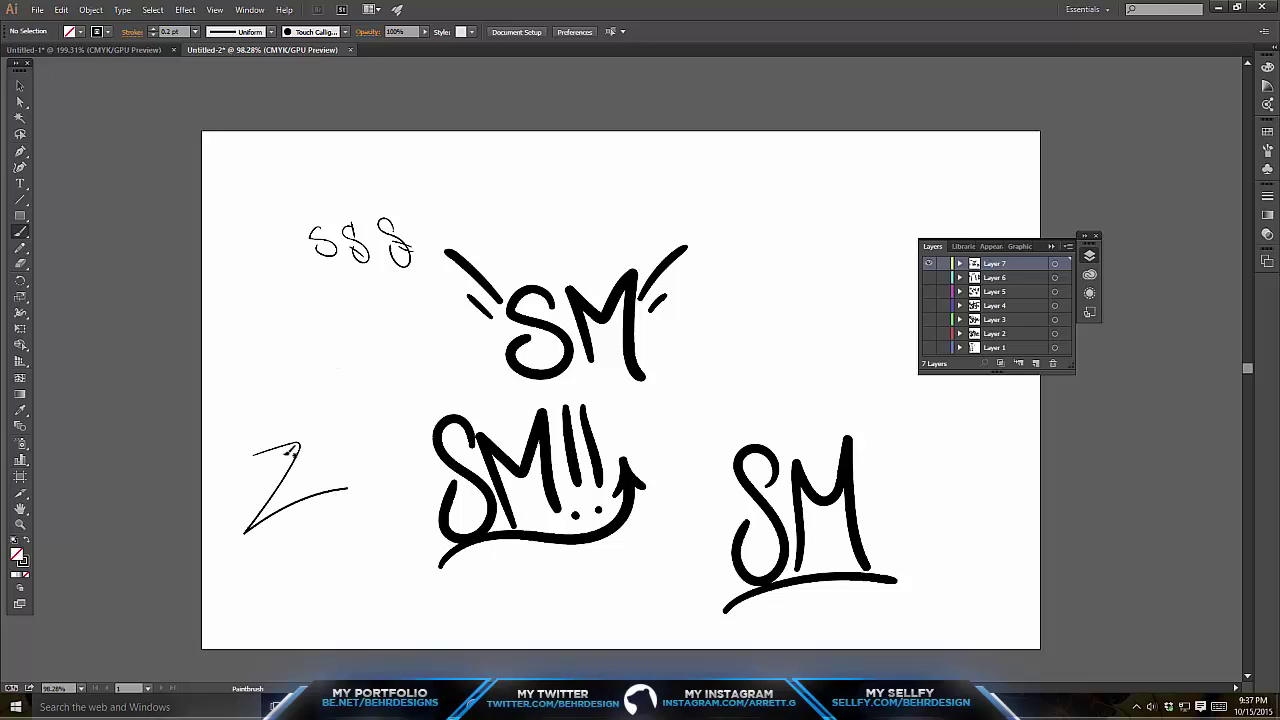
pyautogui.hotkey('ctrl', 'z')
# - Try a long sweeping stroke and a looping flourish in the empty area beside the SM!! lettering, undoing them
pyautogui.moveTo(240, 384)
pyautogui.mouseDown()
pyautogui.moveTo(232, 488)
pyautogui.moveTo(635, 316)
pyautogui.mouseUp()
pyautogui.hotkey('ctrl', 'z')
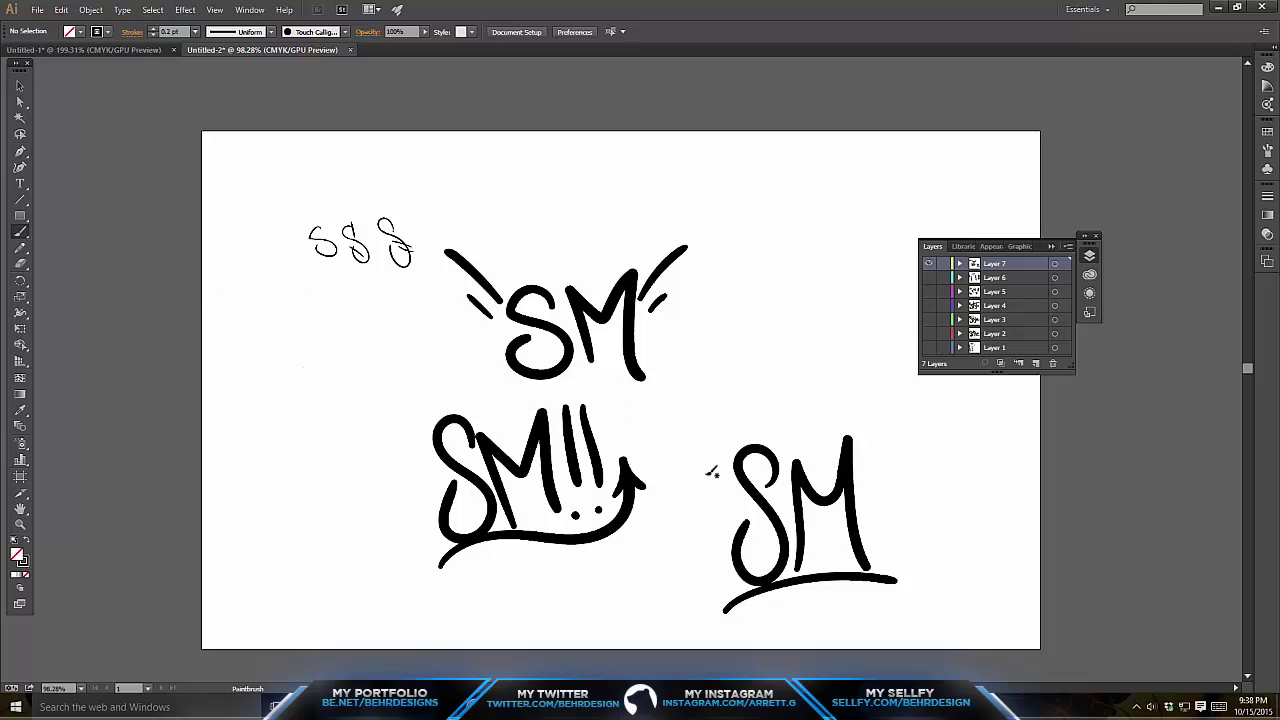
pyautogui.moveTo(292, 328)
pyautogui.mouseDown()
pyautogui.moveTo(300, 440)
pyautogui.moveTo(318, 452)
pyautogui.moveTo(262, 402)
pyautogui.moveTo(297, 414)
pyautogui.moveTo(349, 402)
pyautogui.mouseUp()
pyautogui.hotkey('ctrl', 'z')
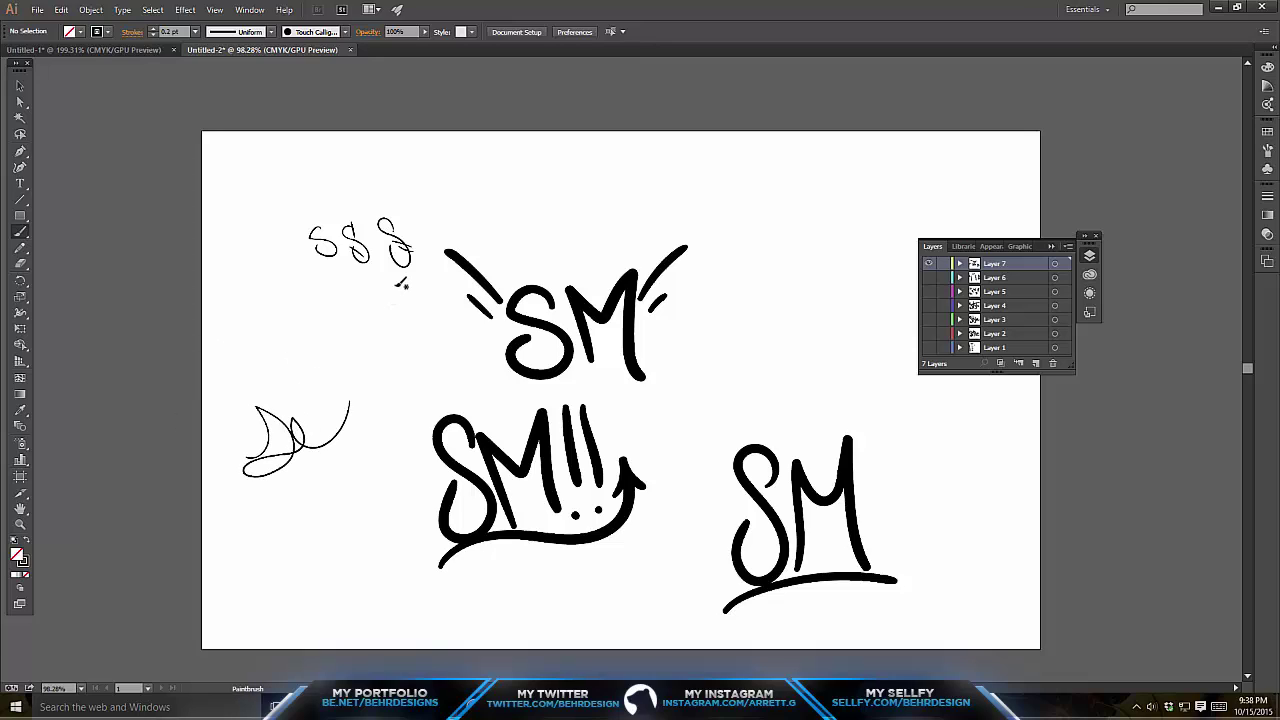
pyautogui.hotkey('ctrl', 'z')
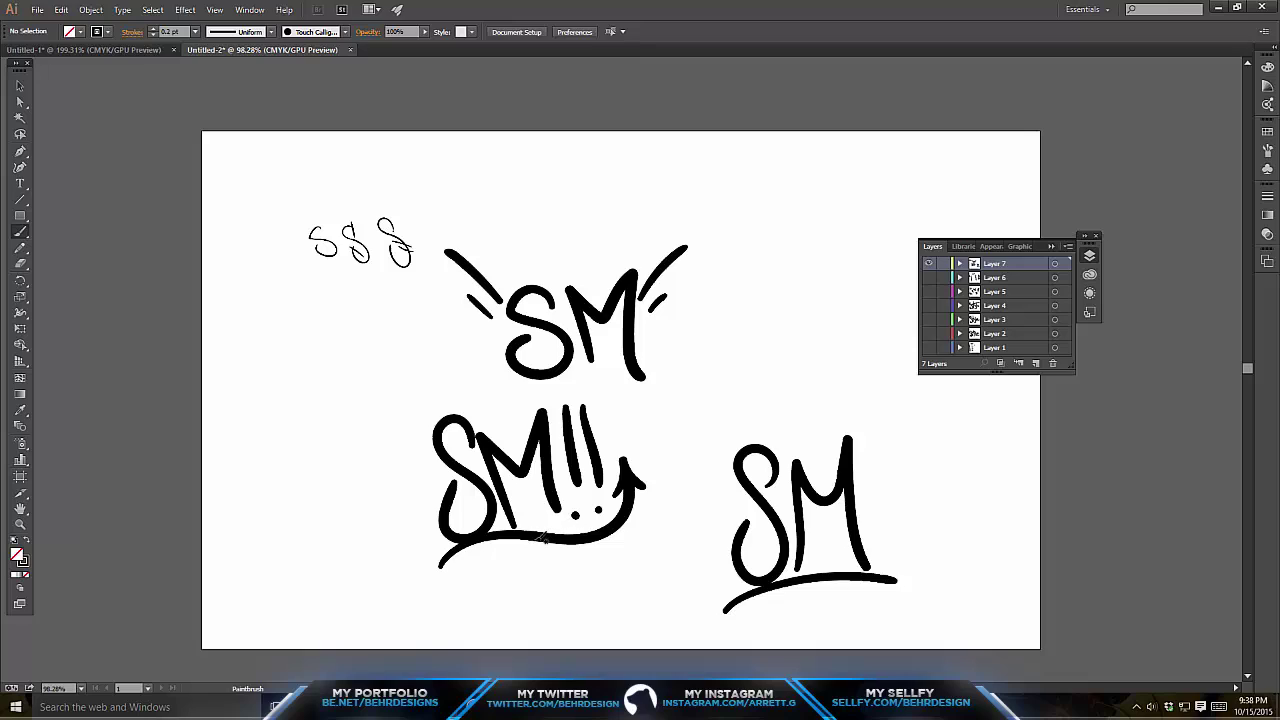
# - Try thin strokes along the curved arrow underline of the SM!! lettering, and undo them
pyautogui.moveTo(558, 540); pyautogui.dragTo(597, 540)
pyautogui.hotkey('ctrl', 'z')
pyautogui.moveTo(583, 539); pyautogui.dragTo(634, 494)
pyautogui.hotkey('ctrl', 'z')
# - Switch to Chrome and examine further graffiti tags ideas image results for lettering and alphabet styles
pyautogui.click(336, 706)
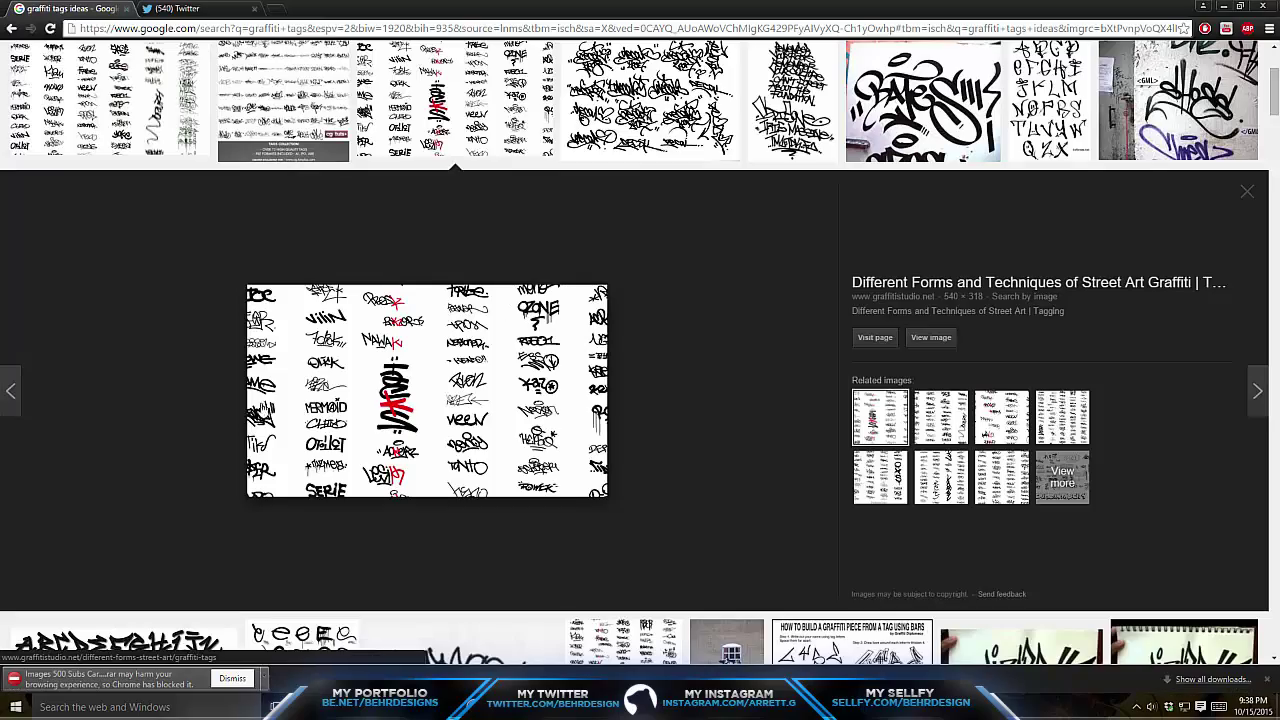
pyautogui.scroll(3, 291, 222)
pyautogui.scroll(-2, 296, 278)
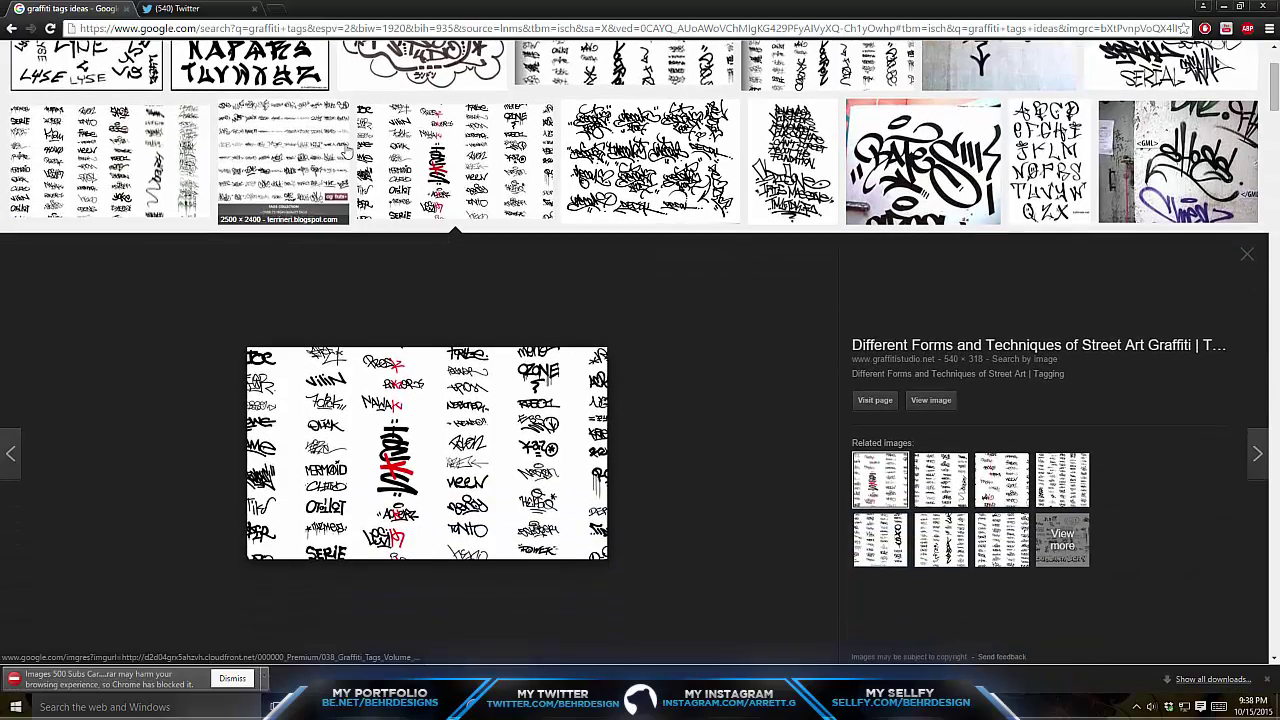
pyautogui.scroll(-4, 244, 284)
pyautogui.scroll(-1, 260, 300)
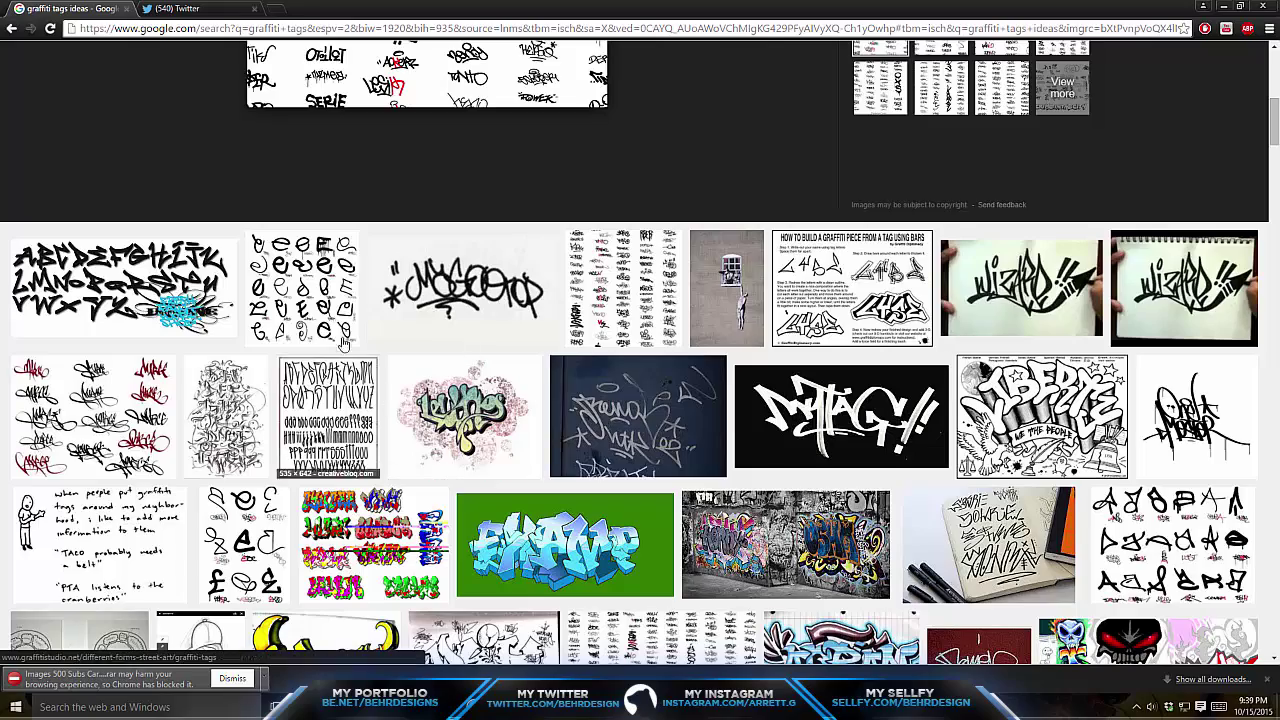
pyautogui.scroll(-3, 466, 360)
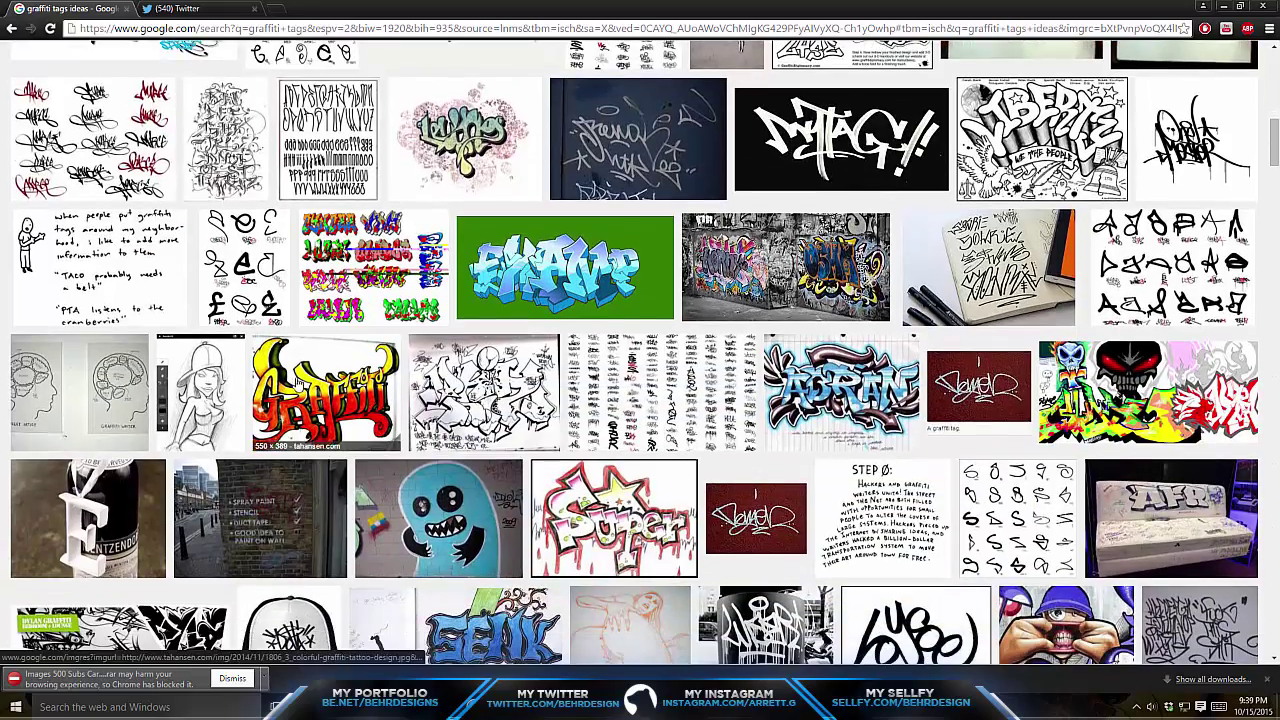
pyautogui.scroll(-3, 314, 283)
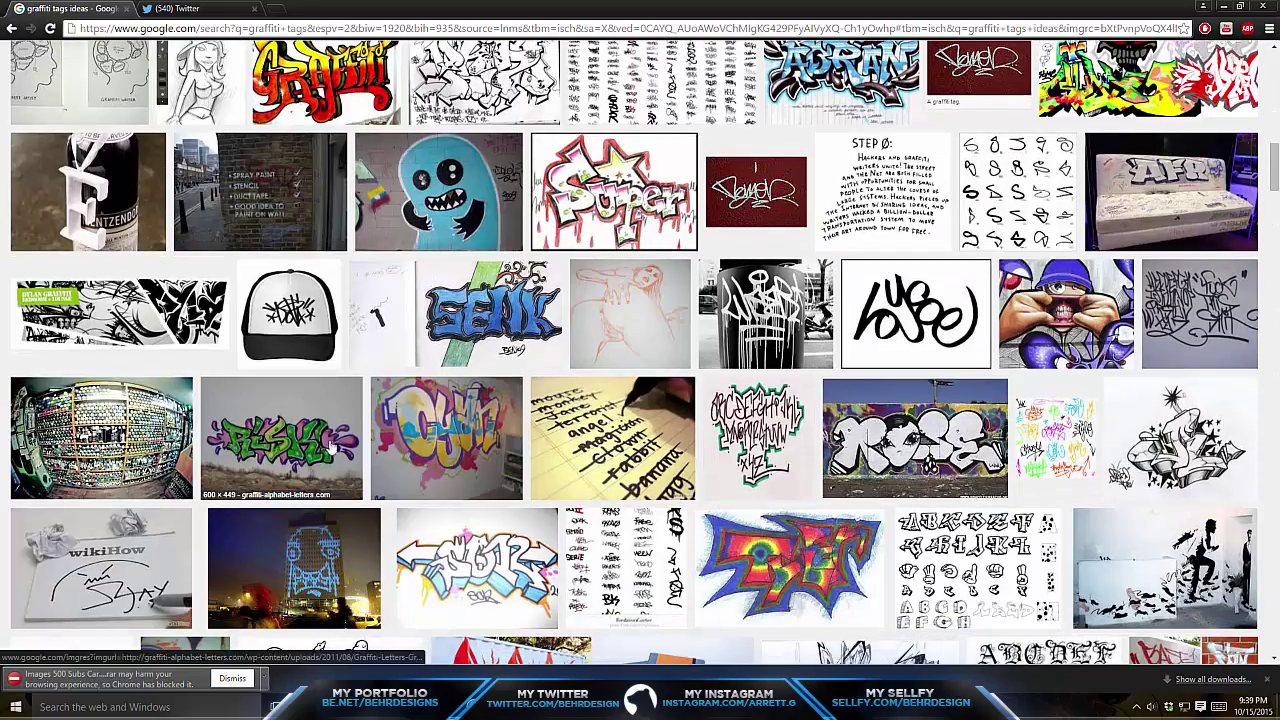
pyautogui.moveTo(329, 446); pyautogui.dragTo(314, 373)
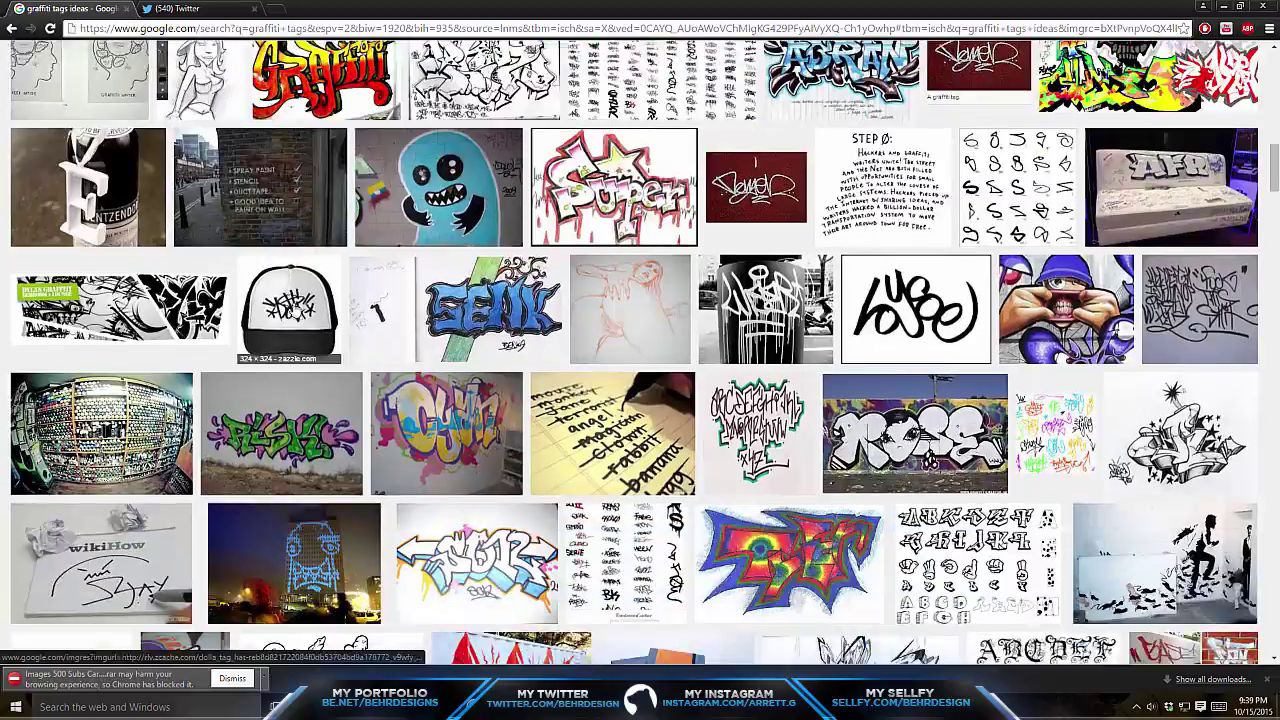
pyautogui.scroll(-3, 300, 330)
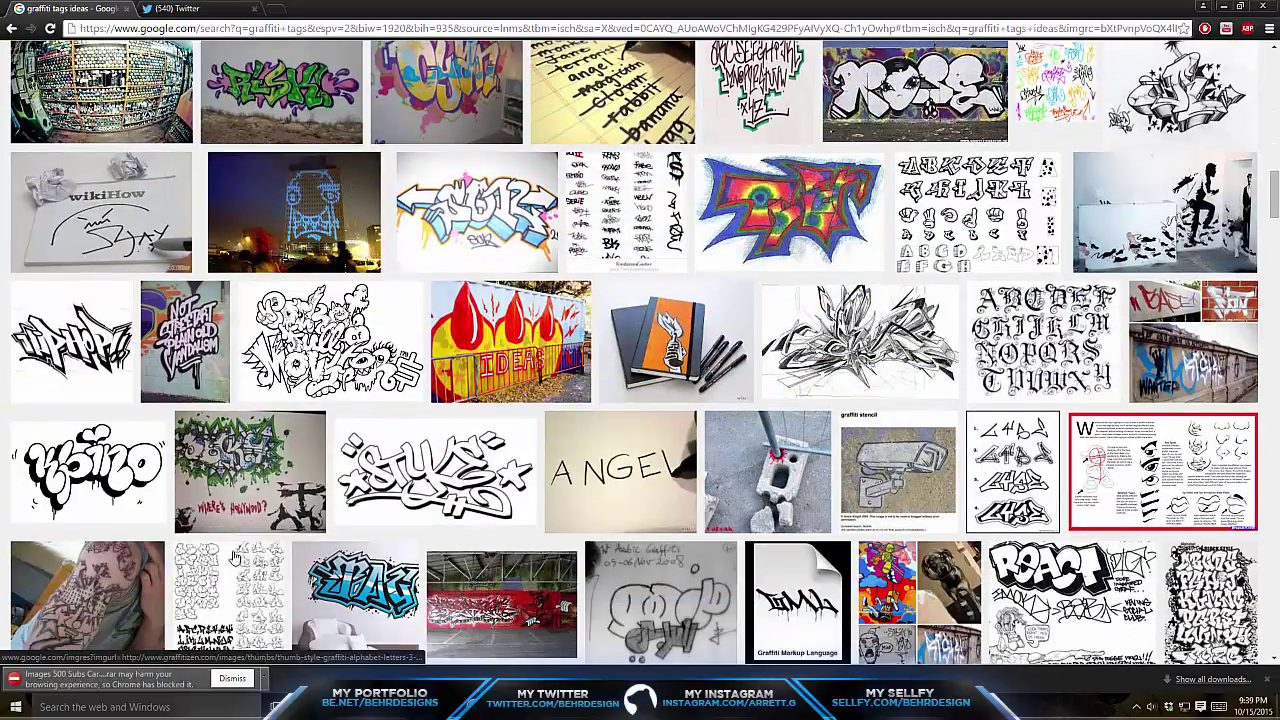
pyautogui.scroll(-3, 330, 340)
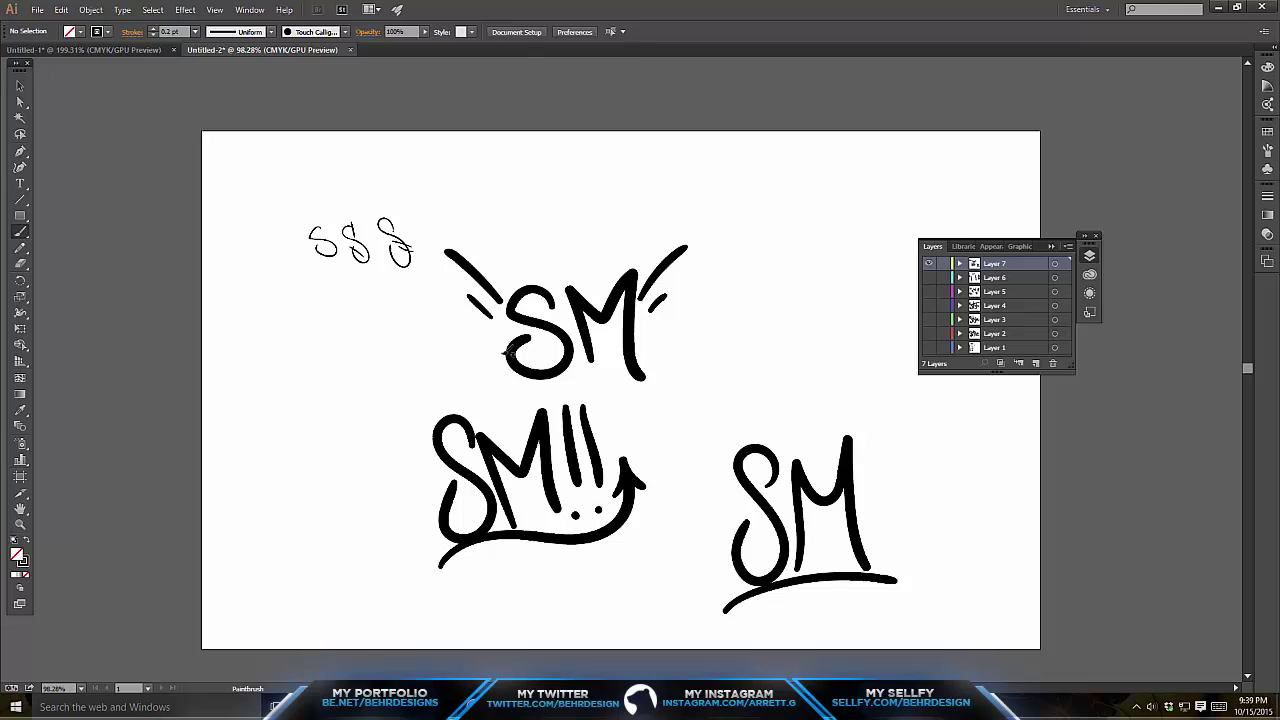
# - Mark the S of each of the three SM letterings with a small oval and paint a thin loop across the first SM
pyautogui.moveTo(538, 349); pyautogui.dragTo(539, 348)
pyautogui.moveTo(452, 436); pyautogui.dragTo(453, 435)
pyautogui.moveTo(746, 550); pyautogui.dragTo(747, 549)
pyautogui.moveTo(511, 359)
pyautogui.mouseDown()
pyautogui.moveTo(490, 379)
pyautogui.moveTo(606, 344)
pyautogui.mouseUp()
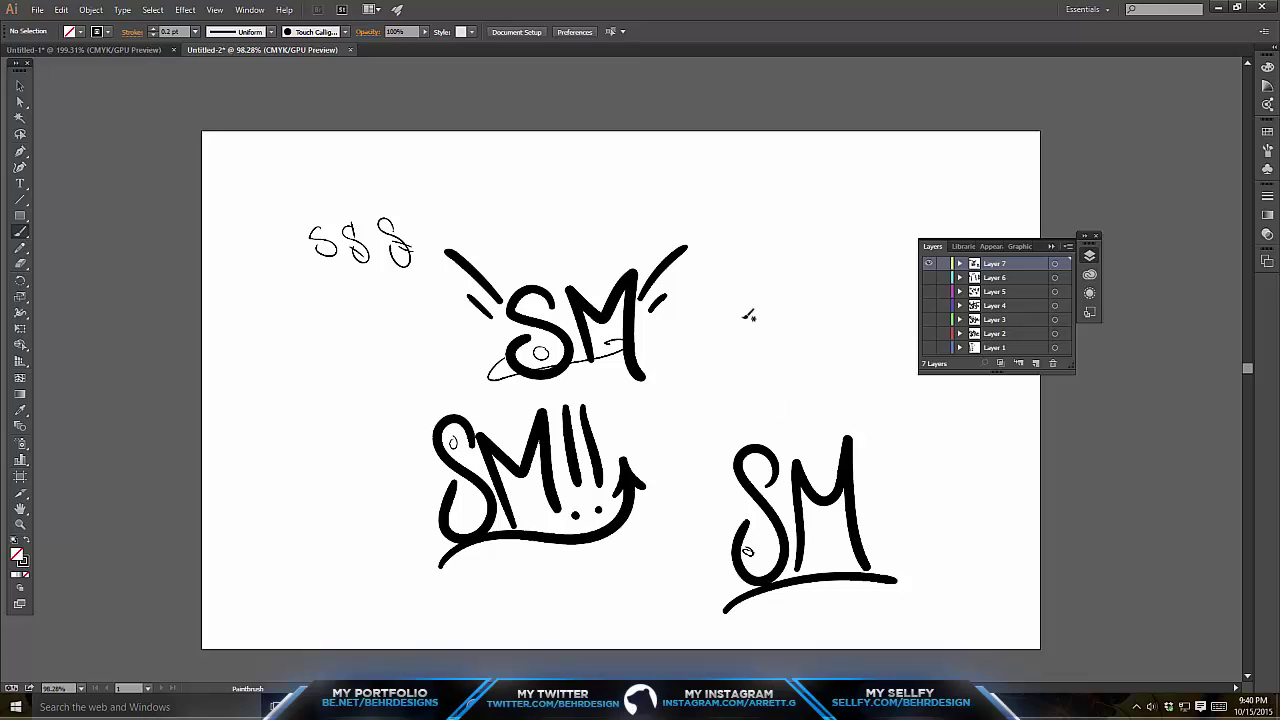
# - Sketch a tilted rectangular sign on a post beside the first SM and add side edges to give it depth
pyautogui.moveTo(748, 316)
pyautogui.mouseDown()
pyautogui.moveTo(744, 378)
pyautogui.moveTo(760, 372)
pyautogui.moveTo(767, 325)
pyautogui.moveTo(863, 261)
pyautogui.moveTo(750, 268)
pyautogui.moveTo(731, 329)
pyautogui.mouseUp()
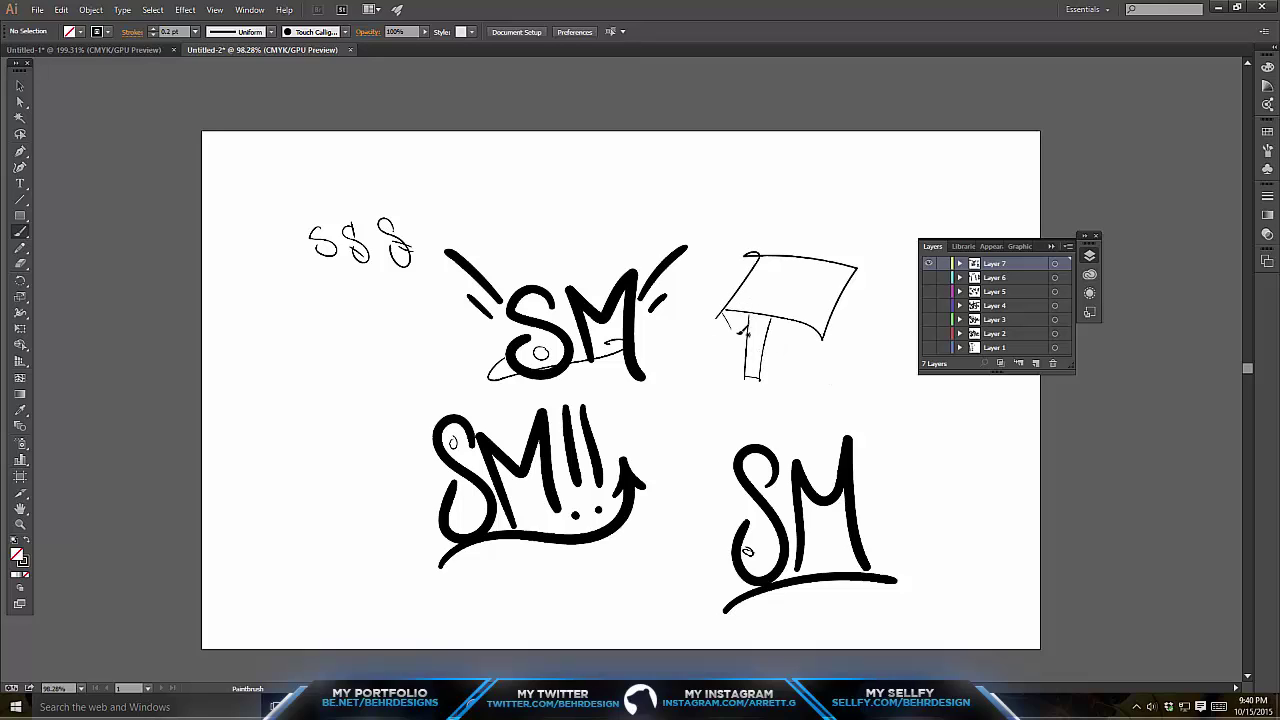
pyautogui.moveTo(822, 339); pyautogui.dragTo(828, 350)
pyautogui.moveTo(857, 271); pyautogui.dragTo(856, 301)
pyautogui.moveTo(828, 351); pyautogui.dragTo(856, 302)
pyautogui.moveTo(737, 328); pyautogui.dragTo(819, 354)
pyautogui.moveTo(637, 707)
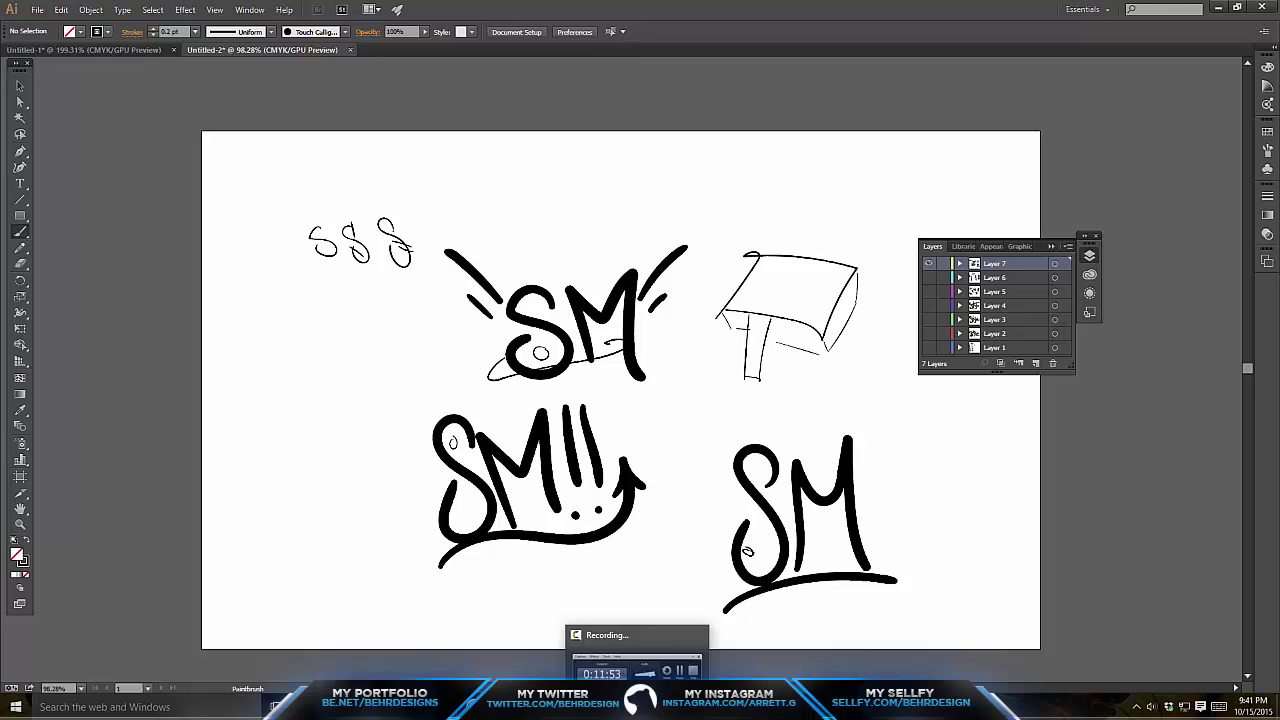
pyautogui.click(637, 707)
pyautogui.click(637, 707)
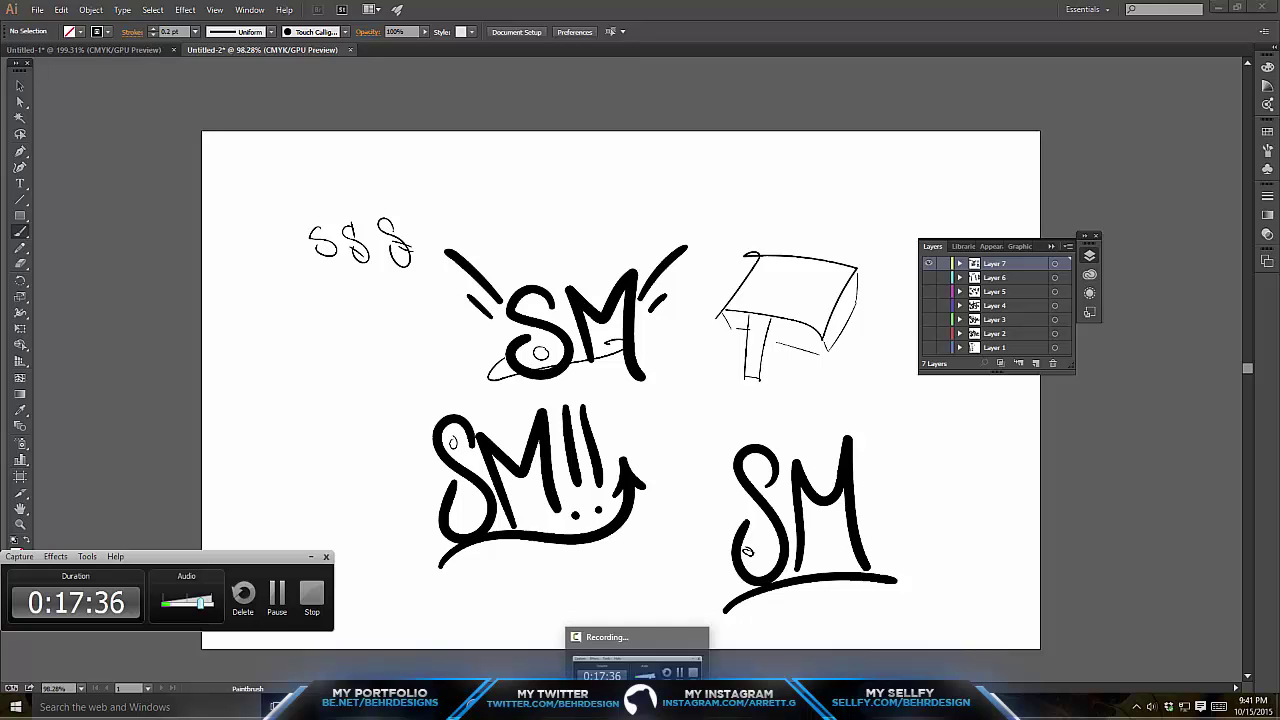